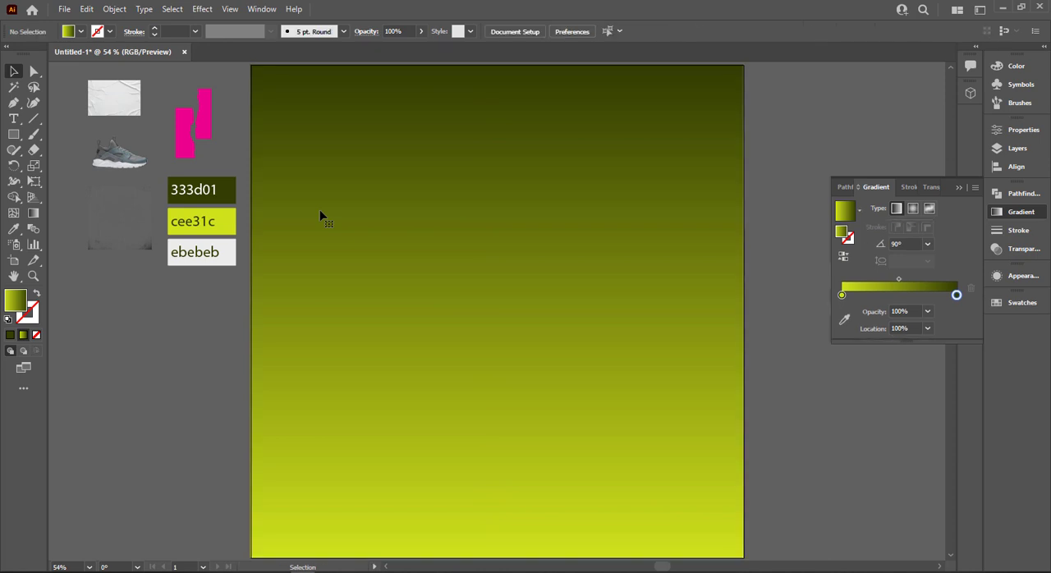
Bring the two pink torn shapes to the front, enlarge them and spread them on the artboard, aligning the left piece to the top-left corner.
right_click(194, 128)
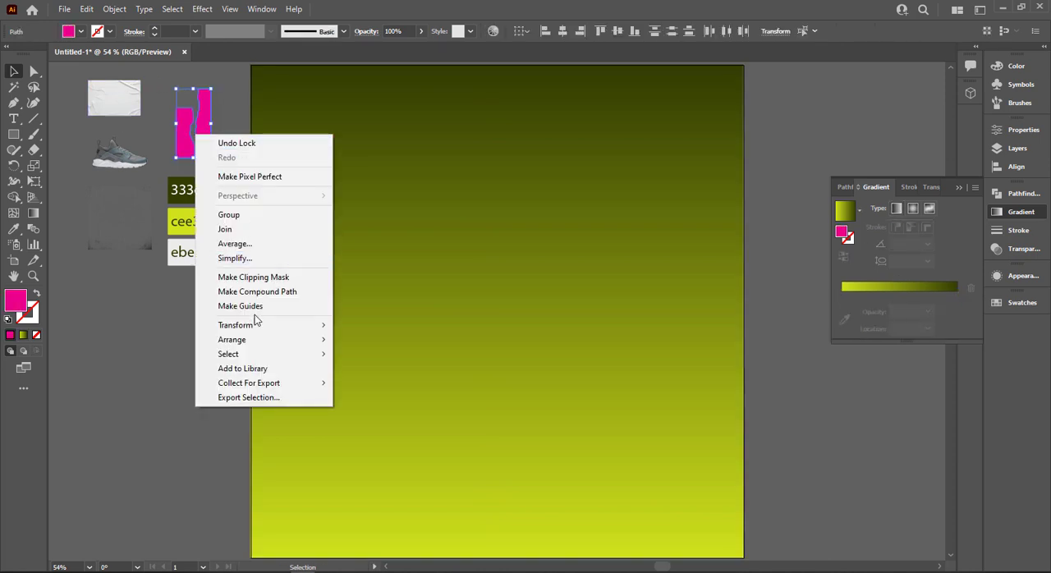
mouse_move(267, 340)
click(365, 339)
drag(212, 157, 273, 277)
drag(262, 183, 627, 282)
drag(318, 337, 278, 246)
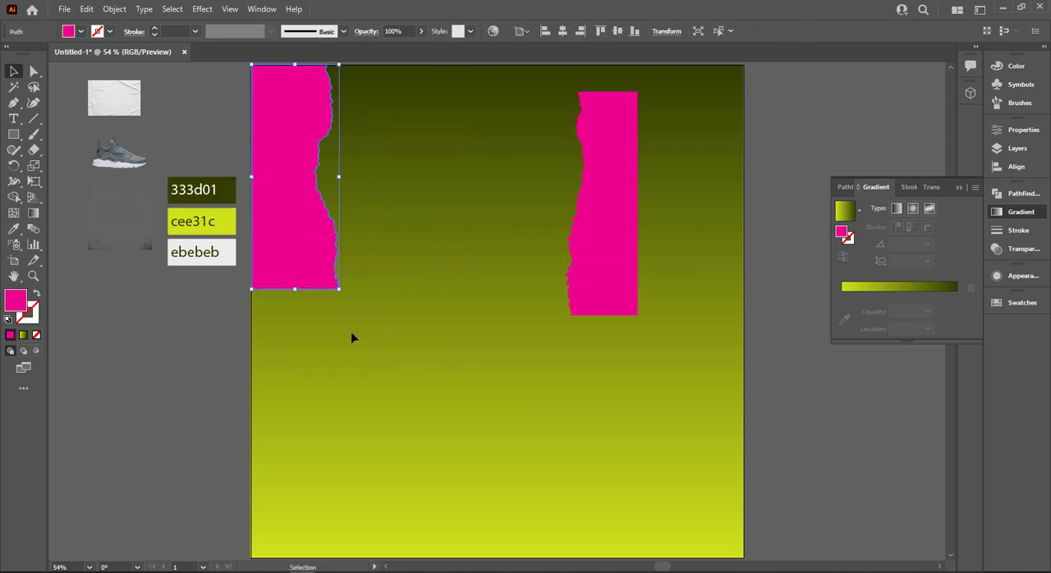
Scale both torn shapes to the full artboard height, fitting one against the left edge and the other against the right edge.
drag(342, 289, 468, 555)
click(622, 286)
drag(607, 281, 713, 254)
drag(667, 289, 501, 557)
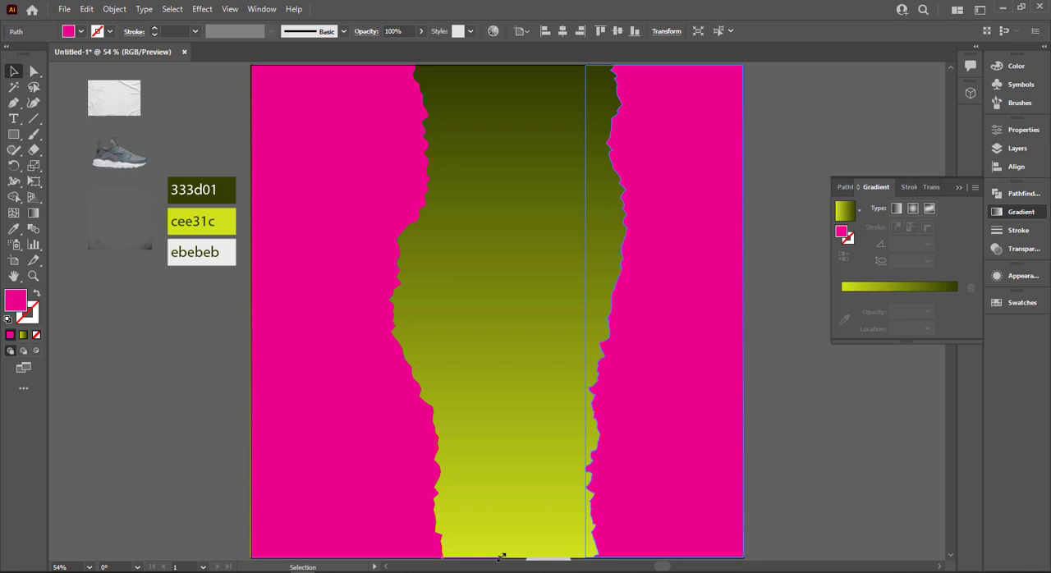
Fill both torn shapes with the light grey ebebeb sampled from the colour reference.
shift+click(286, 478)
key(i)
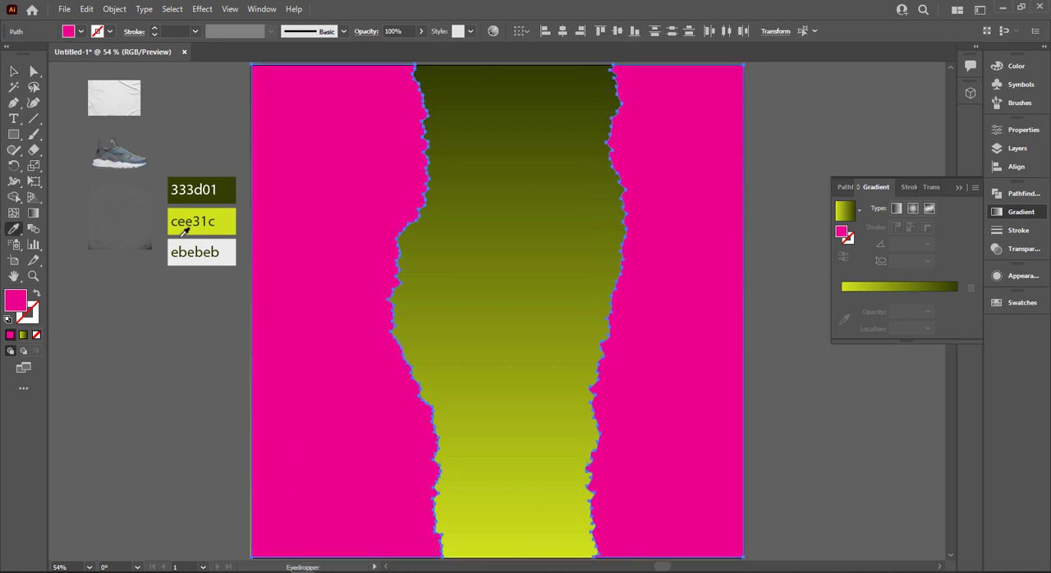
click(235, 246)
click(20, 73)
click(183, 485)
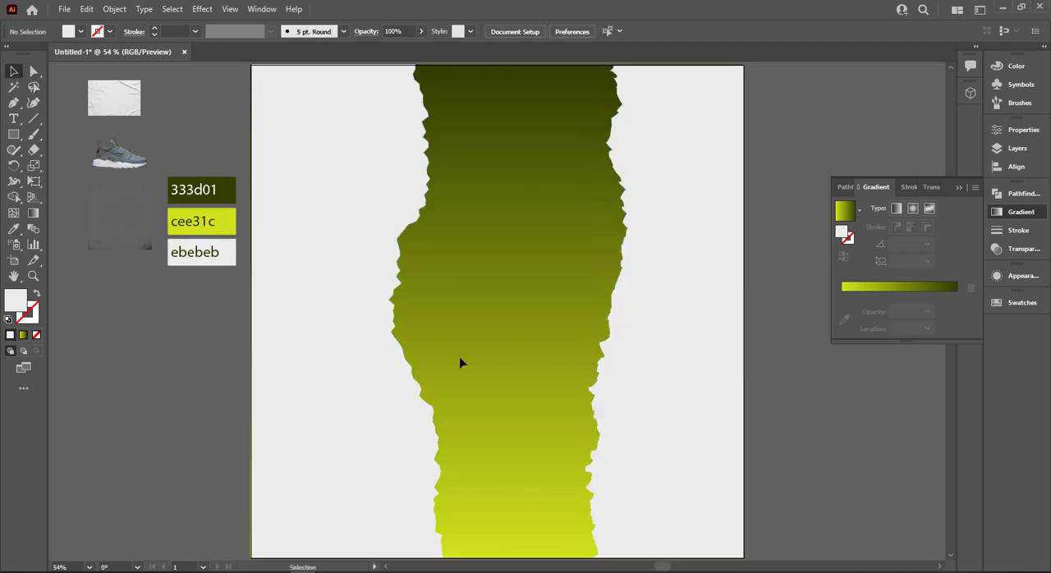
Bring the wrinkled paper image to the front and stretch it to cover the entire artboard.
click(131, 107)
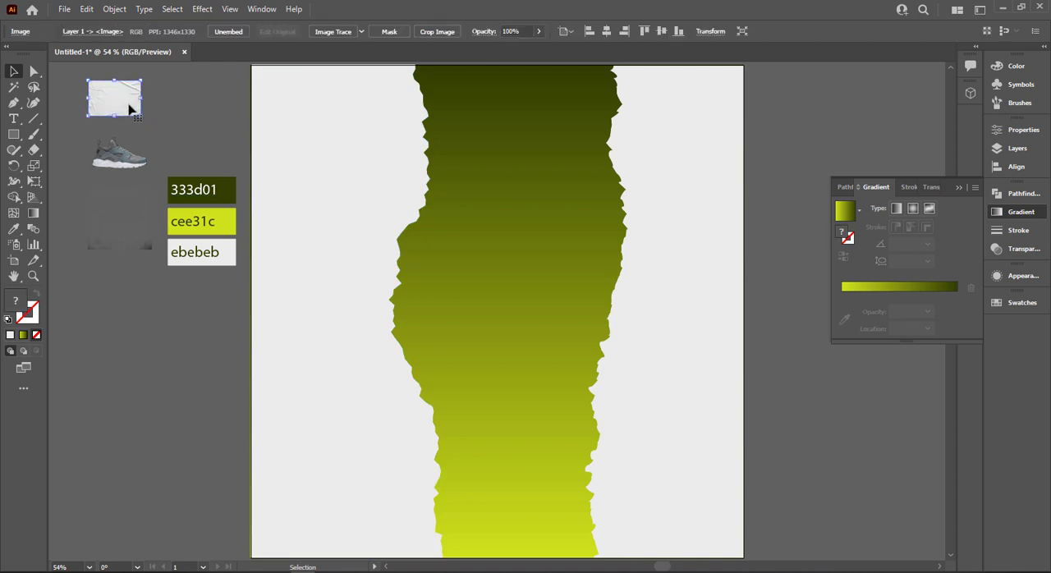
right_click(129, 105)
mouse_move(188, 216)
click(270, 213)
click(194, 102)
drag(123, 110, 742, 522)
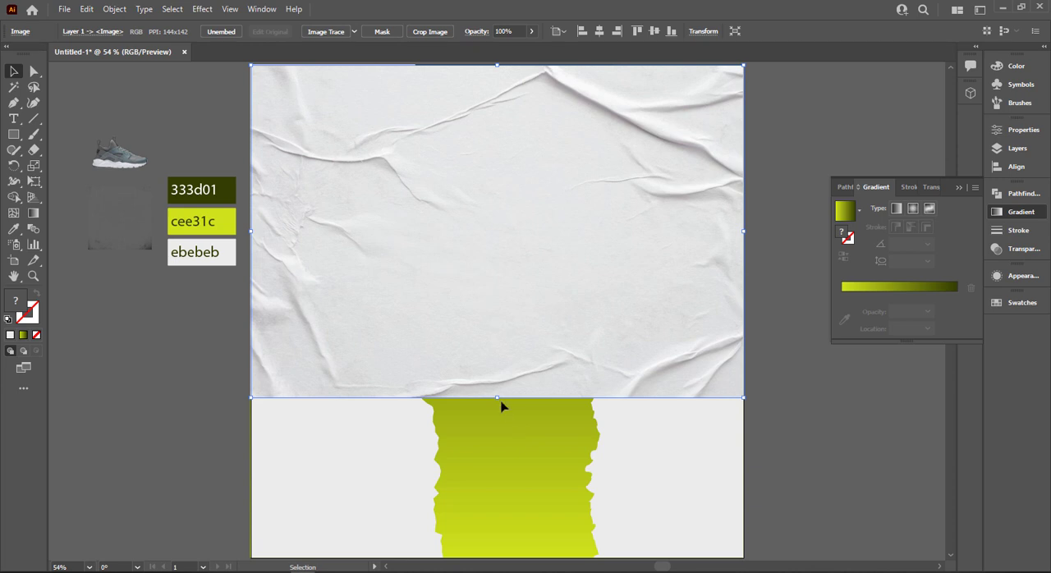
drag(500, 402, 518, 517)
scroll(516, 518, up, 1)
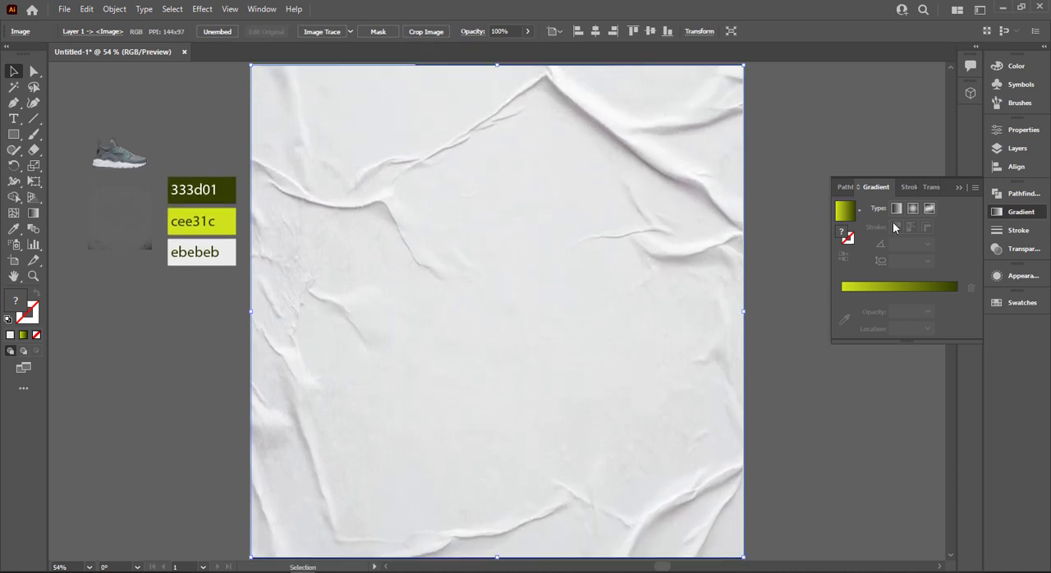
Set the paper texture's blend mode to Multiply and lock the image.
click(935, 187)
click(862, 208)
click(873, 251)
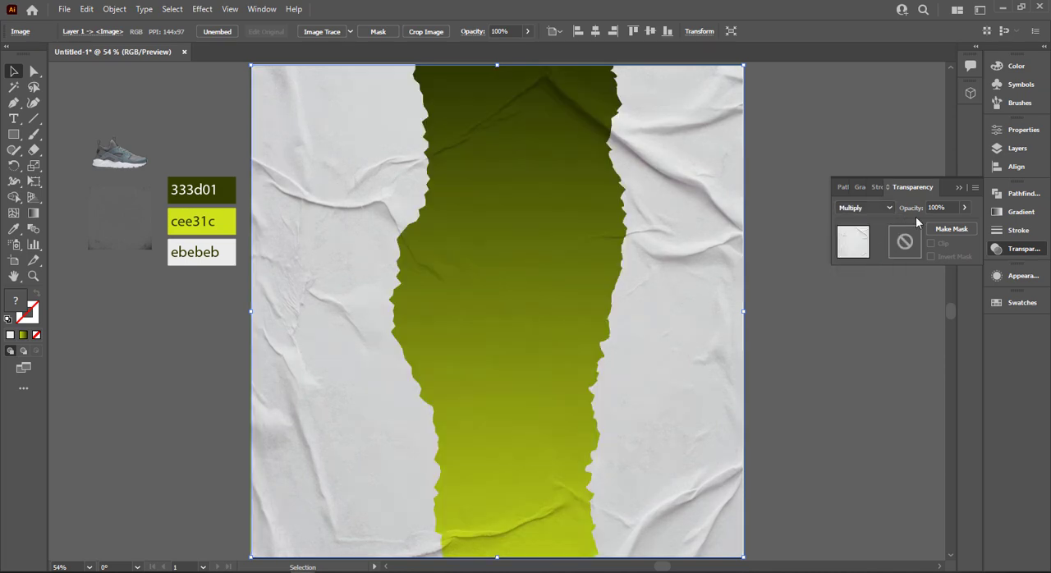
click(959, 188)
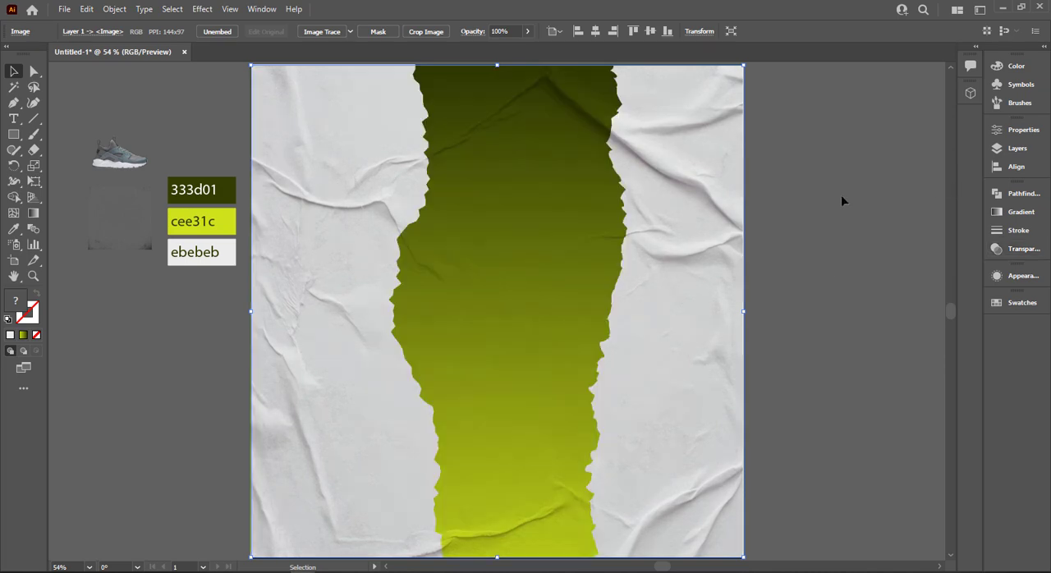
key(ctrl+shift+a)
click(369, 267)
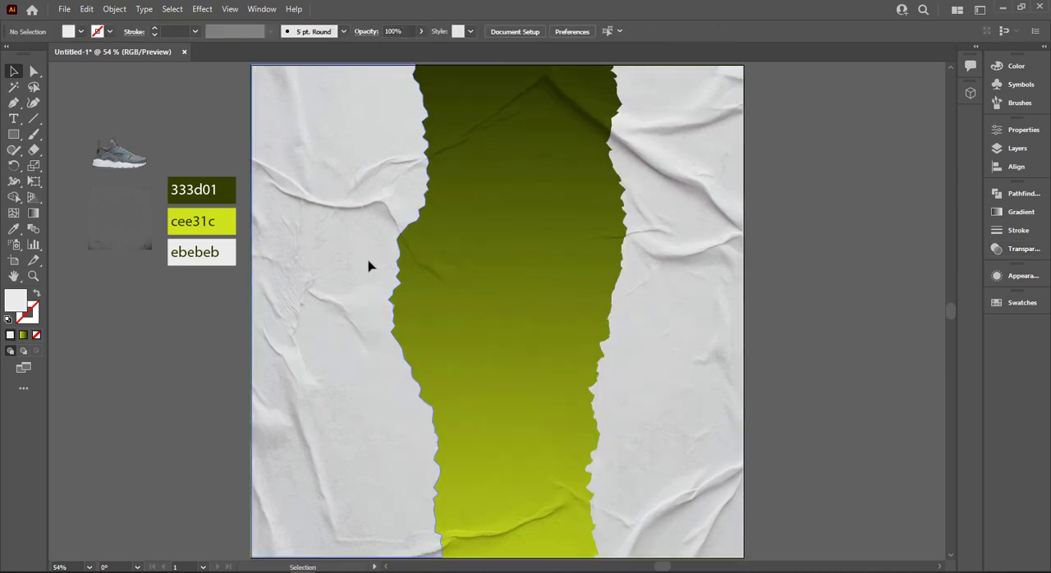
click(639, 188)
click(818, 171)
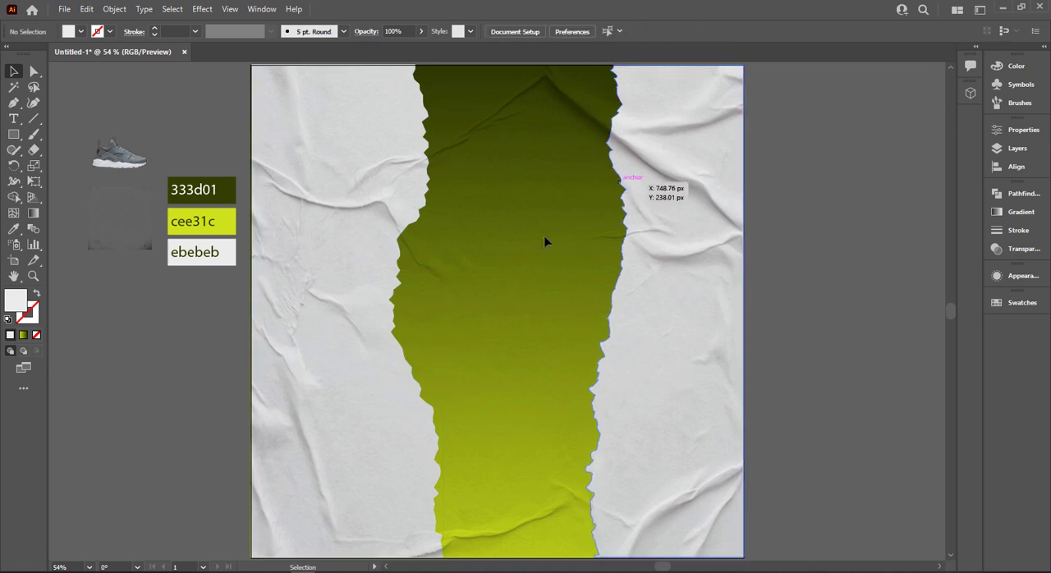
Add the text "NEW SHOES" on the empty canvas beside the artboard.
scroll(391, 362, down, 3)
key(space)
drag(51, 230, 171, 227)
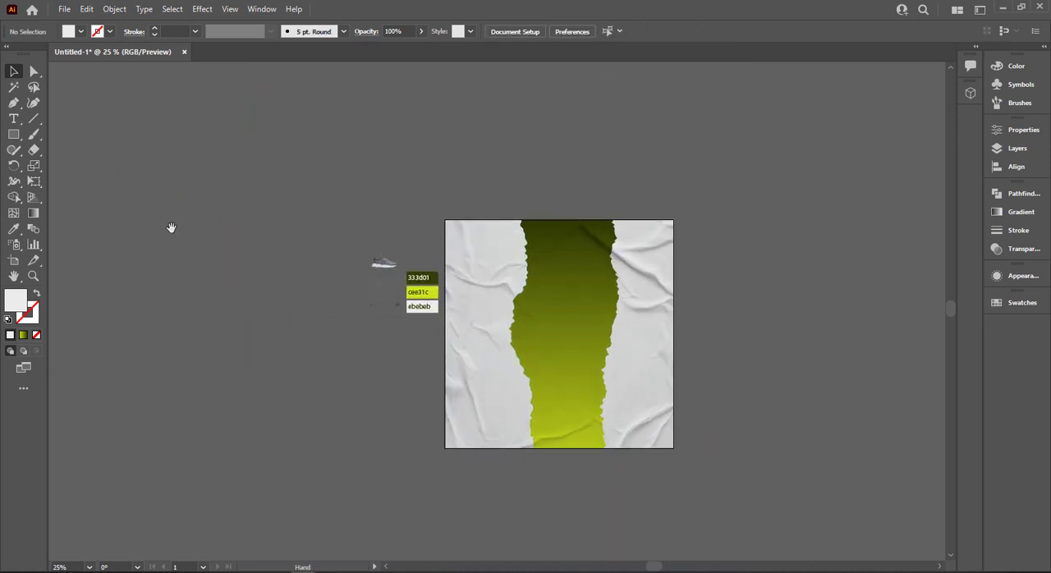
click(10, 119)
click(250, 351)
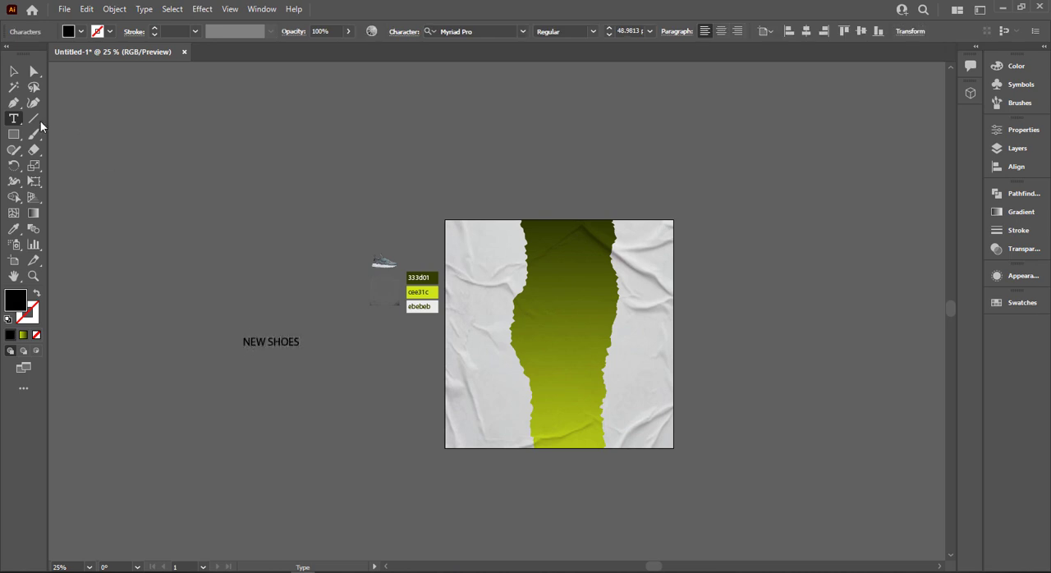
click(15, 84)
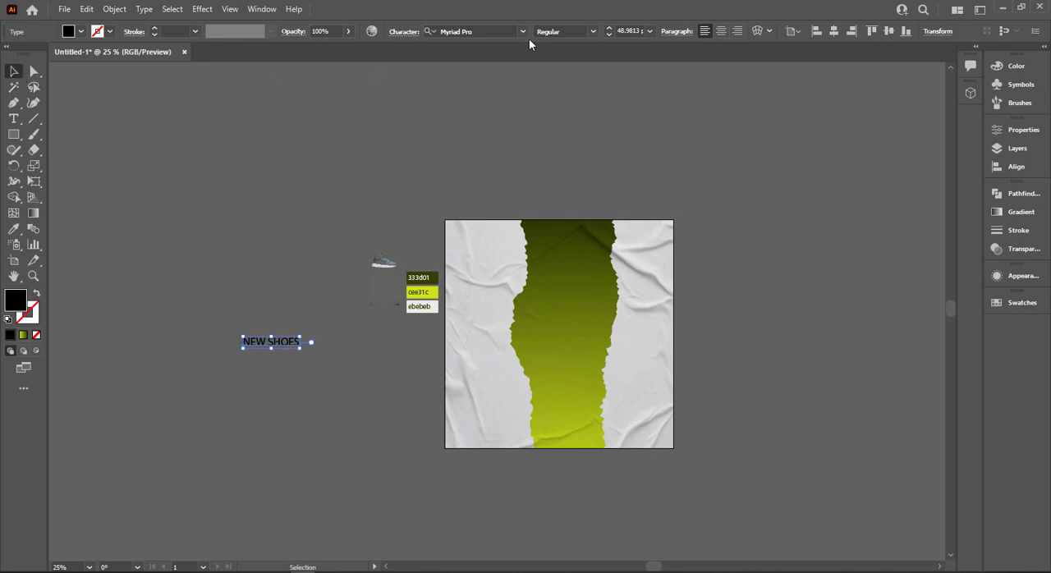
Set the NEW SHOES text to Montserrat ExtraBold.
text(mon)
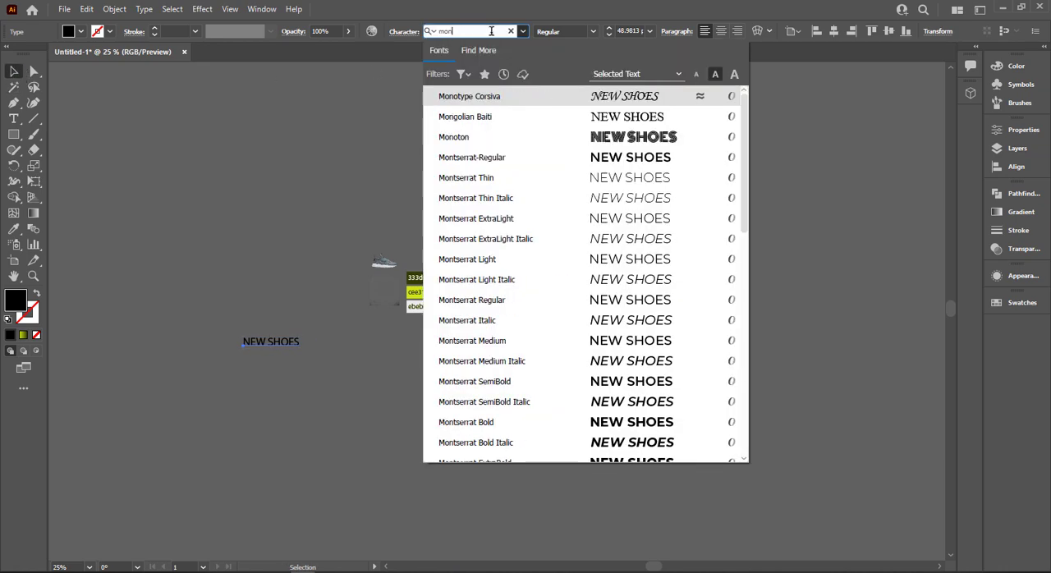
scroll(687, 238, down, 4)
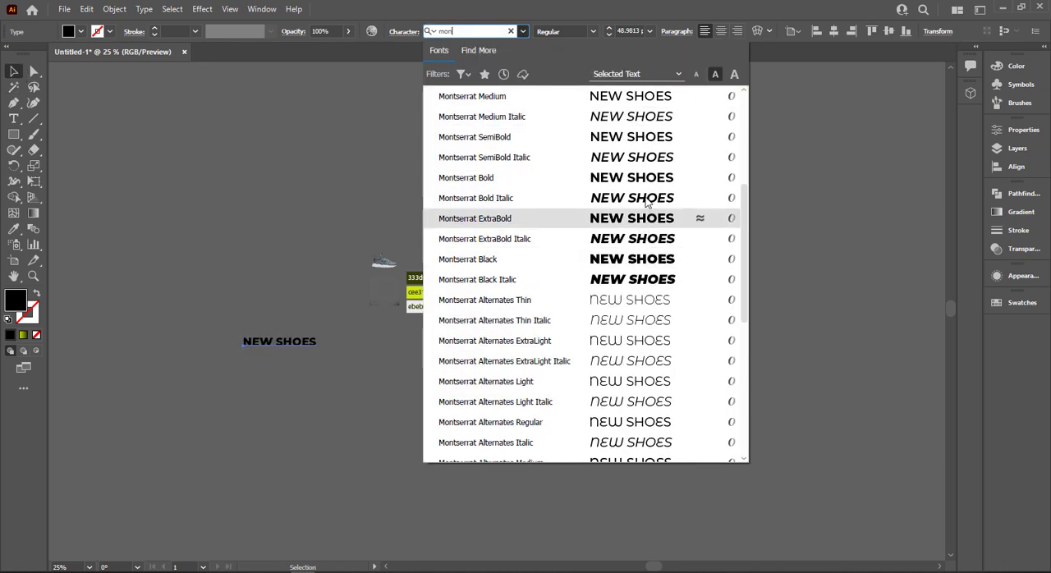
scroll(688, 245, up, 1)
click(666, 322)
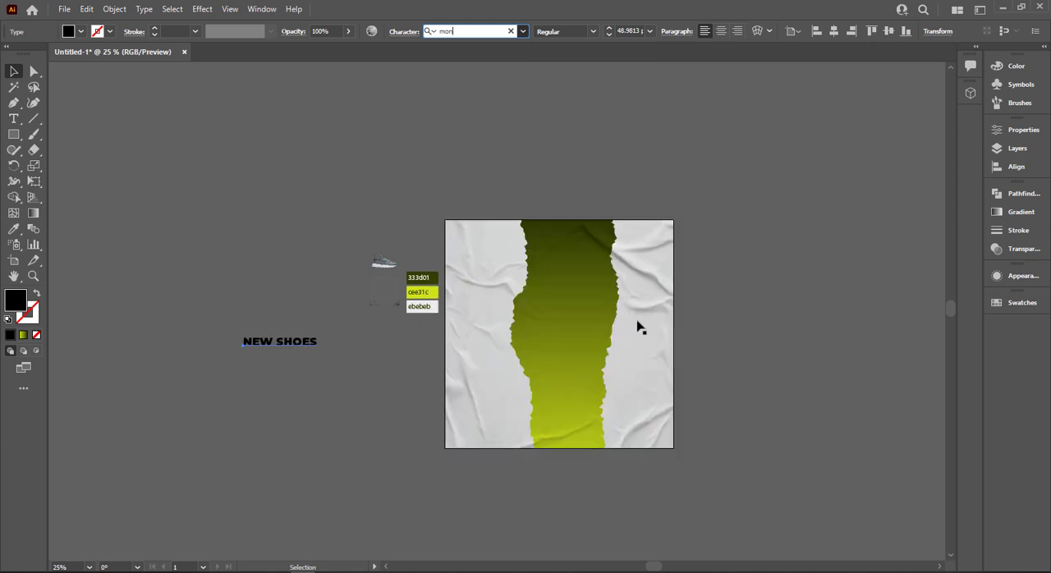
click(591, 33)
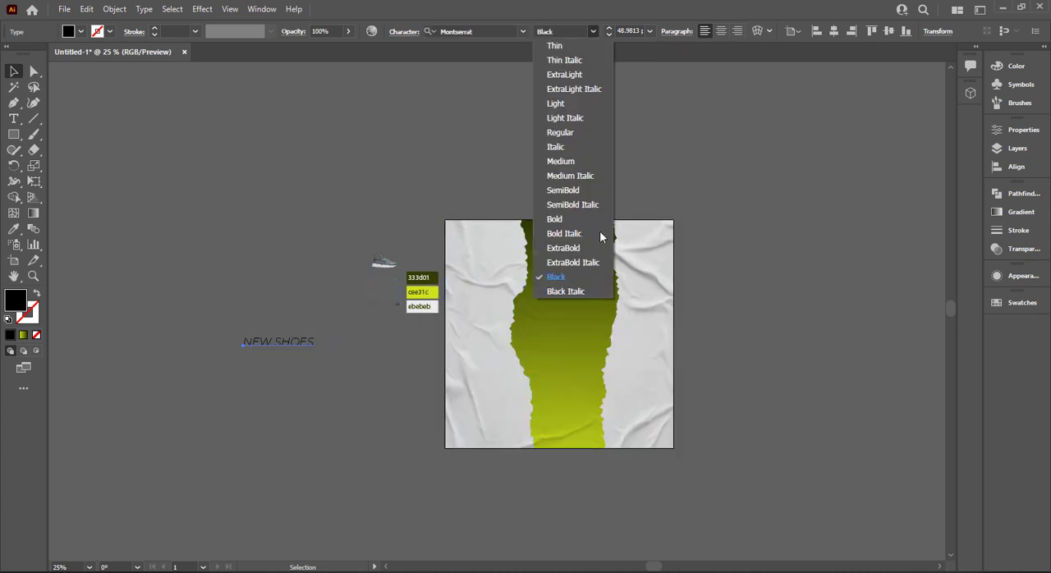
click(563, 248)
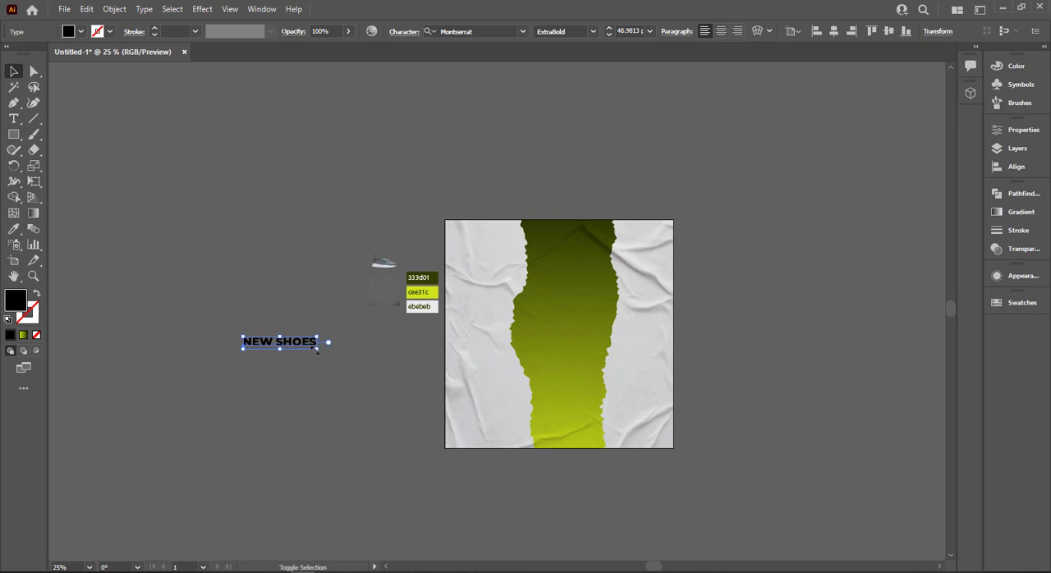
Enlarge the NEW SHOES text and place it in the upper-left area of the artboard.
drag(317, 351, 548, 253)
key(ctrl+0)
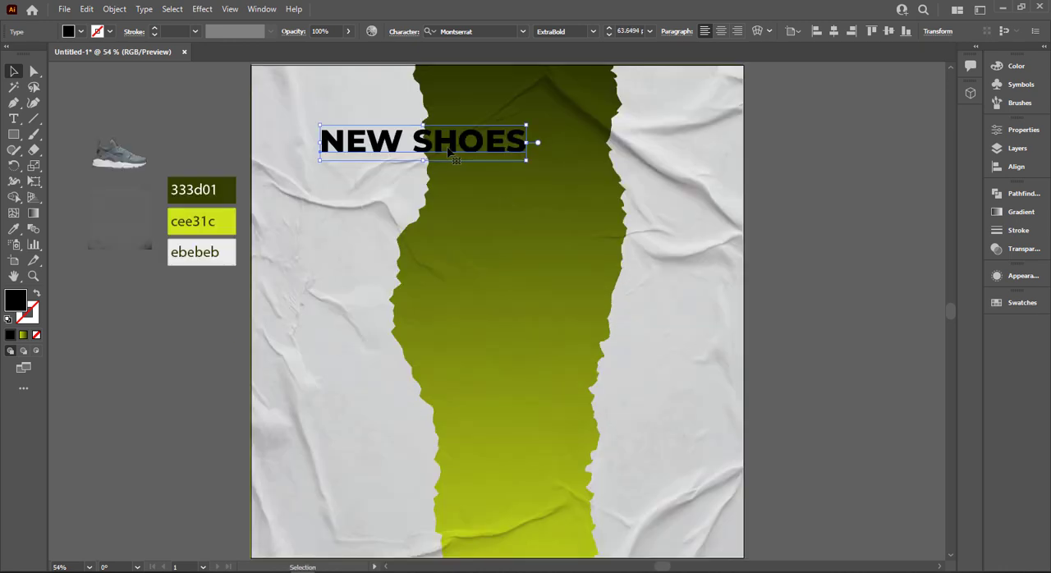
drag(447, 150, 437, 149)
Duplicate the heading directly beneath NEW SHOES and change the copy to read "COLLECTION".
drag(517, 161, 483, 207)
triple_click(460, 191)
text(COLLECTION)
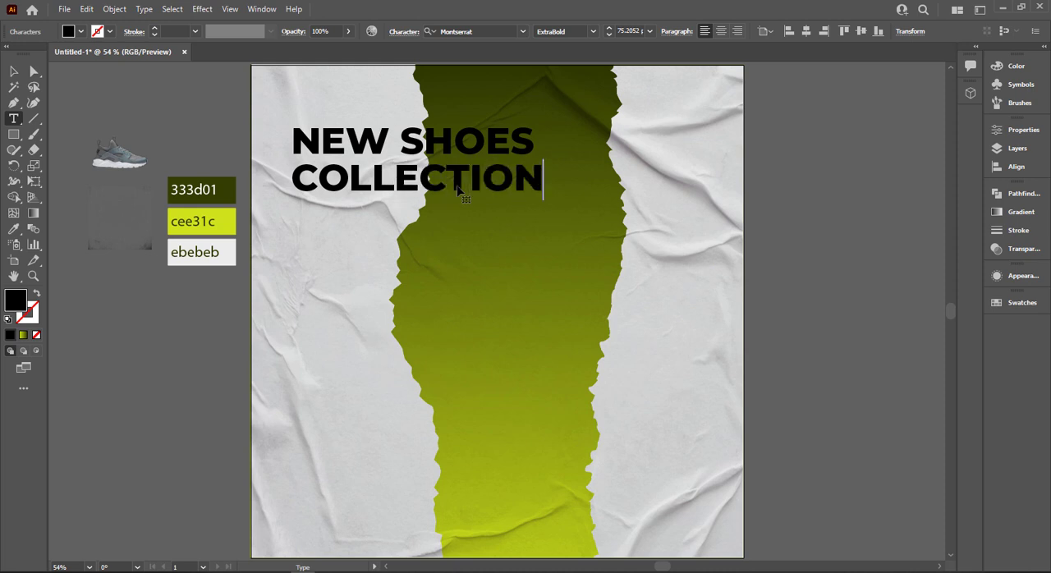
click(16, 74)
Scale the COLLECTION line down to match the width of the NEW SHOES line.
scroll(451, 169, up, 2)
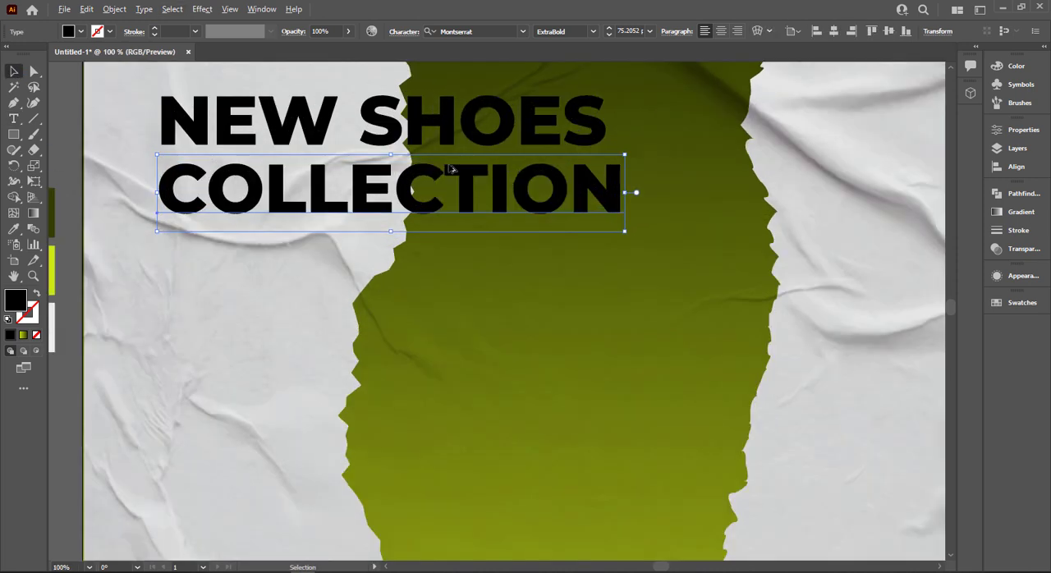
drag(622, 233, 618, 232)
scroll(619, 234, down, 2)
click(207, 129)
scroll(265, 124, left, 4)
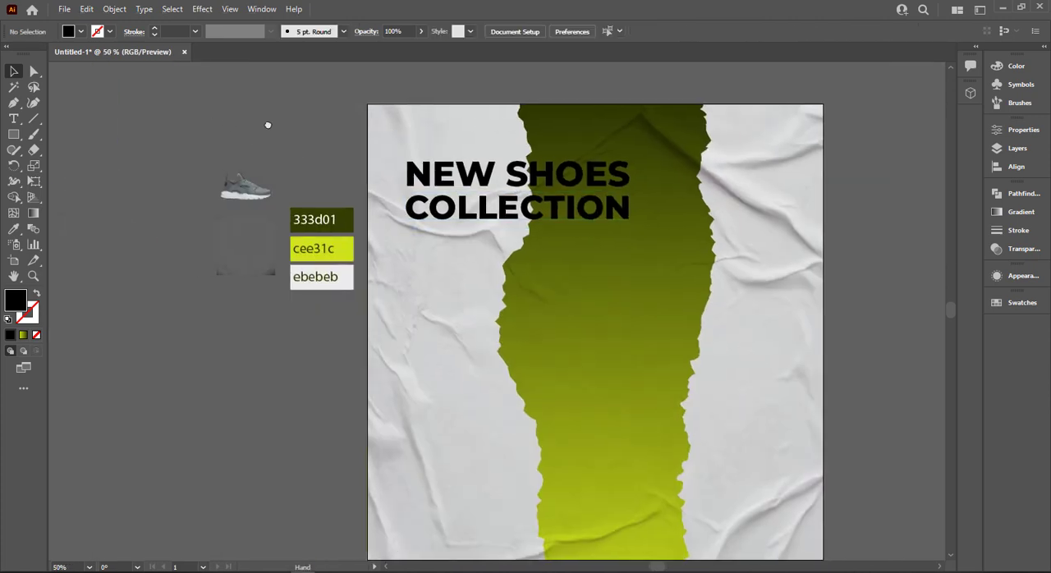
Duplicate both heading lines together with the left torn paper shape onto the empty canvas left of the artboard.
click(582, 182)
shift+click(573, 210)
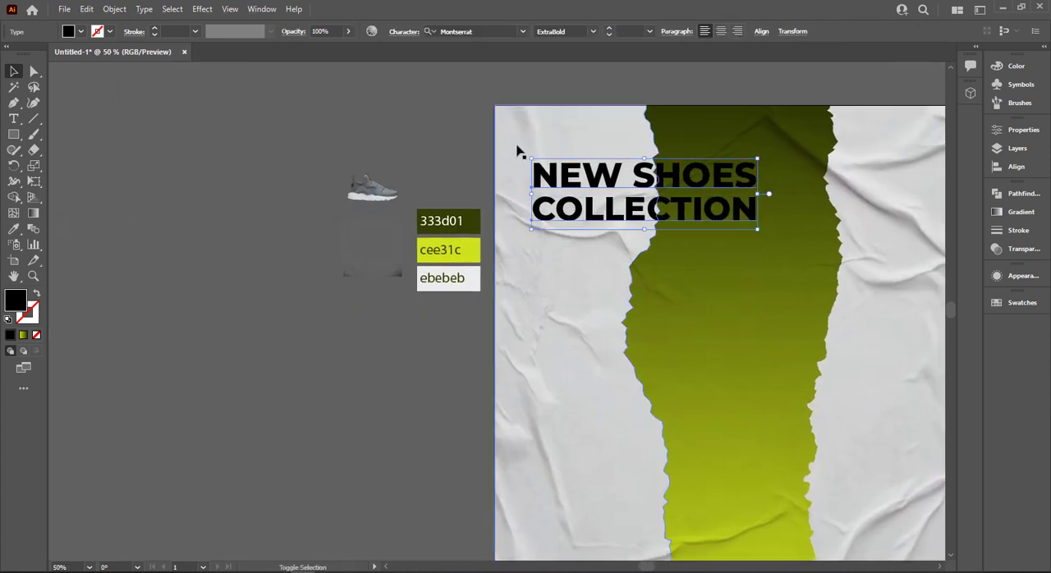
click(548, 156)
key(a)
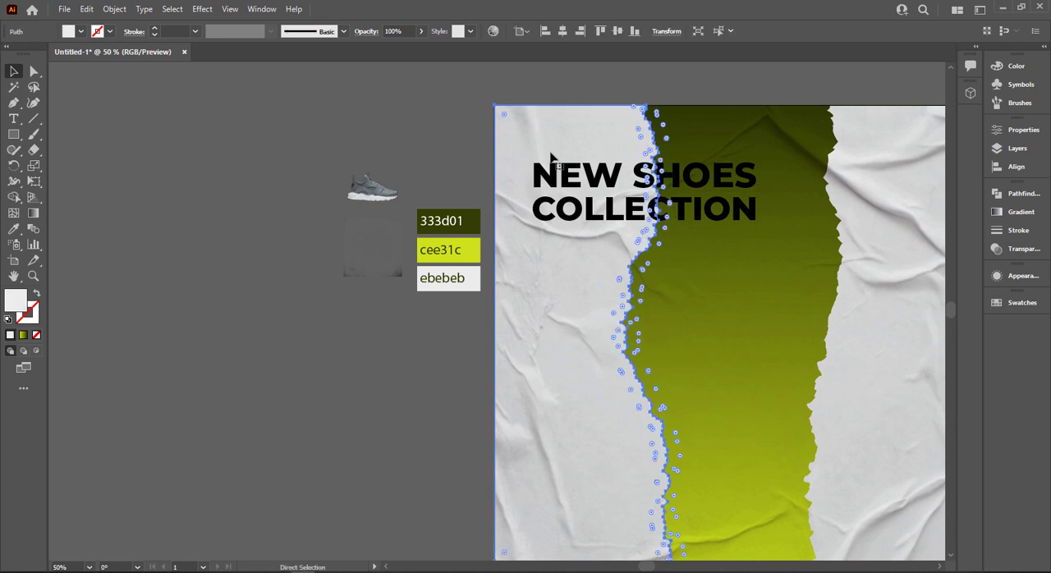
key(v)
shift+click(569, 220)
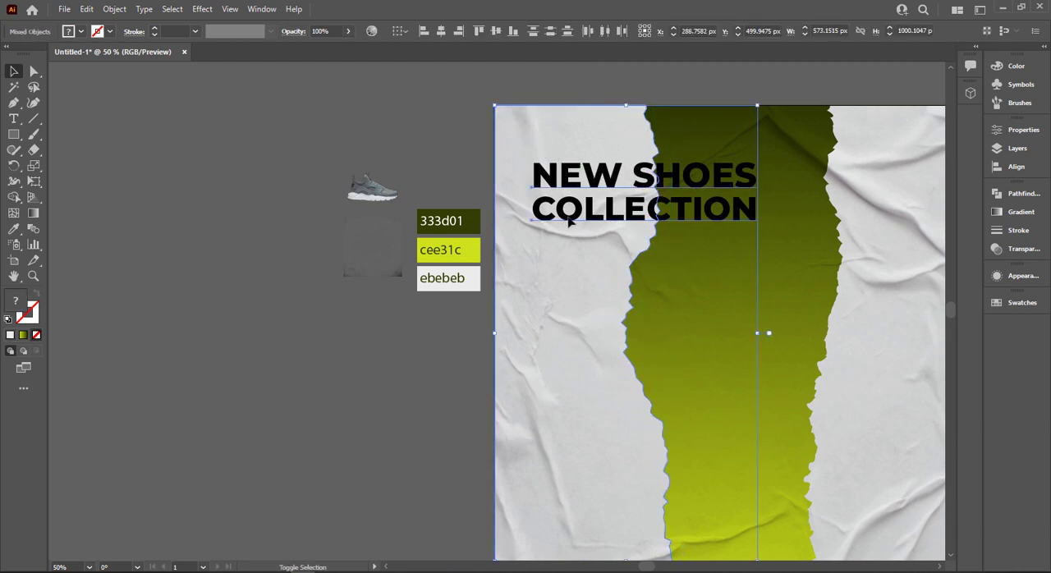
drag(569, 220, 124, 220)
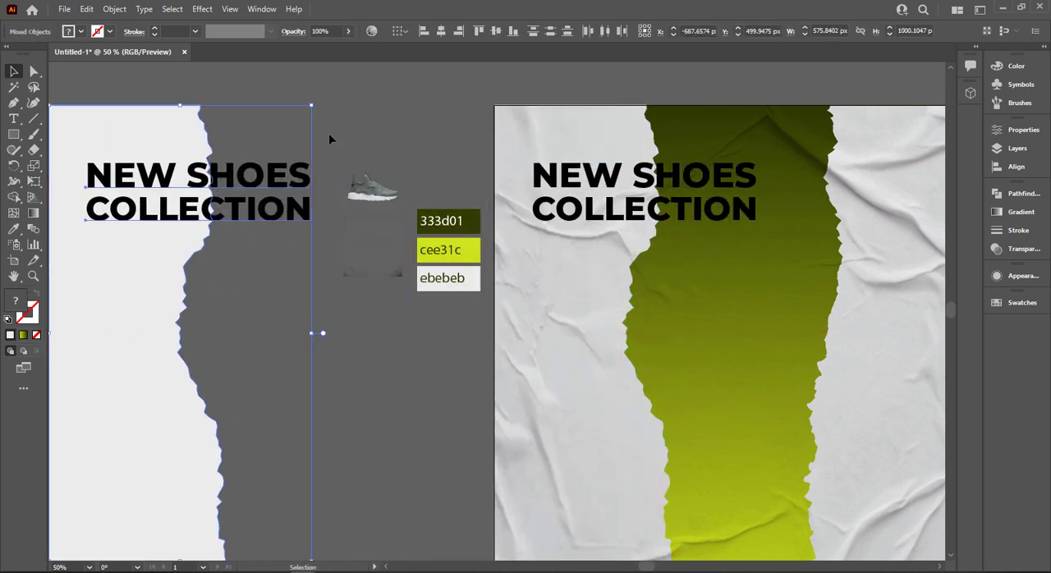
click(329, 139)
Fill both heading lines on the artboard with white.
click(287, 229)
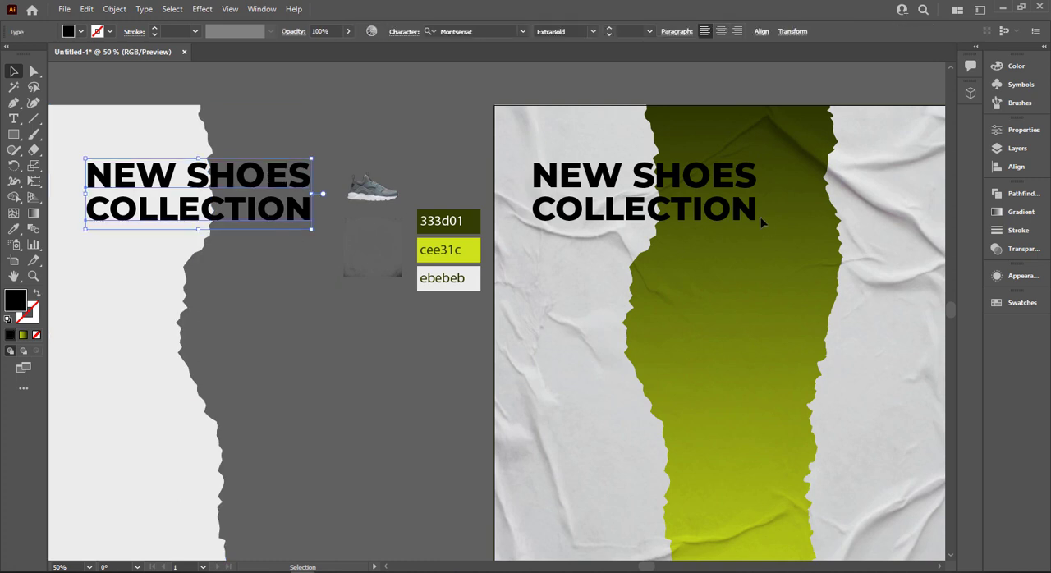
click(689, 182)
click(714, 215)
shift+click(711, 184)
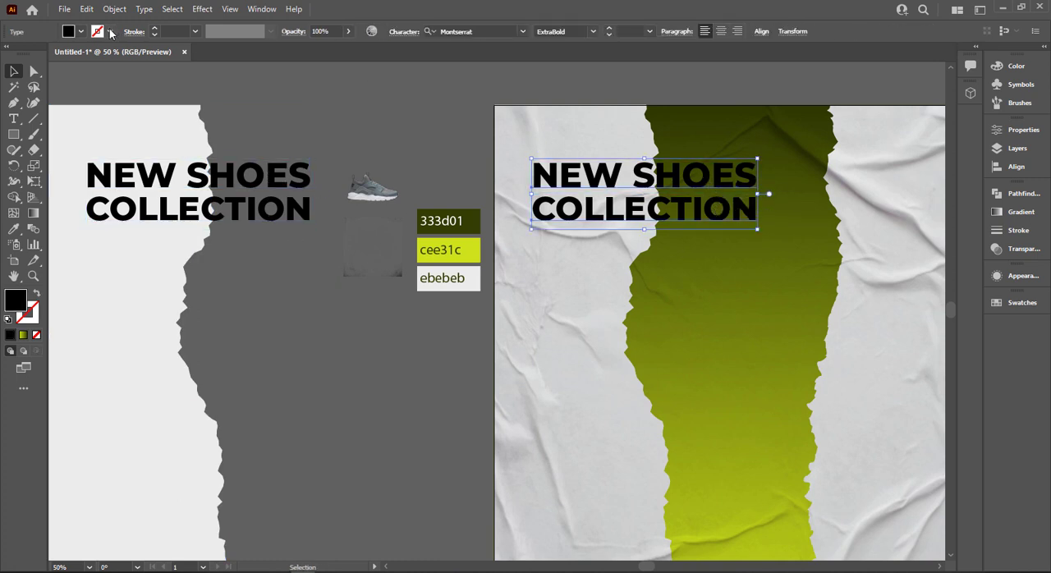
click(27, 54)
click(573, 169)
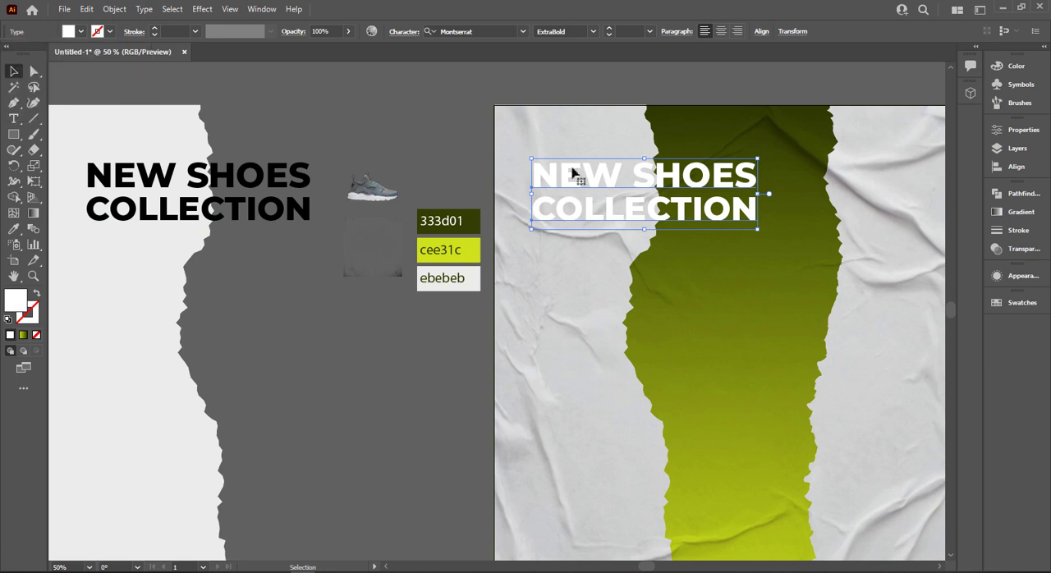
Bring the artboard's left torn paper shape to the front so it covers part of the white heading.
click(522, 138)
right_click(523, 138)
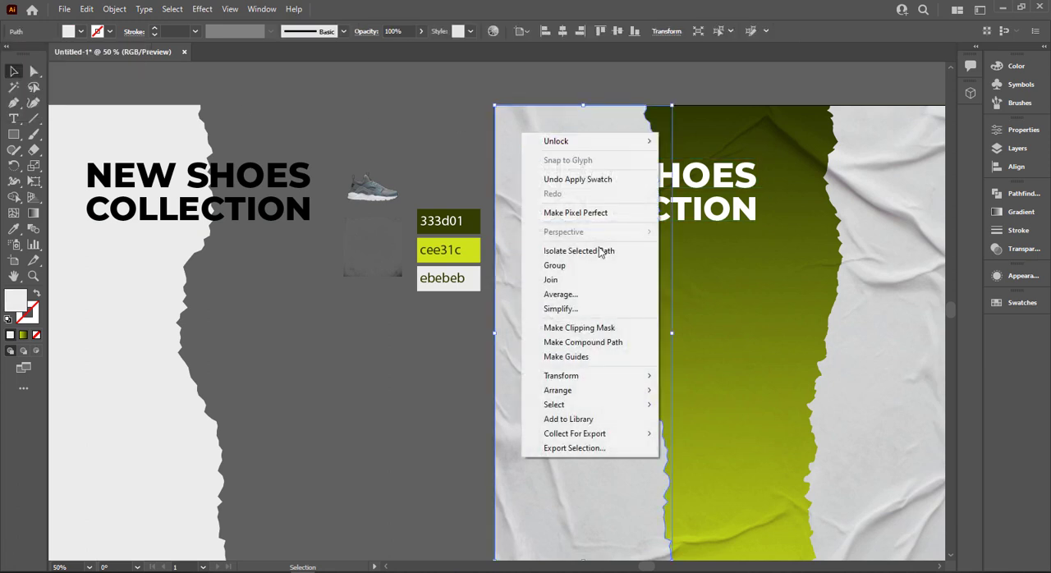
mouse_move(598, 389)
click(703, 389)
click(265, 127)
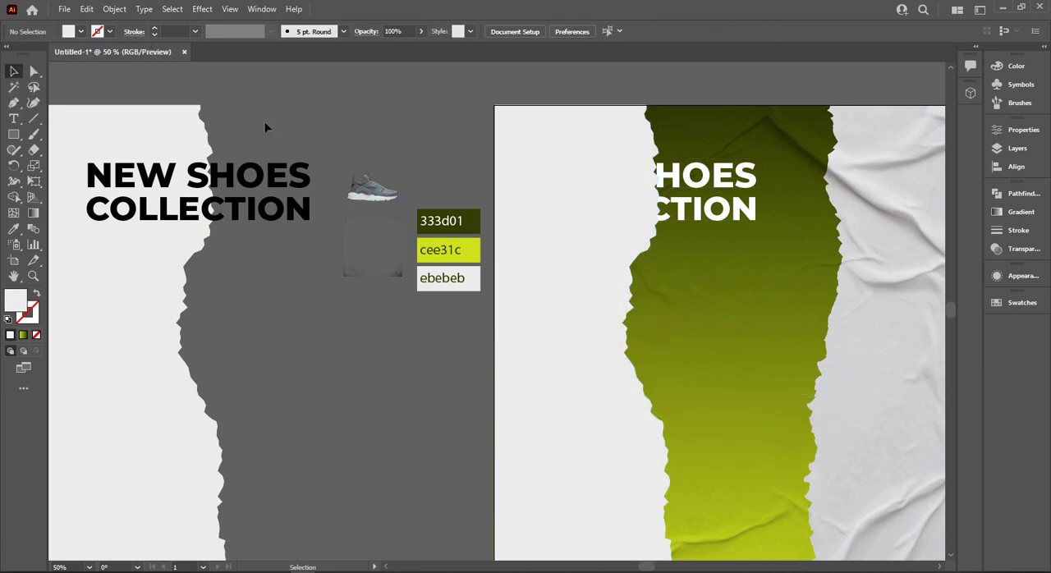
Fill the duplicated torn paper shape beside the artboard with pure black, 000000.
drag(265, 127, 417, 112)
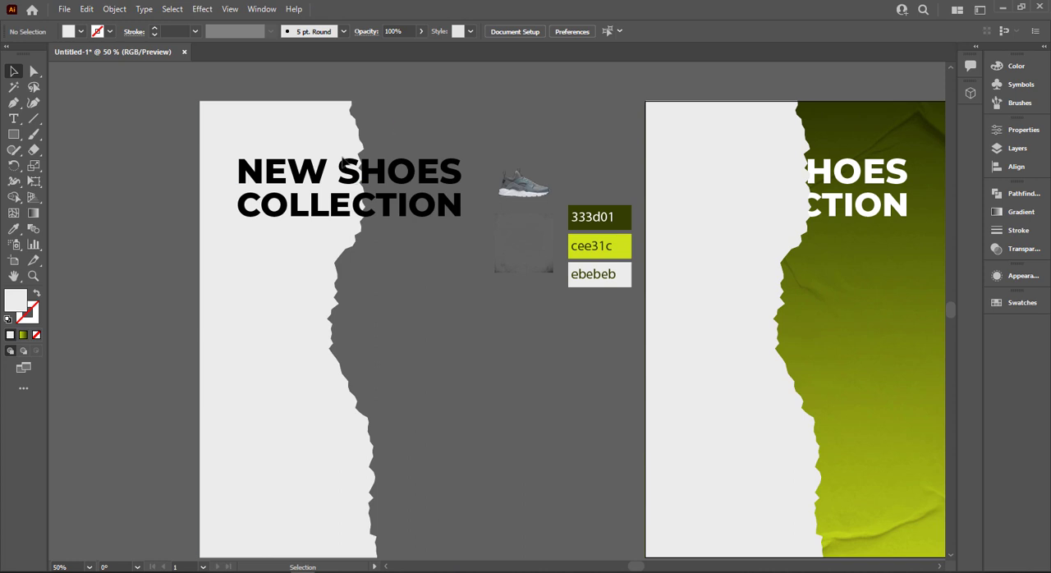
click(275, 134)
click(80, 32)
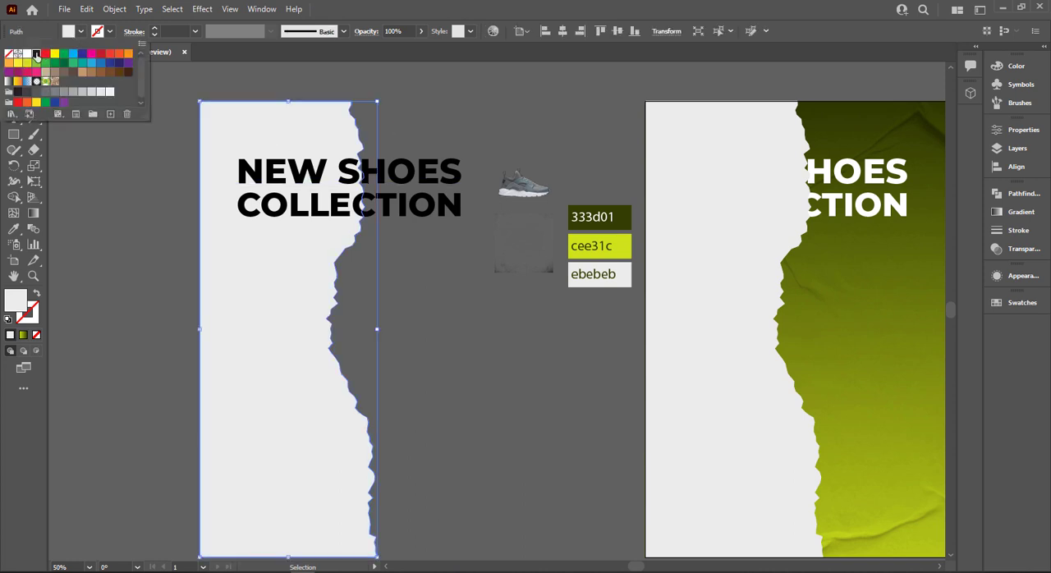
click(36, 54)
click(404, 100)
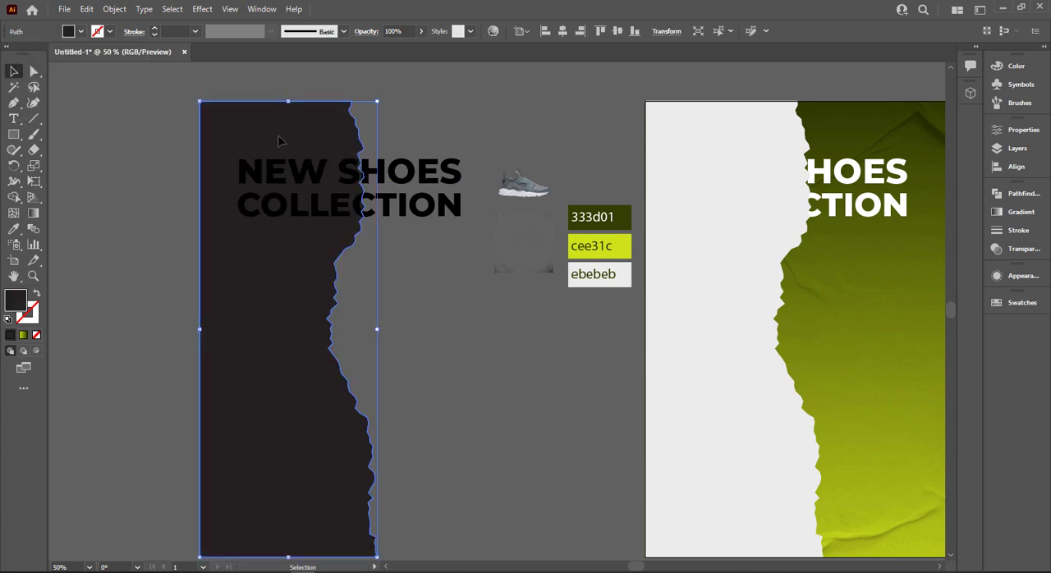
double_click(19, 302)
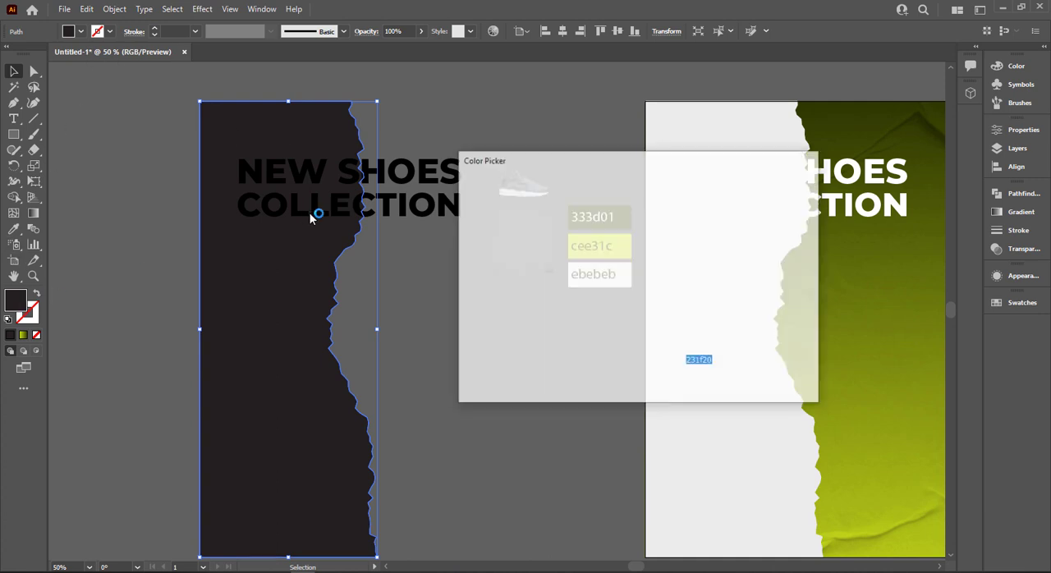
text(000000)
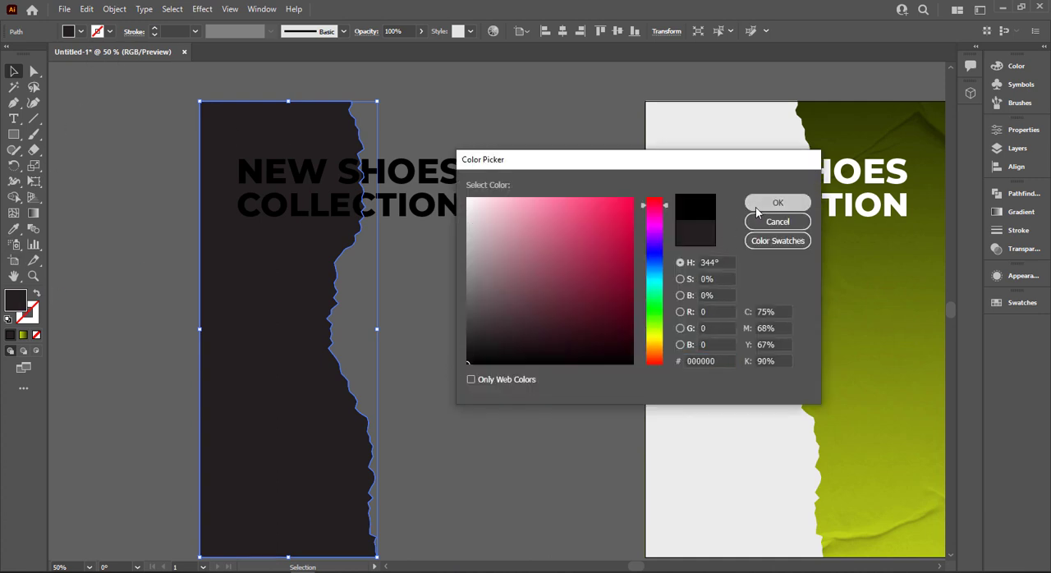
click(777, 202)
Expand the duplicated black heading lines, including object and fill, and combine them into one compound path.
click(405, 188)
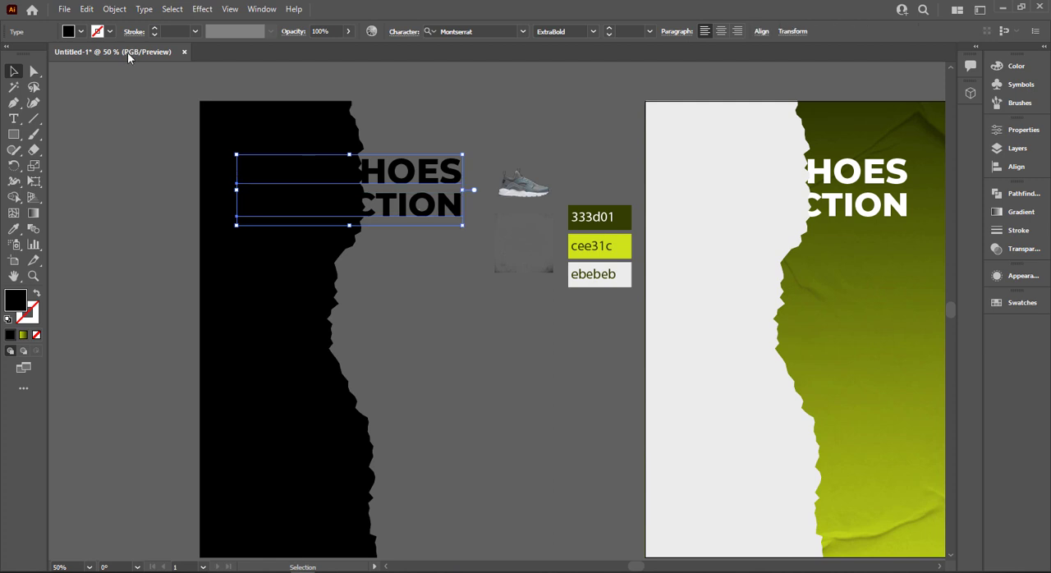
click(114, 8)
click(160, 164)
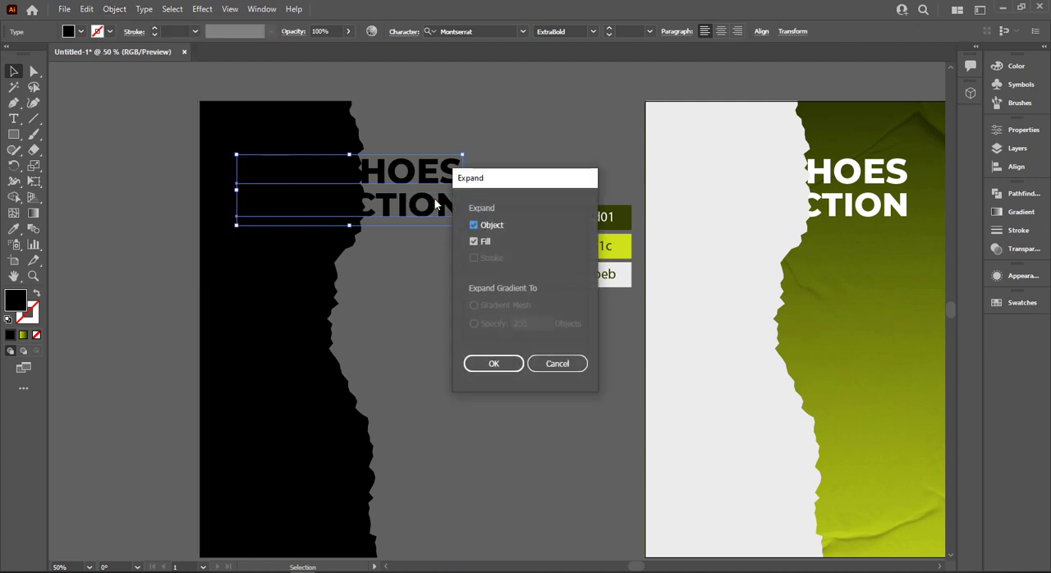
click(491, 363)
right_click(414, 215)
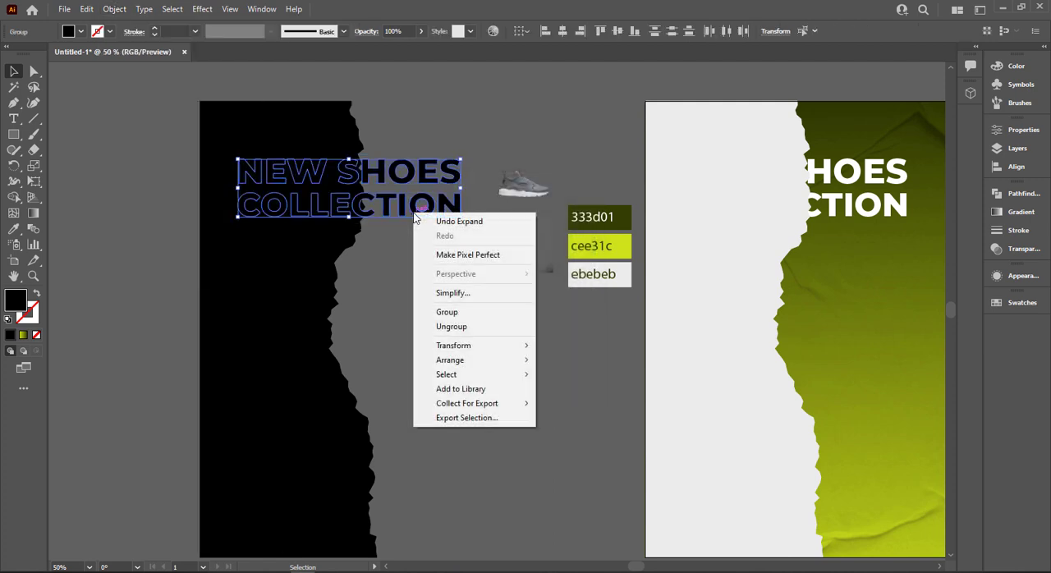
click(119, 9)
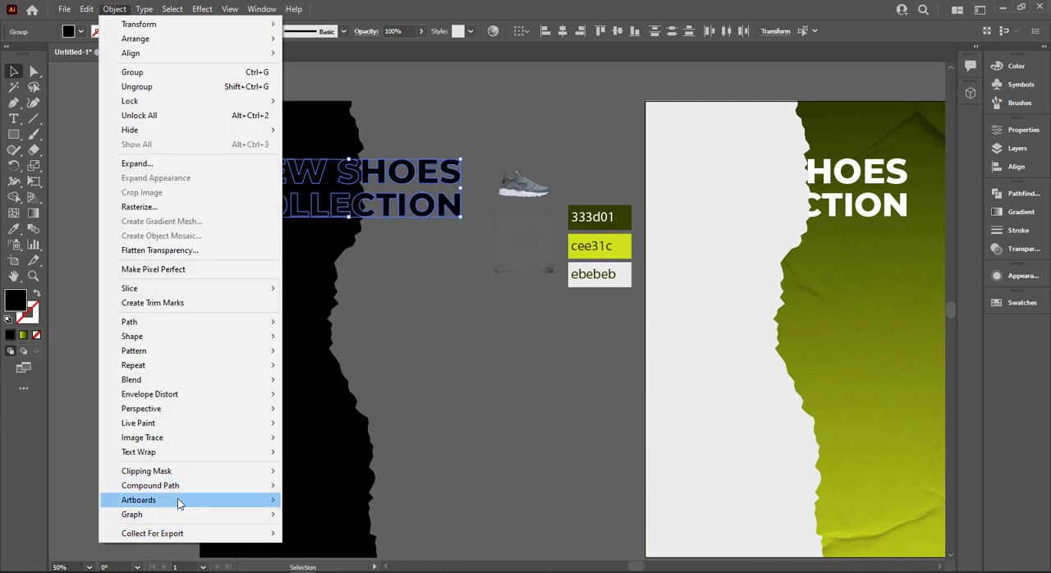
mouse_move(239, 488)
click(299, 487)
click(394, 251)
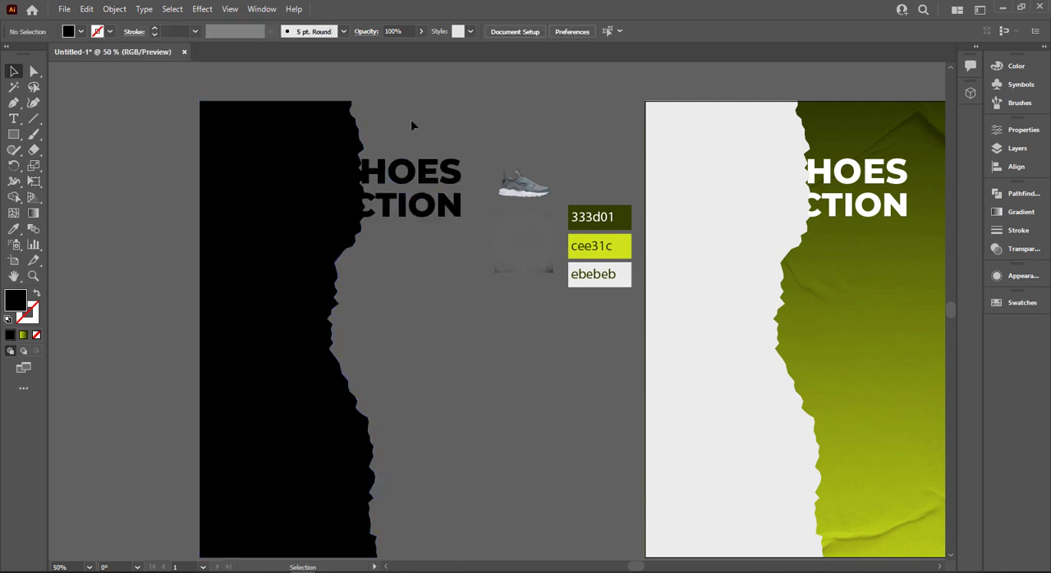
Bring the black torn paper shape in front of the duplicated compound heading.
drag(410, 120, 316, 197)
click(324, 88)
right_click(324, 112)
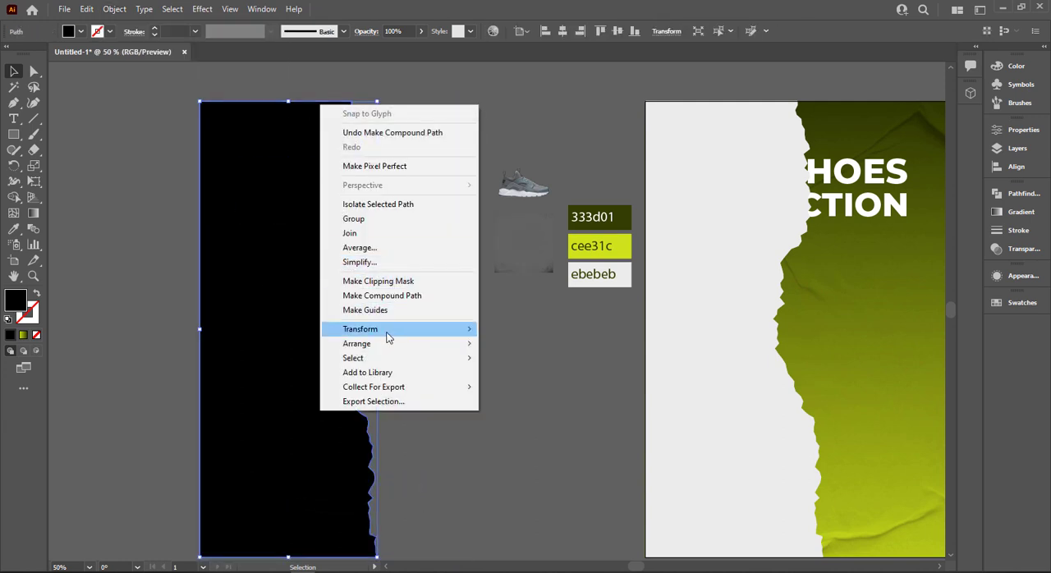
mouse_move(465, 343)
click(521, 344)
Clip the duplicated black heading with the black torn shape and place it over the white heading on the artboard.
drag(439, 85, 722, 241)
right_click(317, 218)
click(369, 335)
click(386, 316)
click(495, 317)
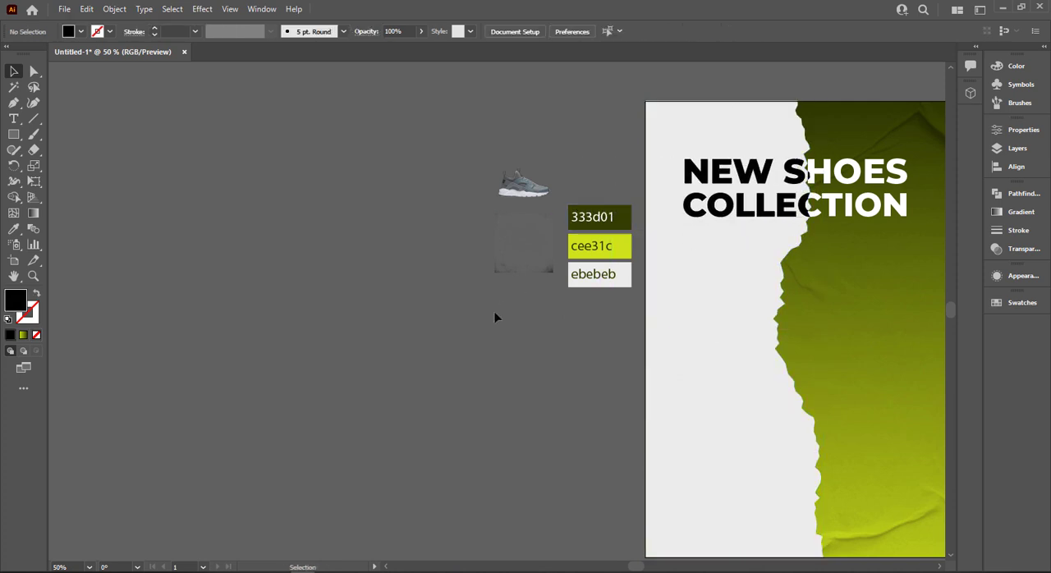
drag(488, 301, 208, 297)
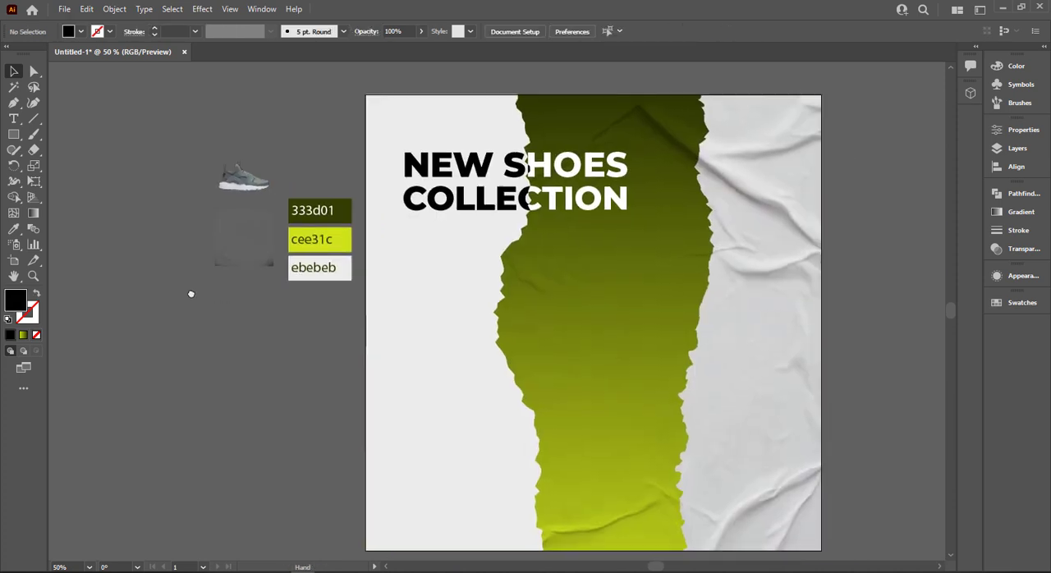
click(475, 412)
click(223, 12)
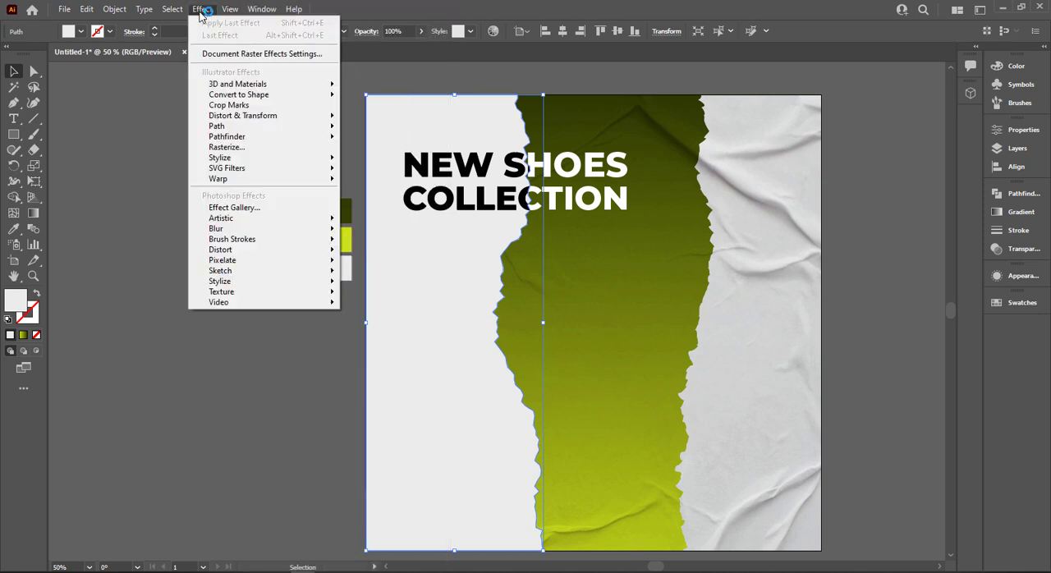
click(352, 328)
double_click(415, 386)
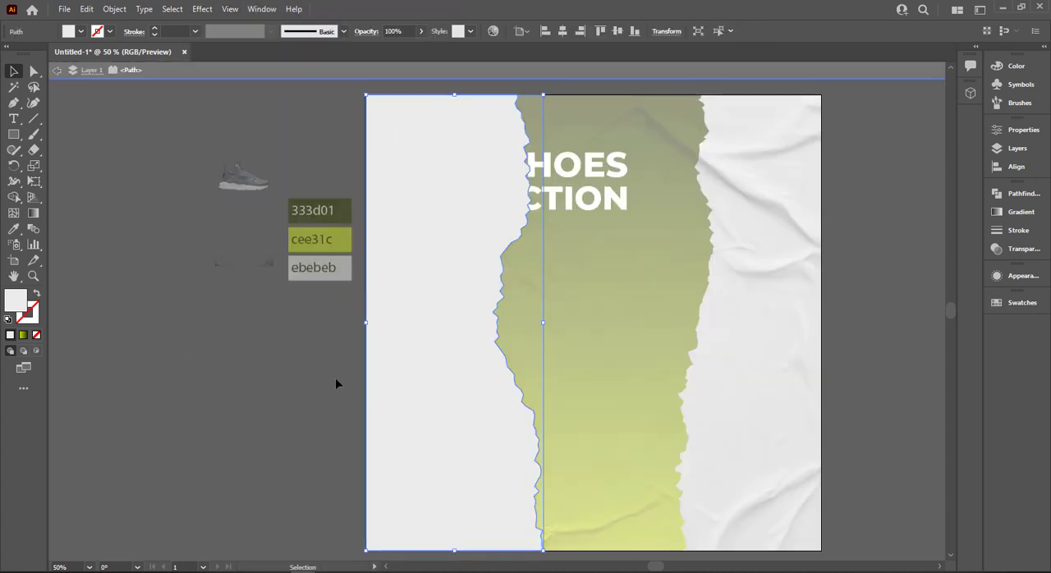
key(Escape)
click(298, 390)
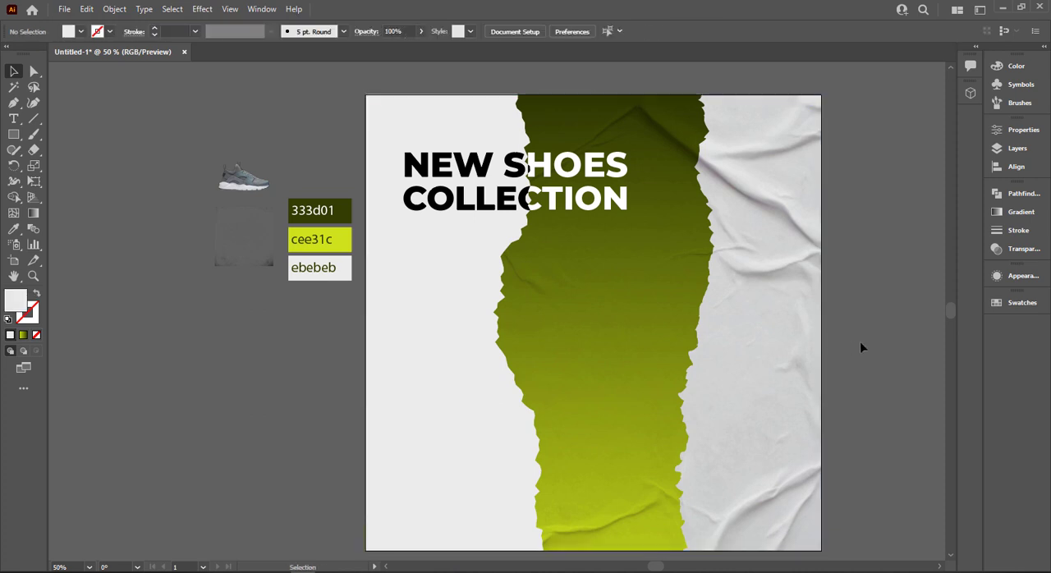
Unlock the wrinkled paper texture image and bring it to the front, over the torn papers and heading.
click(610, 312)
right_click(611, 312)
mouse_move(688, 418)
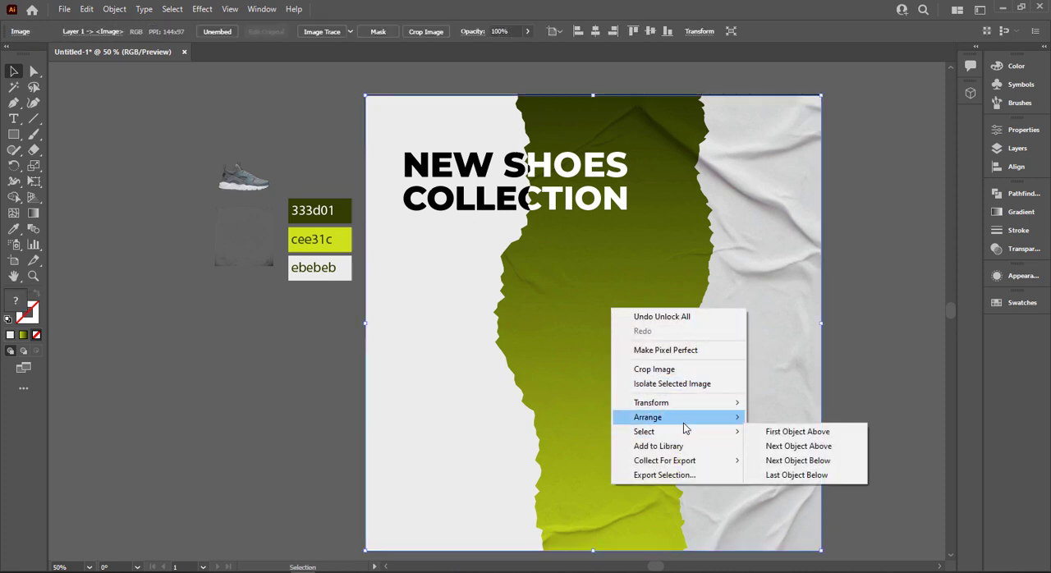
click(789, 417)
click(910, 351)
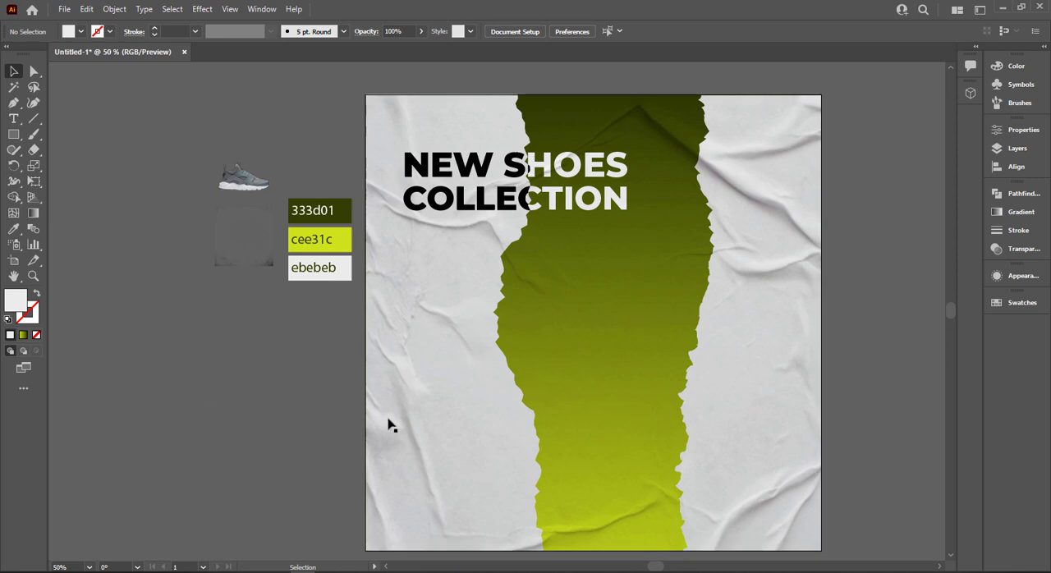
Add a Multiply drop shadow to the left torn paper with 75% opacity, 7 px X offset, 0 px Y offset and 5 px blur.
click(484, 439)
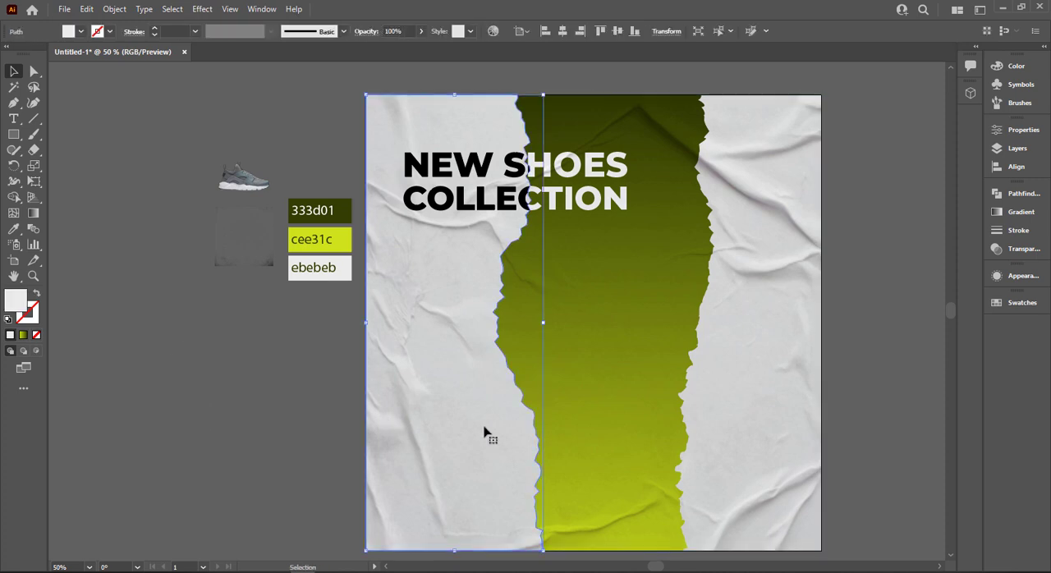
click(205, 8)
mouse_move(265, 162)
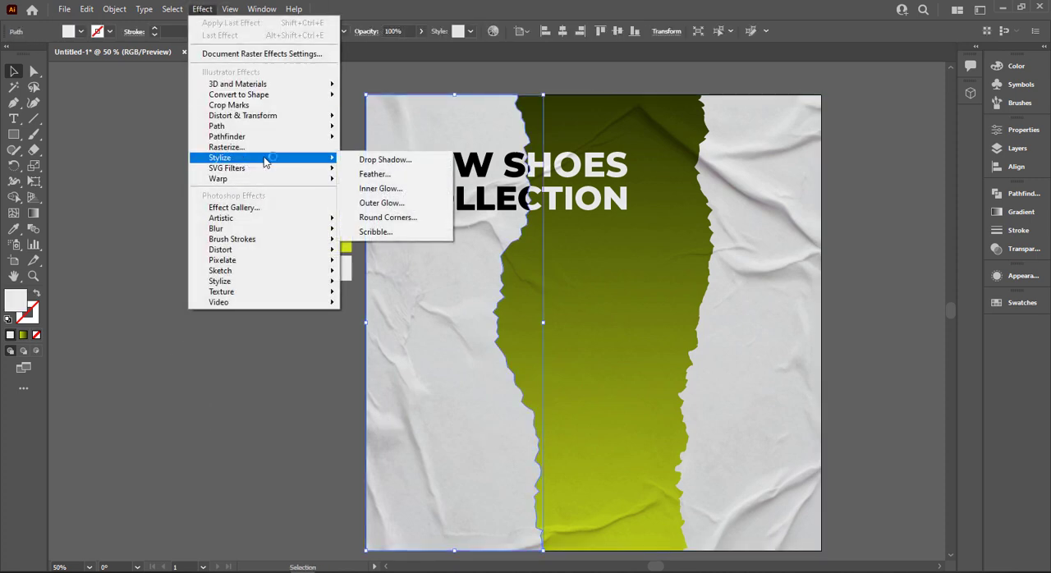
click(362, 162)
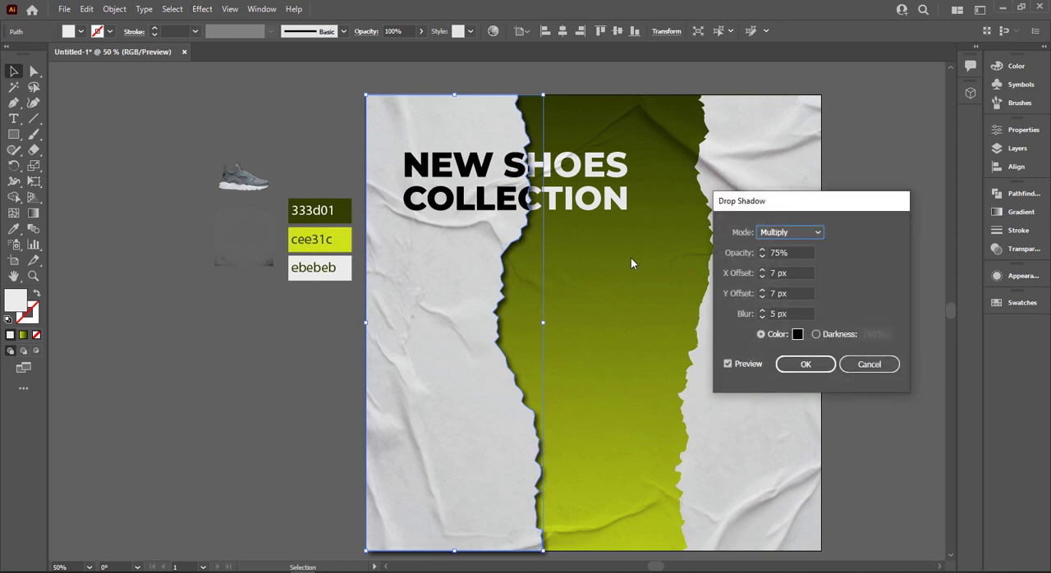
click(762, 277)
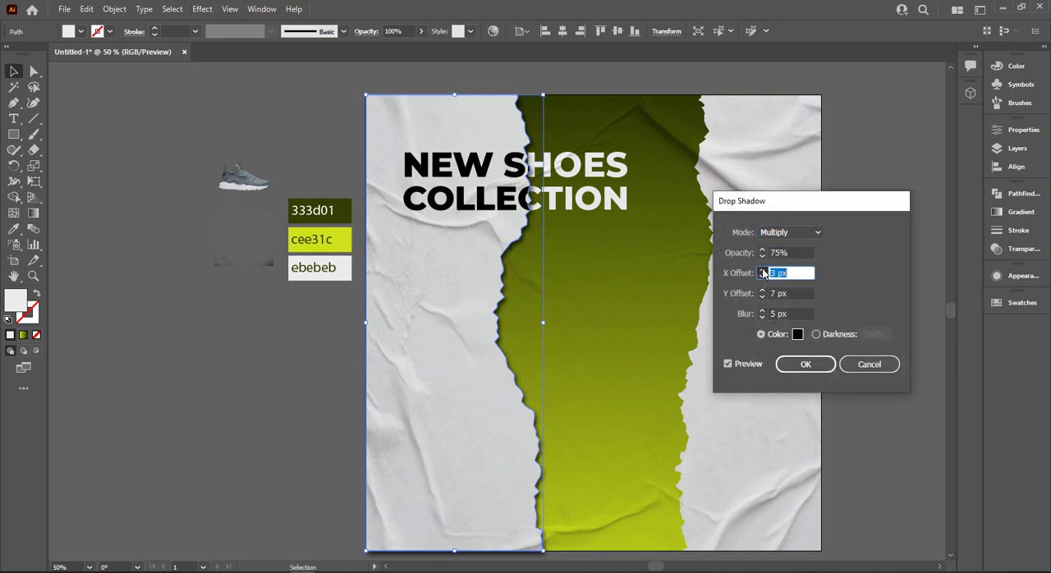
key(Tab)
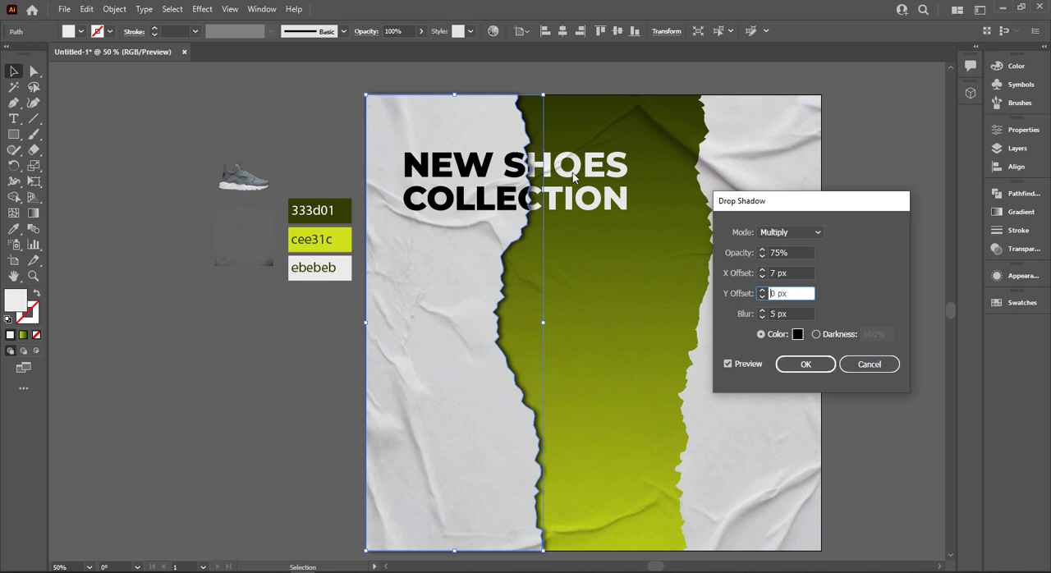
click(798, 363)
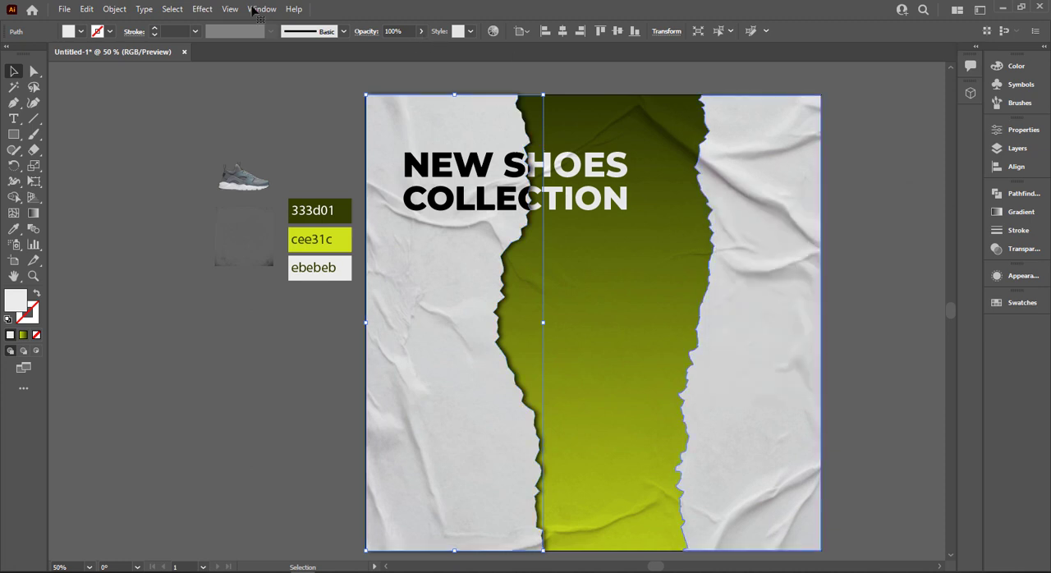
Add a Multiply drop shadow to the right torn paper with 75% opacity, -8 px X offset, 0 px Y offset and 5 px blur.
click(202, 8)
mouse_move(258, 157)
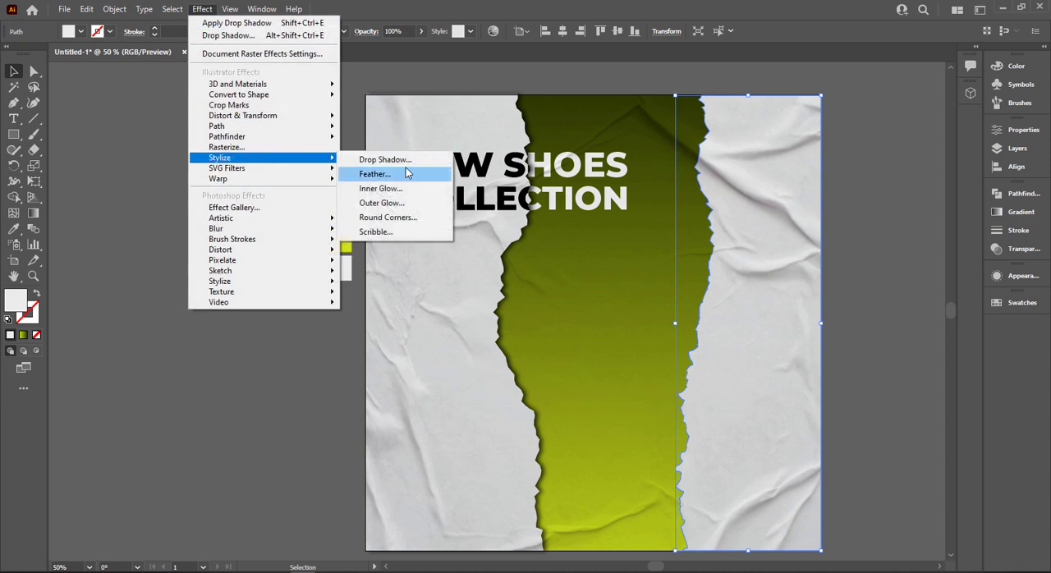
click(384, 159)
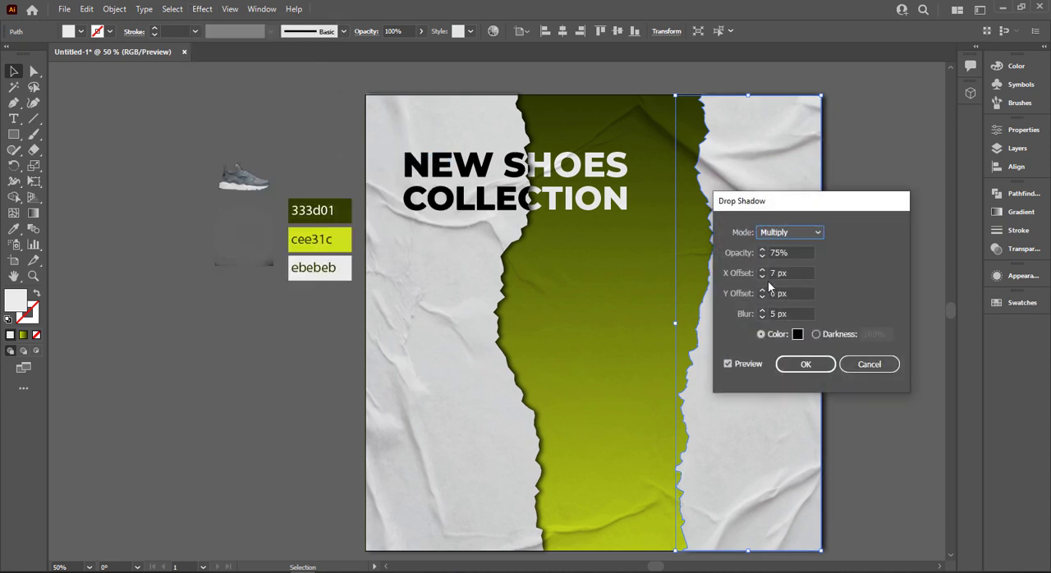
click(776, 296)
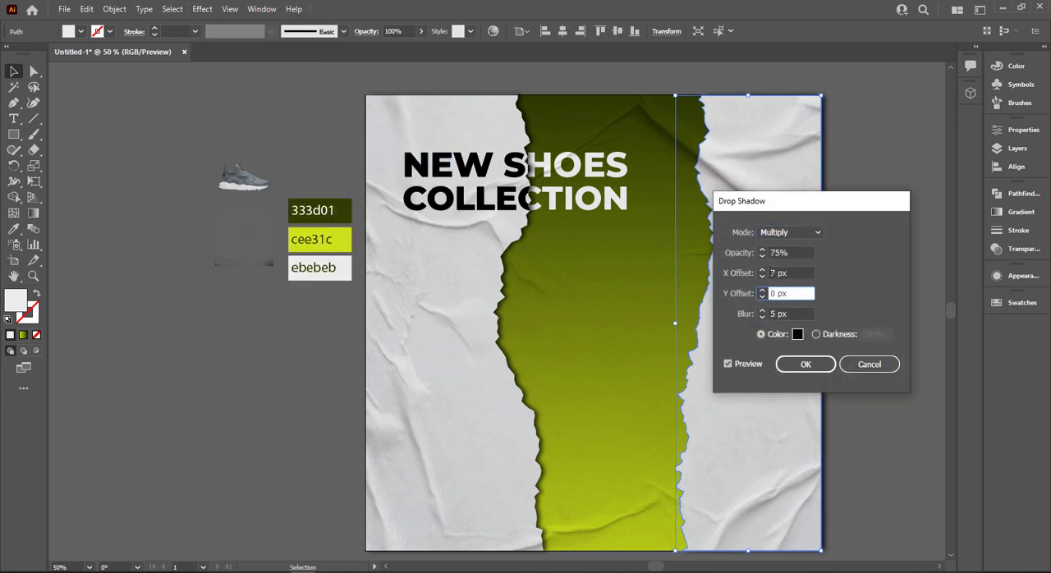
click(770, 272)
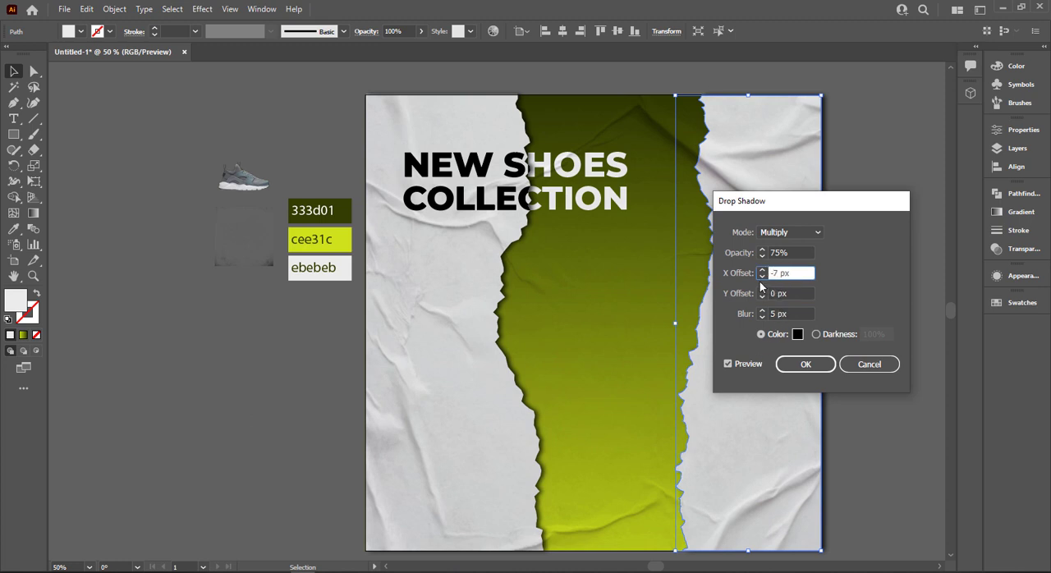
click(762, 274)
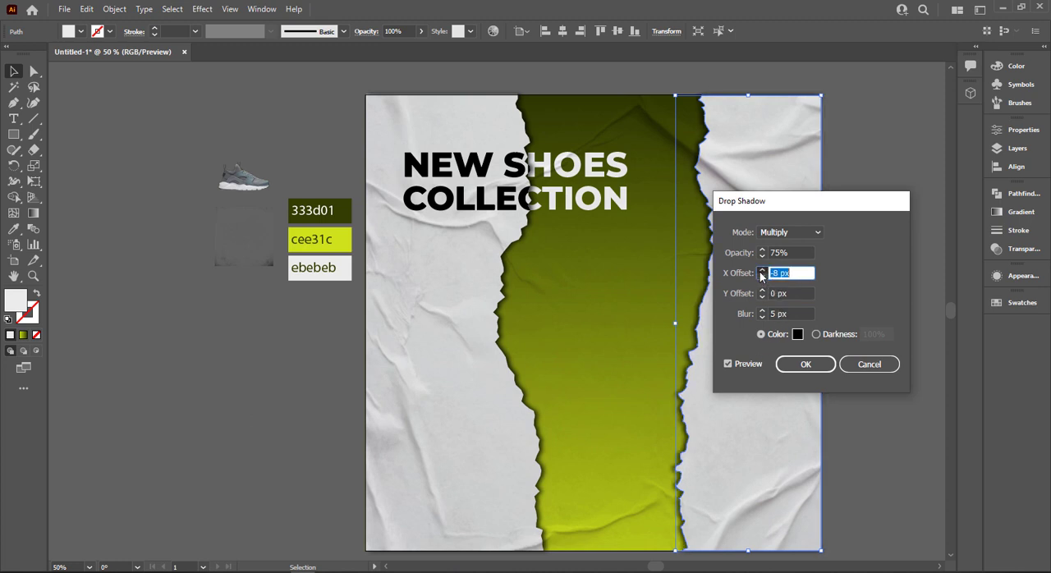
click(803, 363)
click(875, 312)
Place the enlarged shoe image in front of everything on the artboard, centred below the heading across the green strip.
key(ctrl+0)
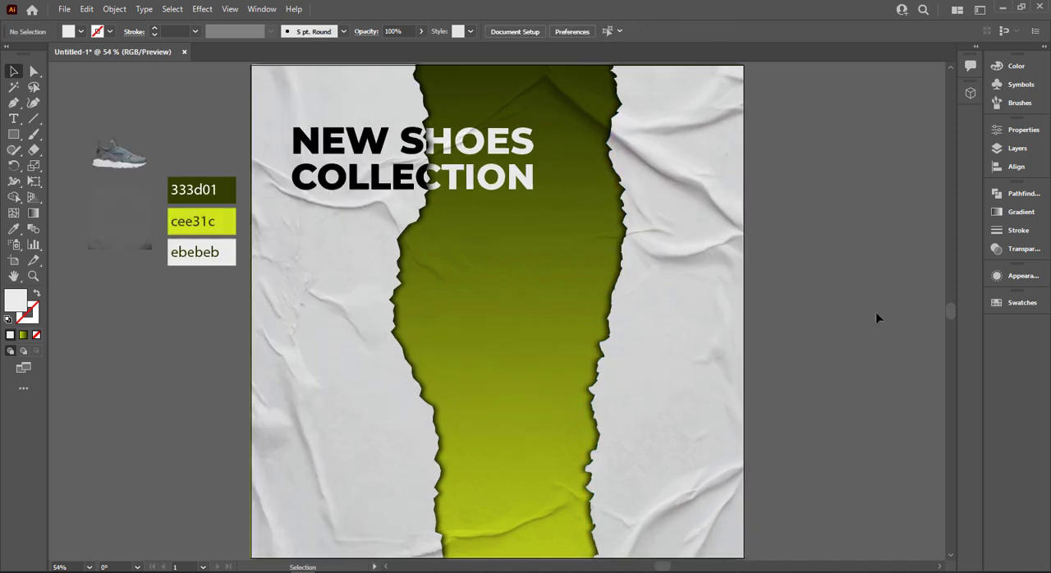
right_click(145, 152)
key(Escape)
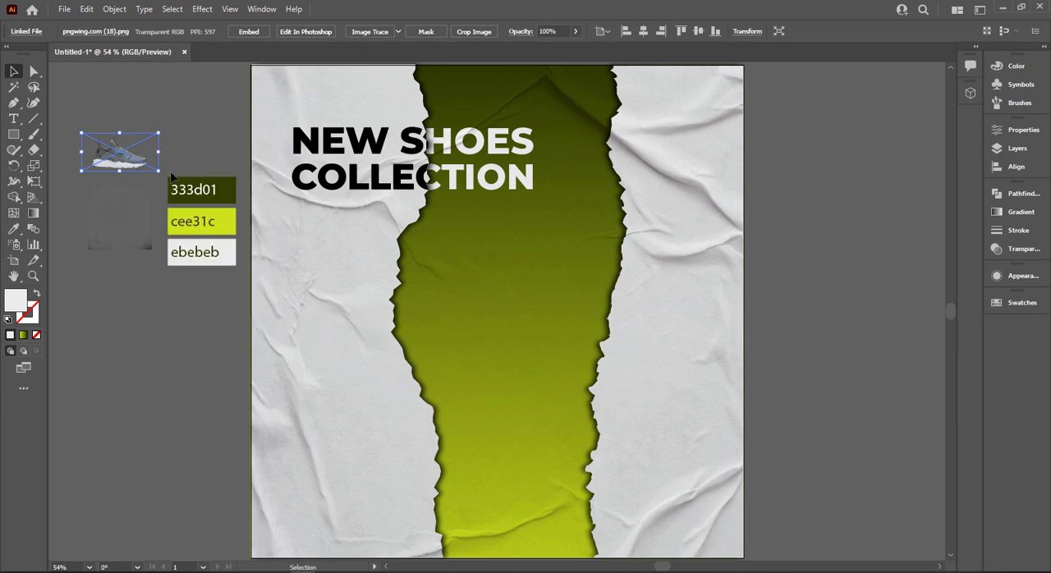
drag(172, 176, 457, 283)
right_click(457, 284)
mouse_move(532, 411)
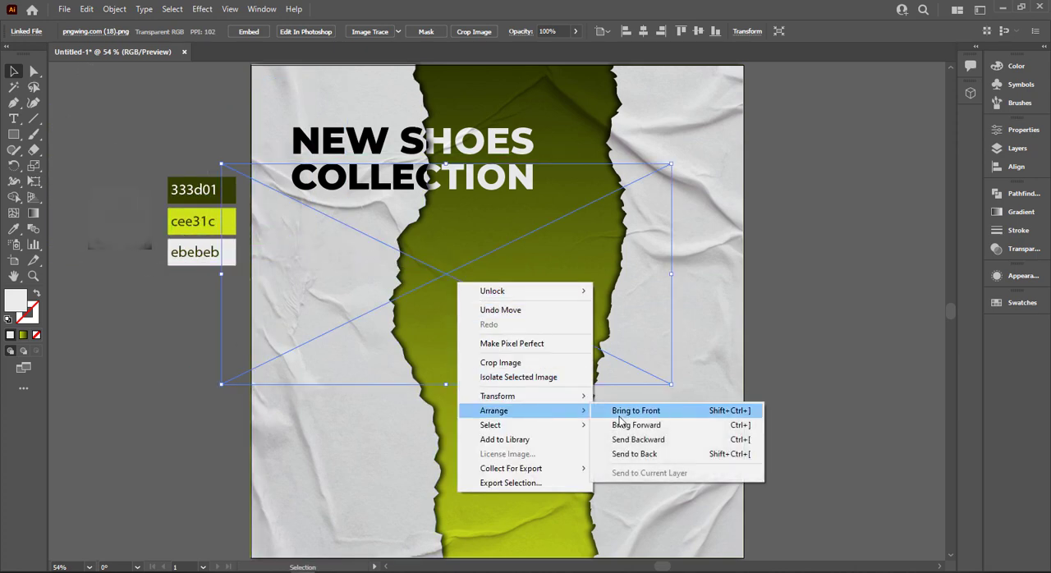
click(619, 416)
drag(504, 370, 565, 413)
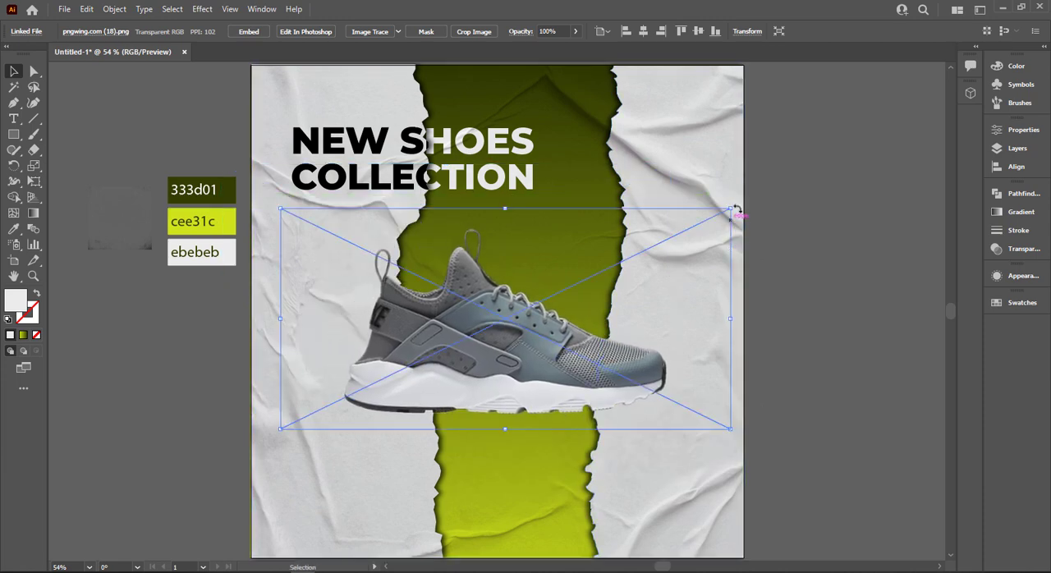
Tilt the shoe image clockwise, lower it slightly, and reflect it across the vertical axis.
drag(738, 211, 753, 283)
drag(511, 377, 503, 411)
right_click(504, 417)
mouse_move(606, 315)
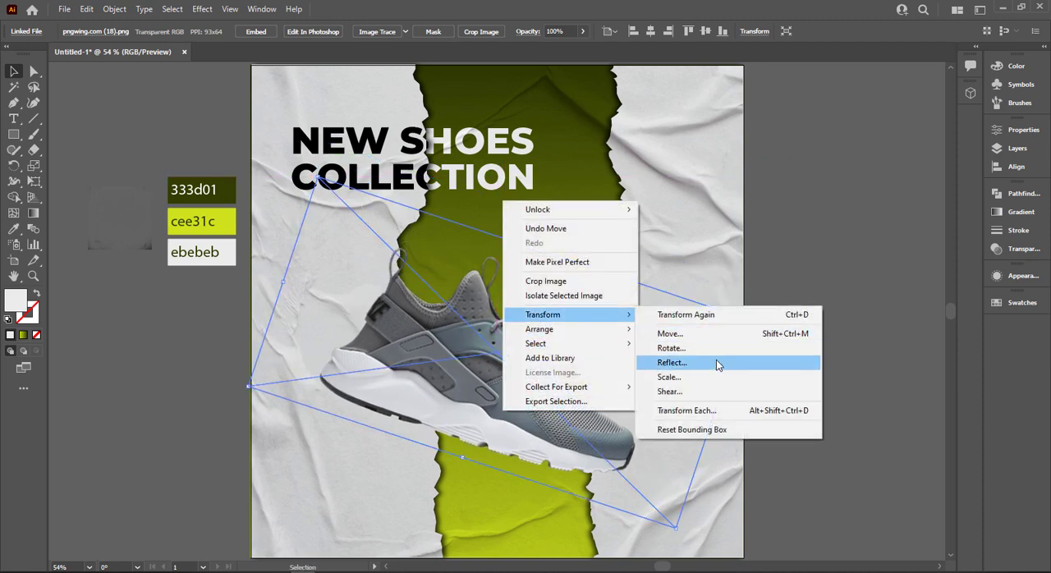
click(716, 362)
click(686, 230)
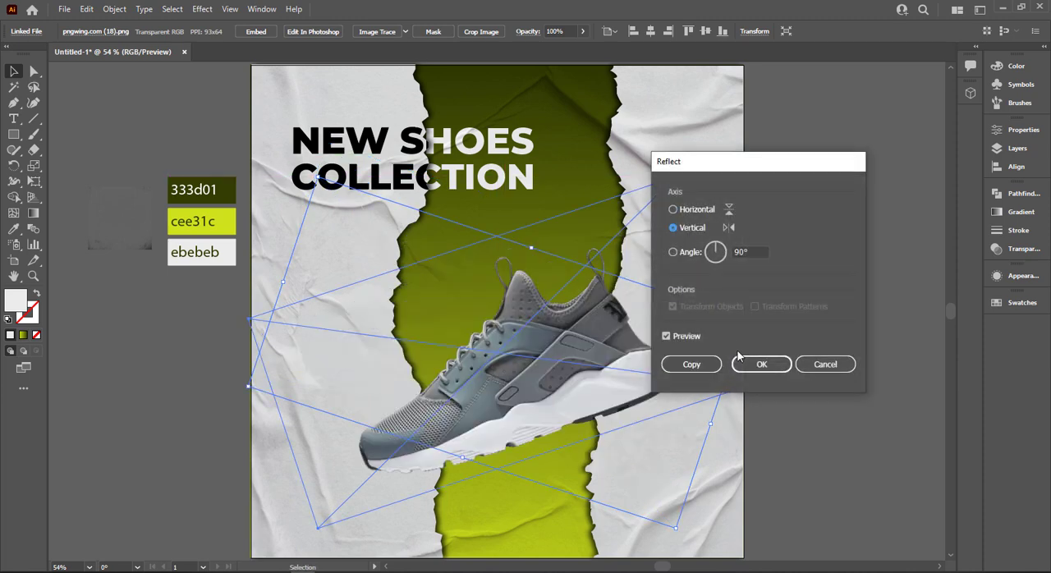
click(761, 364)
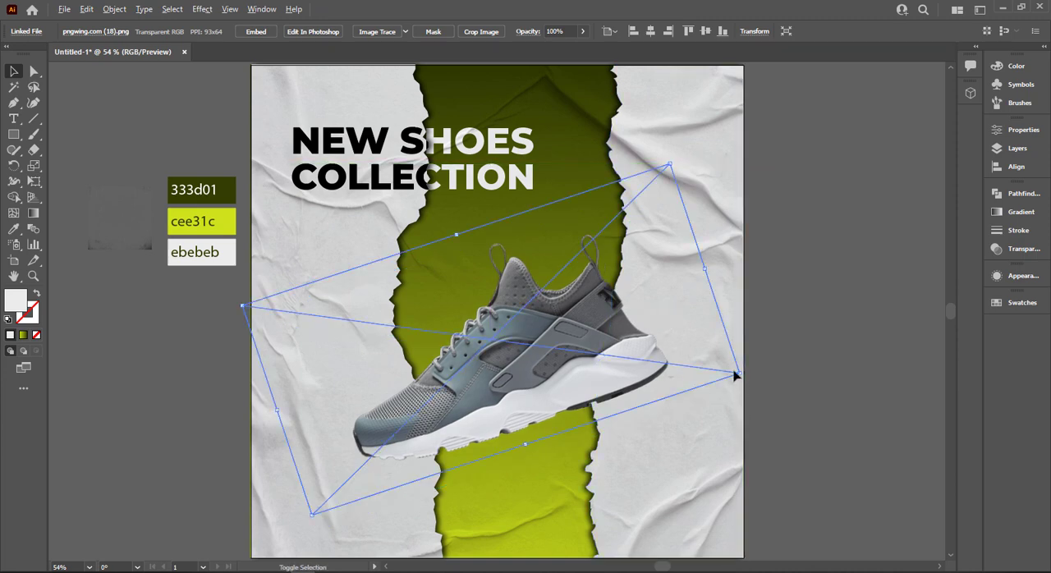
Adjust the mirrored shoe's size and tilt, and centre it across the green strip just below the heading.
drag(750, 381, 694, 397)
drag(597, 386, 599, 381)
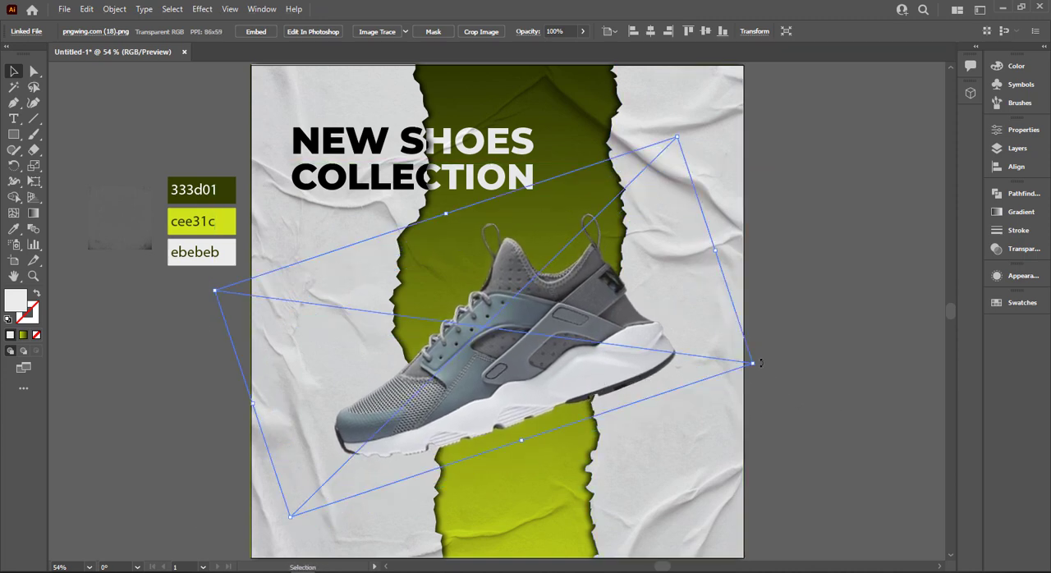
drag(760, 362, 757, 357)
drag(637, 350, 638, 350)
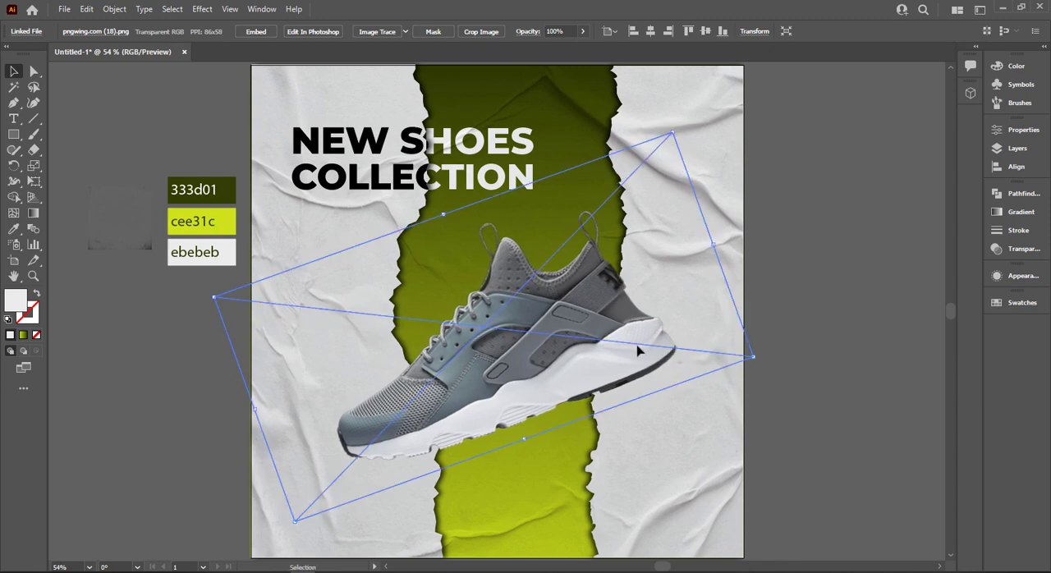
click(795, 246)
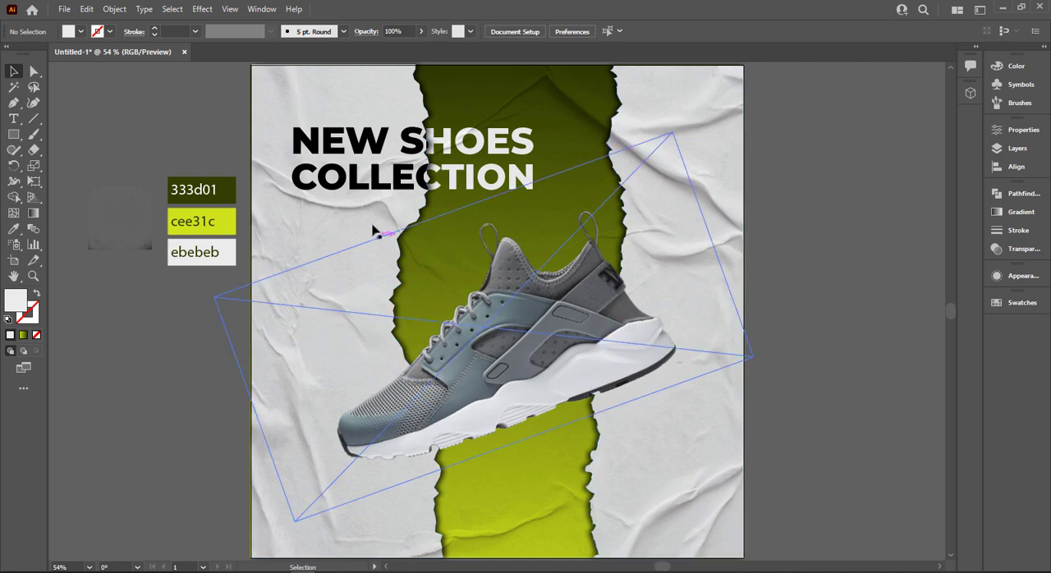
click(662, 339)
drag(503, 367, 503, 352)
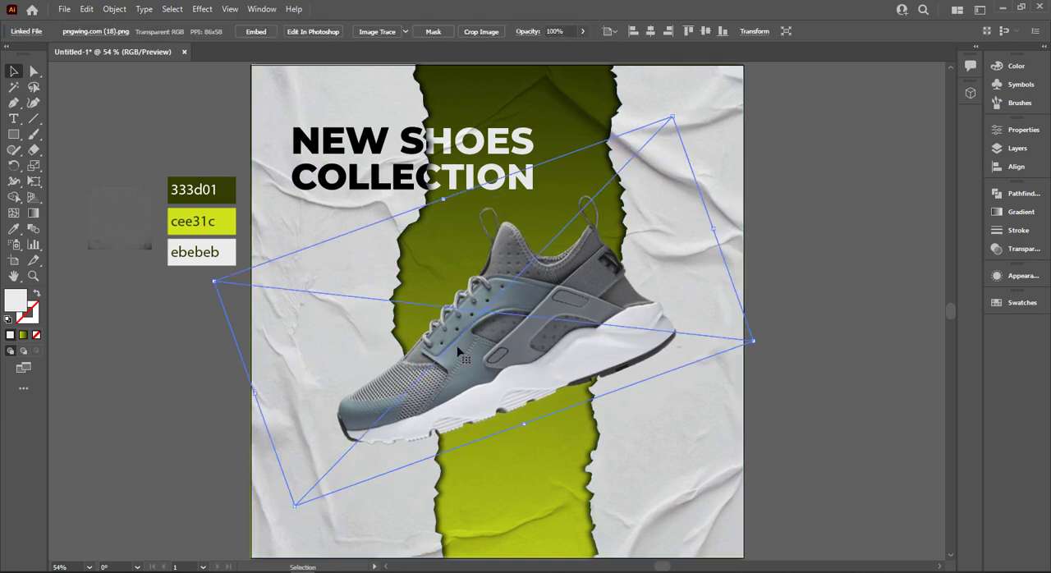
click(103, 310)
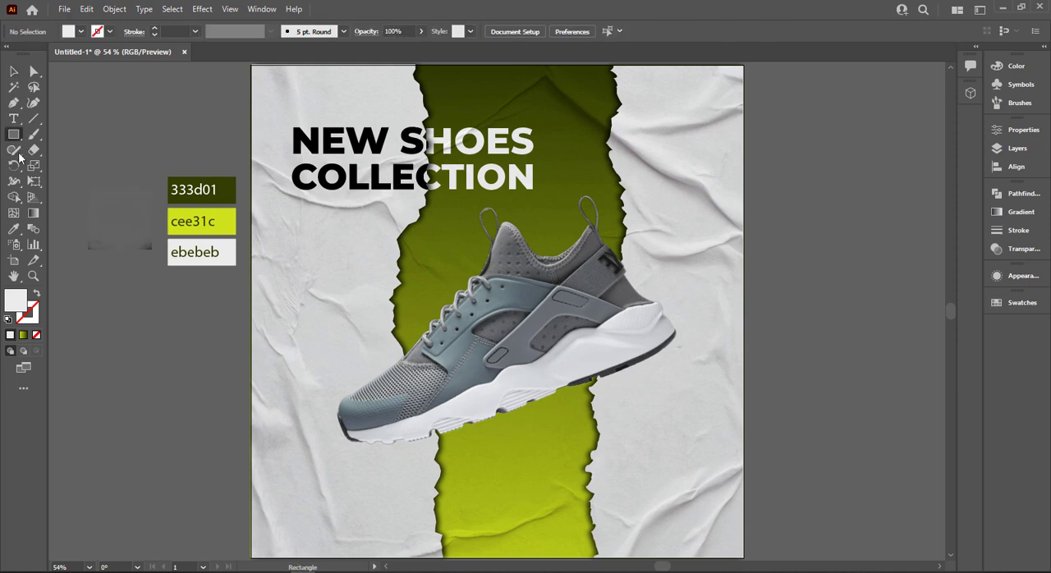
Draw a circle about 384 px wide beside the artboard and fill it with a radial gradient from black centre to white edge.
drag(22, 131, 82, 163)
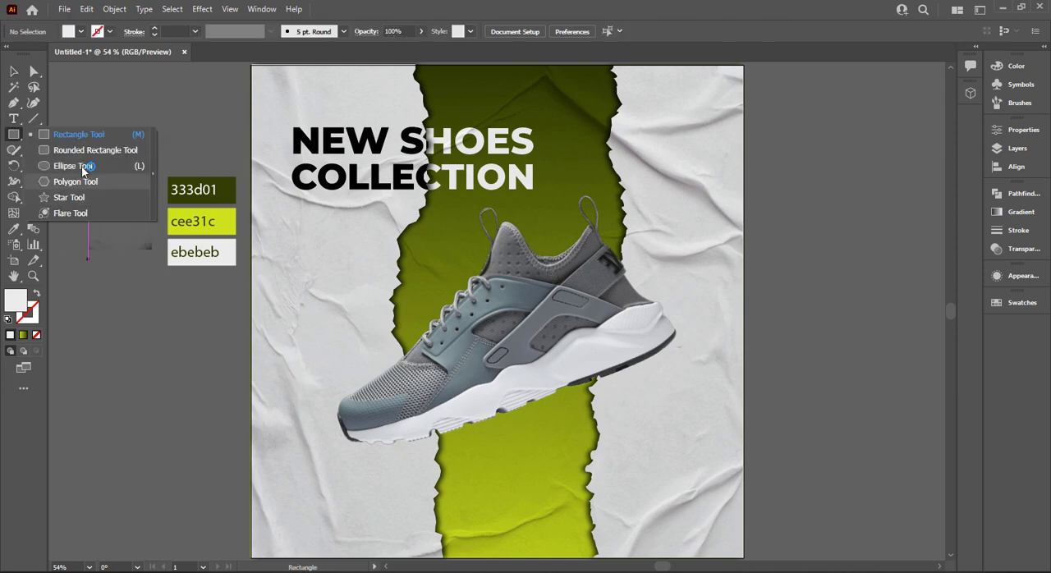
drag(115, 362, 252, 498)
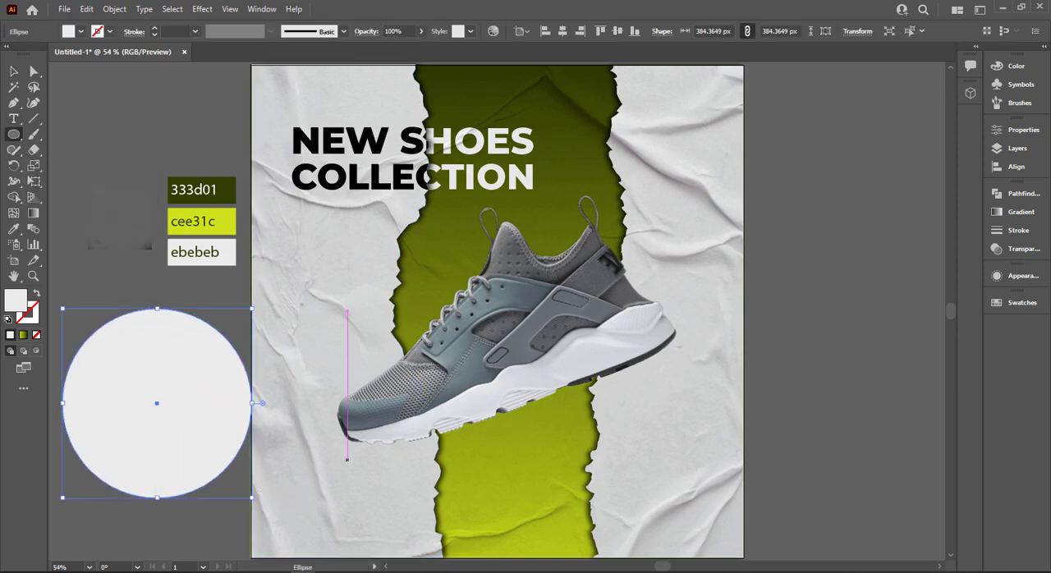
click(1020, 212)
click(913, 209)
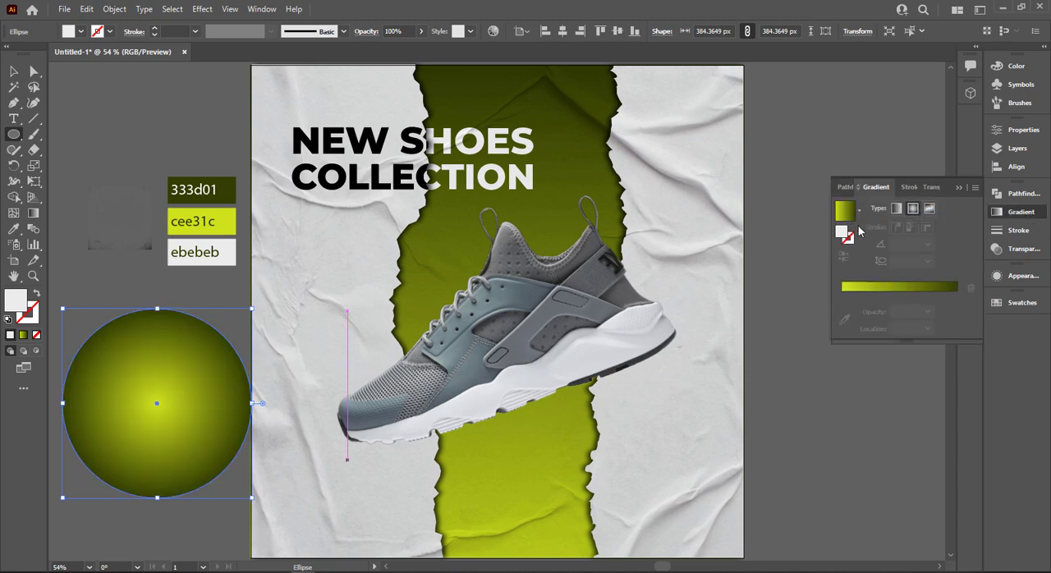
click(859, 212)
click(788, 236)
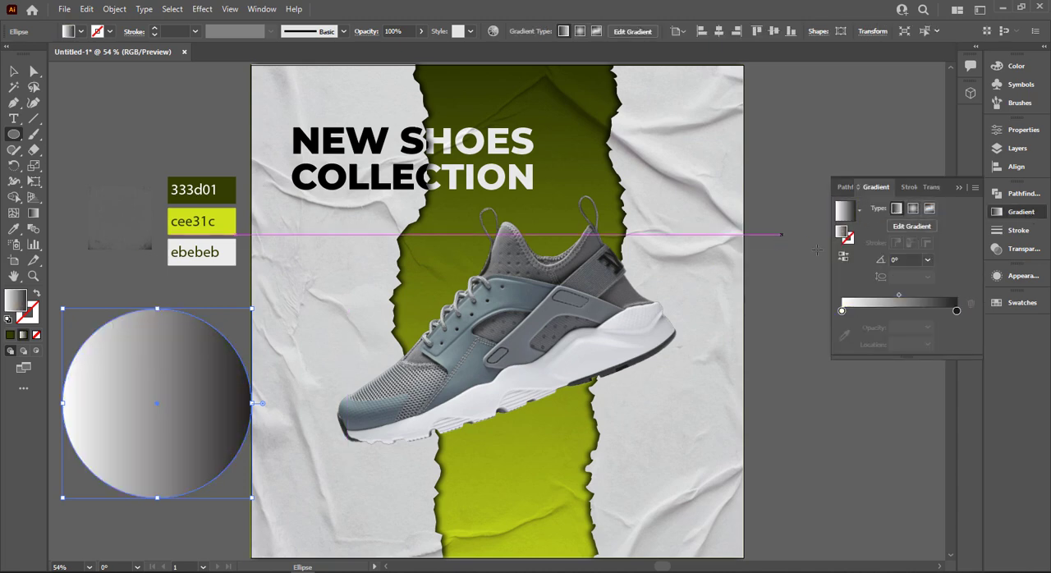
click(842, 260)
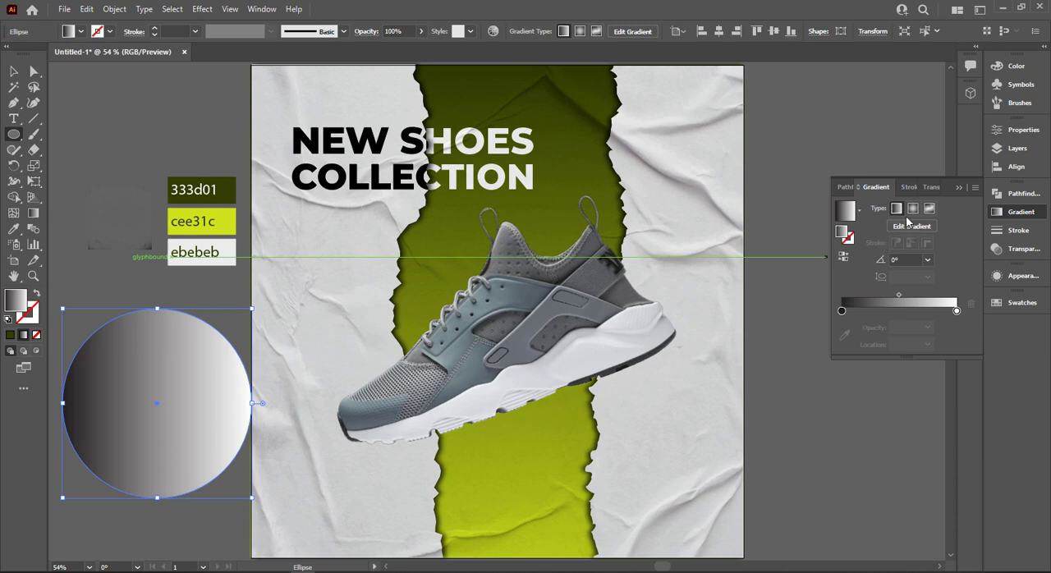
click(912, 209)
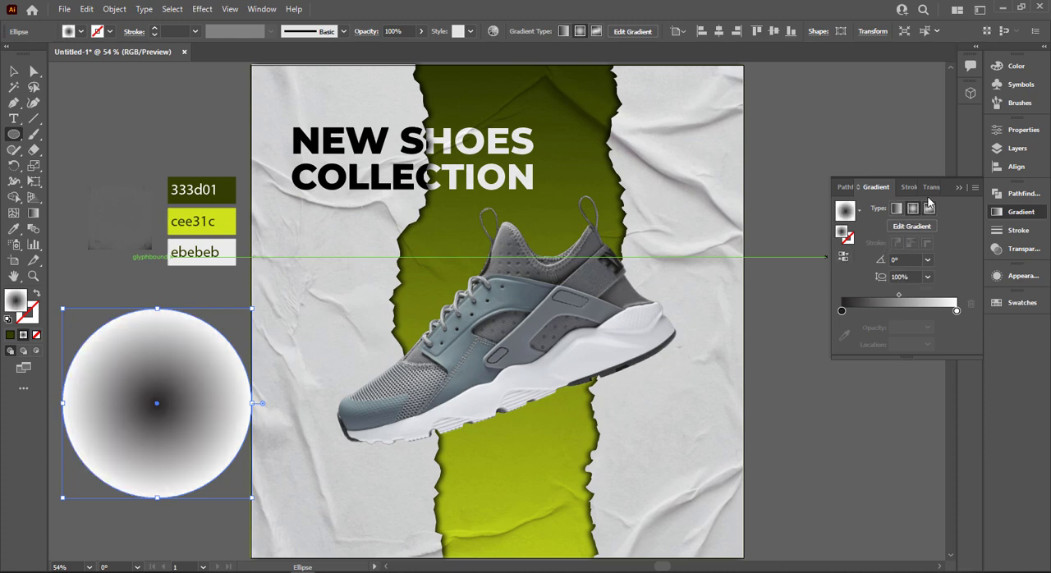
Set the gradient circle's blend mode to Multiply.
click(1023, 248)
click(864, 208)
click(862, 254)
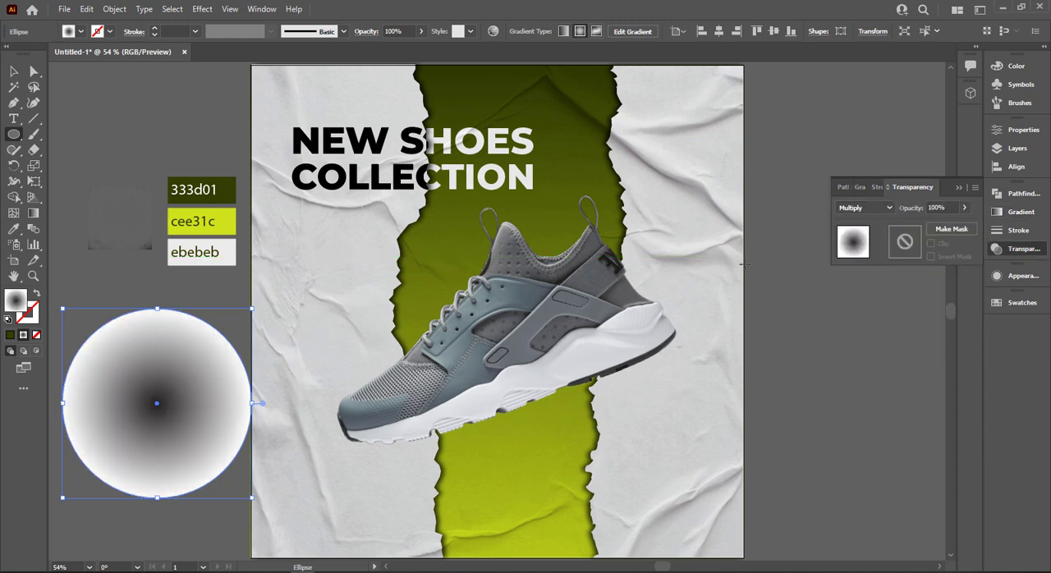
Flatten the gradient circle into a long, thin ellipse and tilt it along the underside of the shoe's sole as a shadow.
key(v)
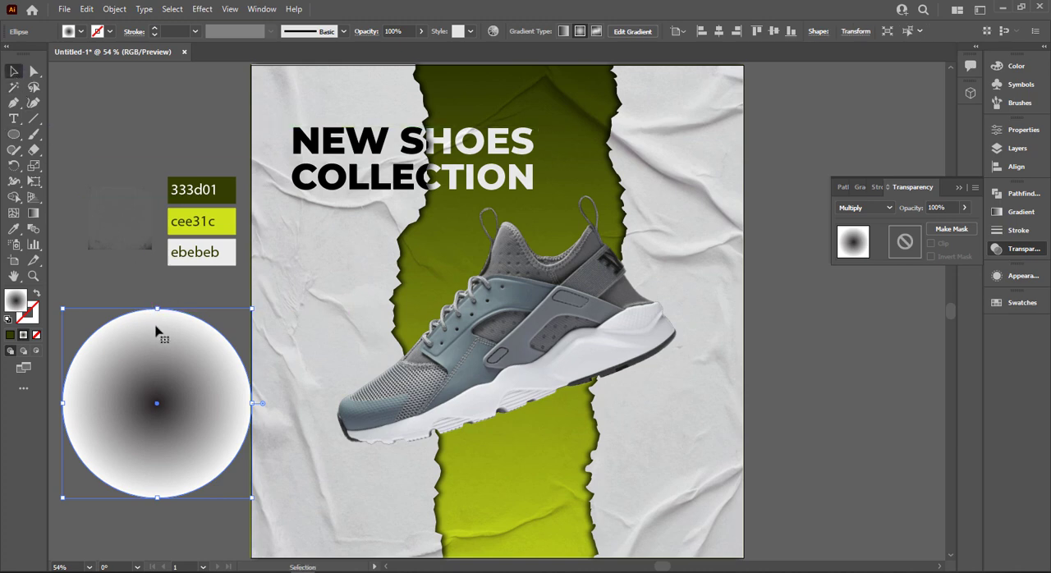
drag(155, 309, 474, 450)
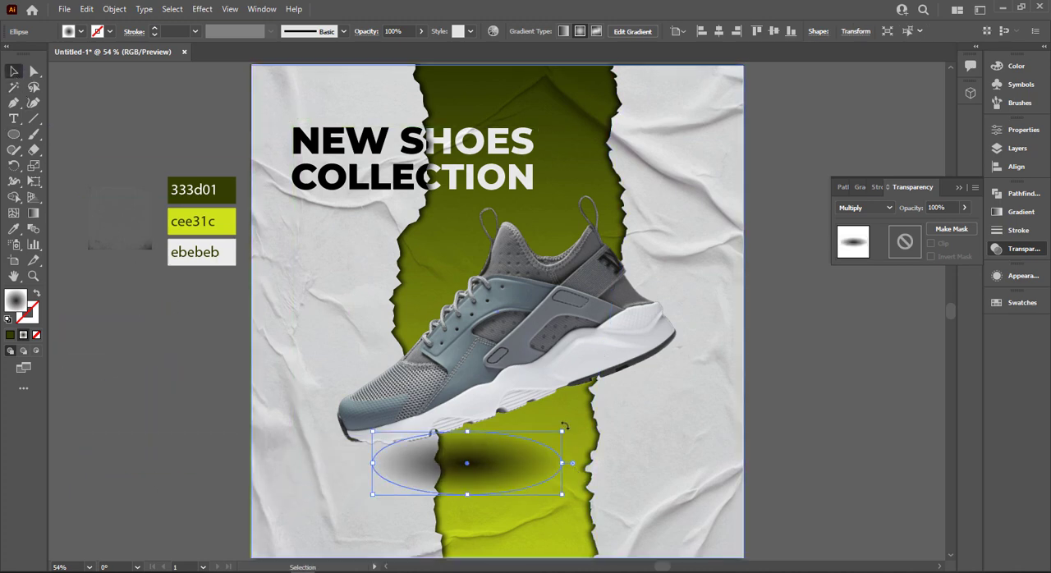
drag(563, 426, 561, 395)
drag(529, 443, 526, 426)
drag(609, 378, 686, 346)
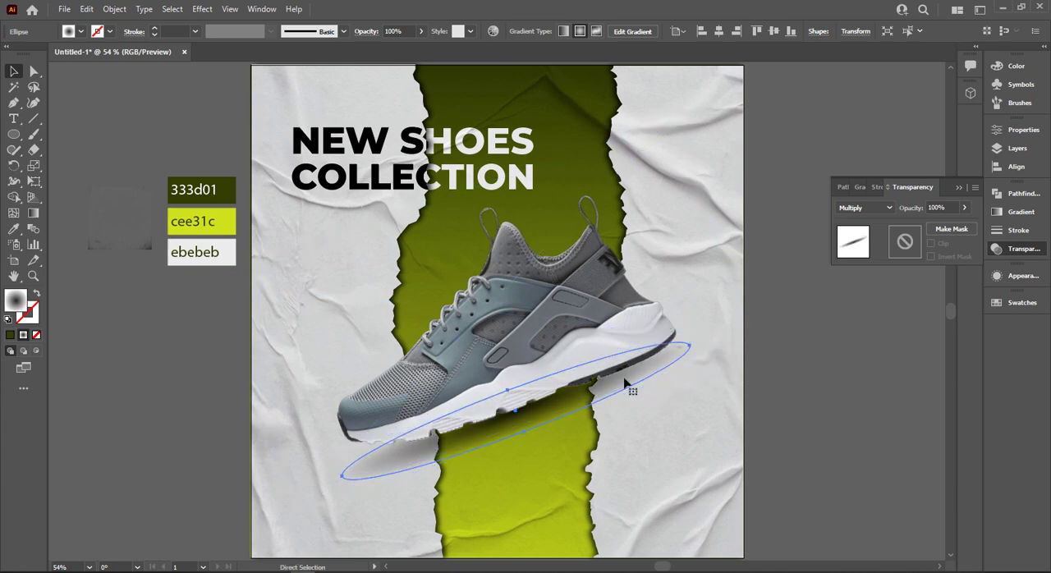
Apply a Gaussian Blur with a radius of 17.3404 pixels to the shoe's shadow ellipse.
key(v)
click(202, 9)
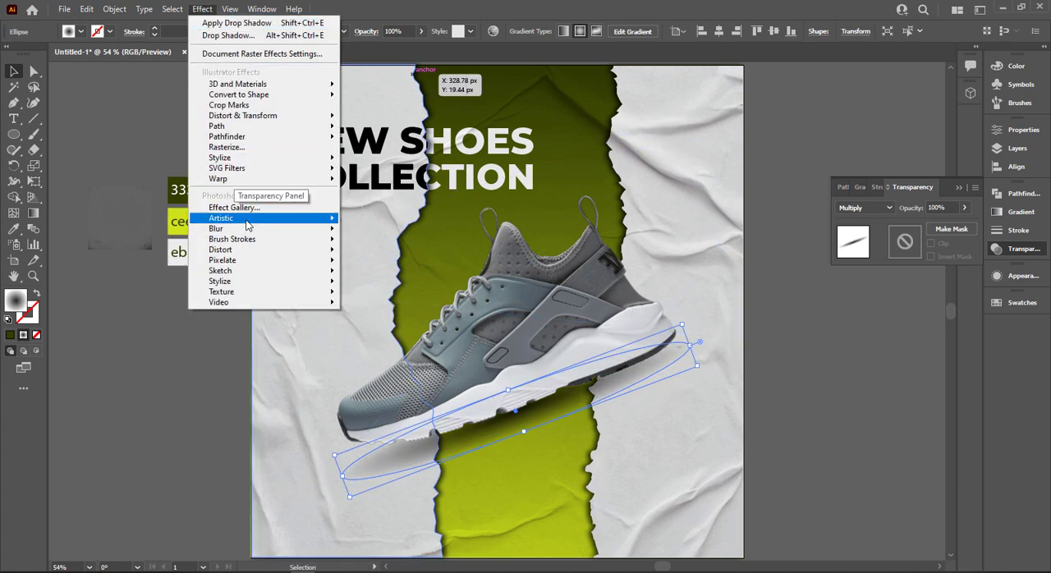
mouse_move(246, 228)
click(379, 229)
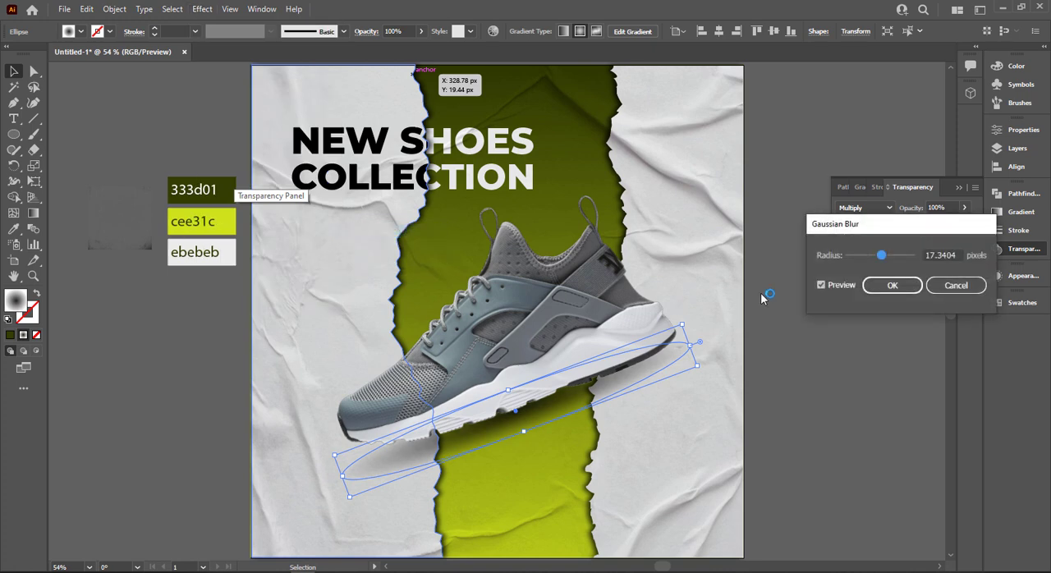
click(887, 286)
click(827, 360)
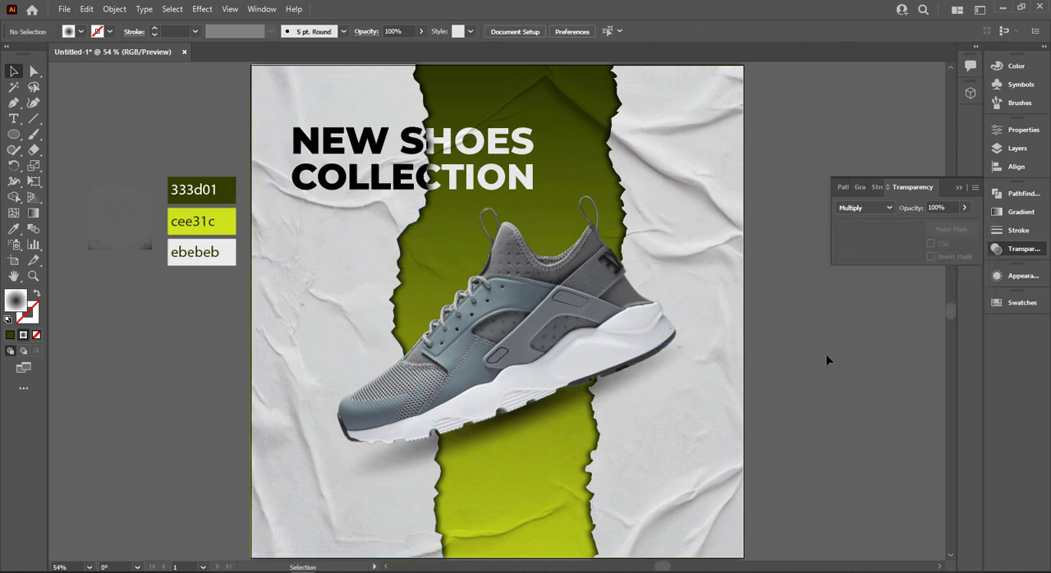
click(961, 188)
Bring the small grunge texture image beside the artboard to the front and enlarge it to cover the whole poster.
right_click(137, 234)
mouse_move(212, 339)
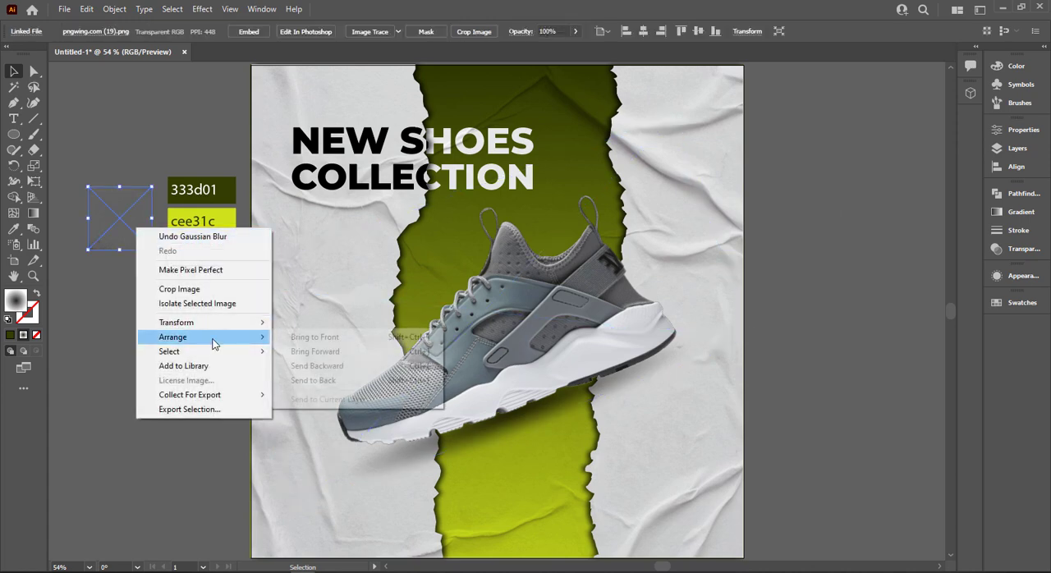
click(314, 337)
drag(126, 224, 742, 493)
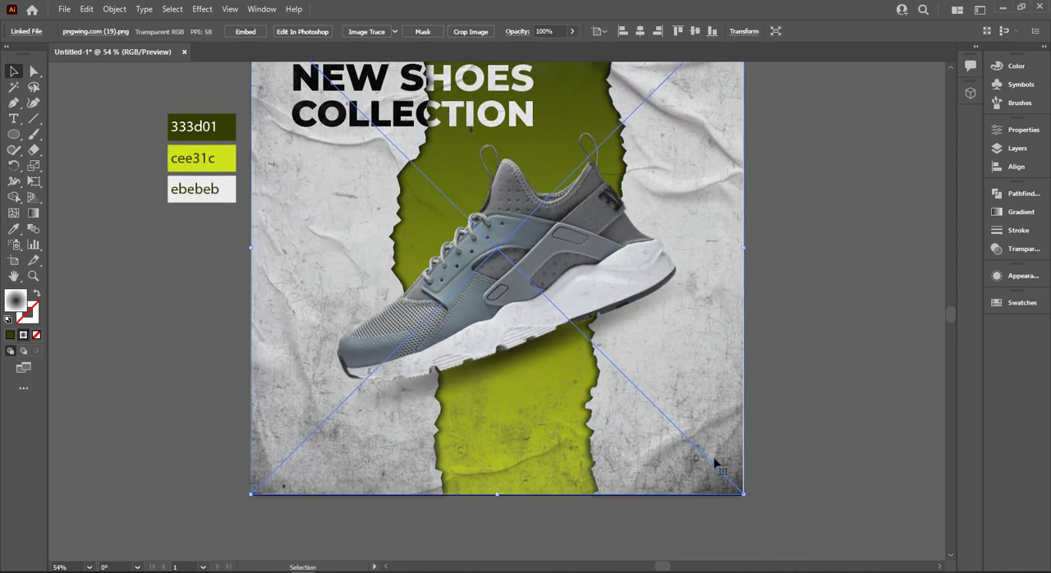
scroll(714, 466, up, 2)
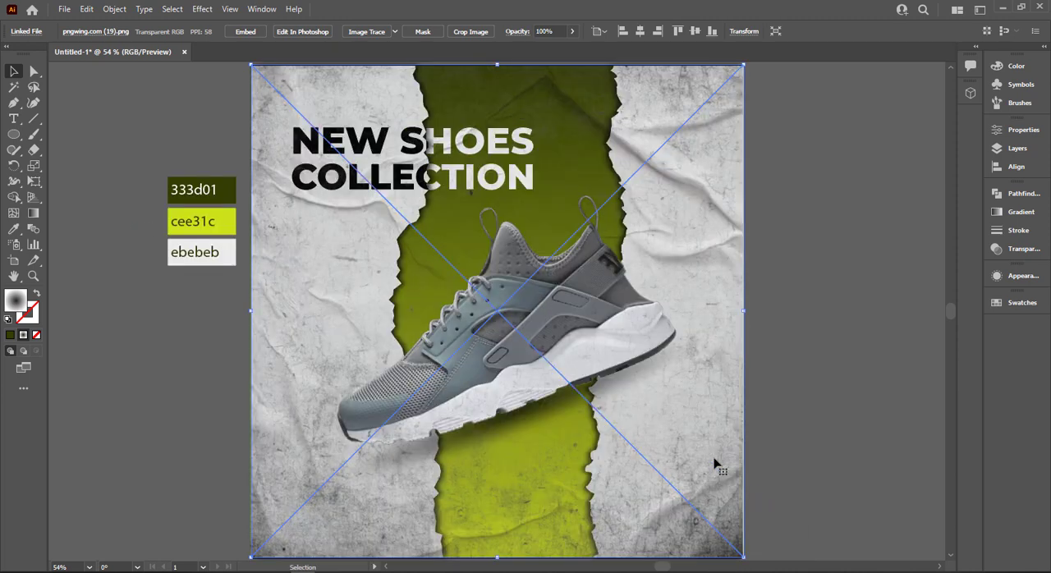
Set the grunge texture's blend mode to Multiply and its opacity to 56%.
click(1018, 249)
click(885, 208)
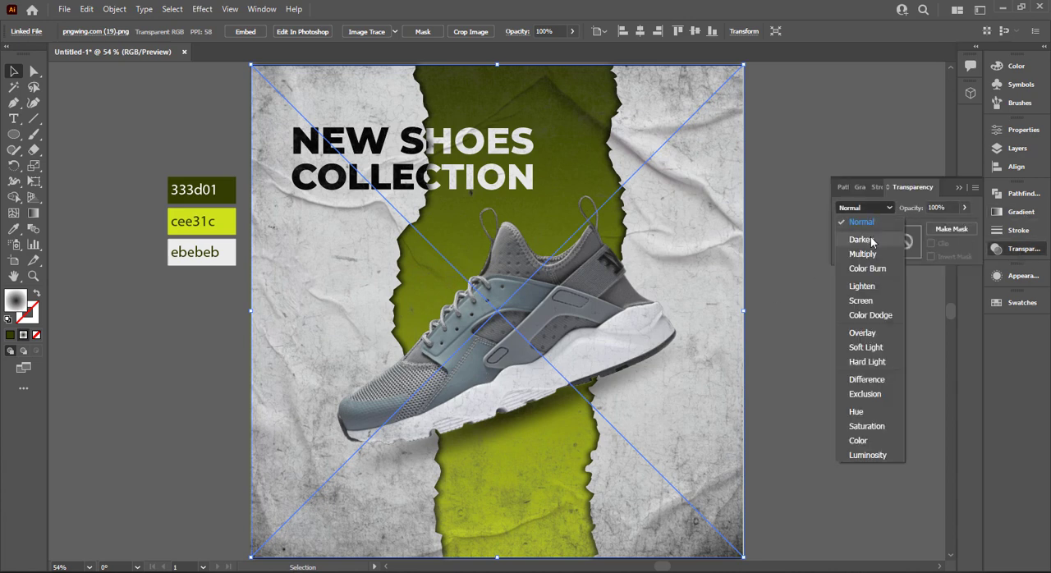
click(872, 251)
click(963, 209)
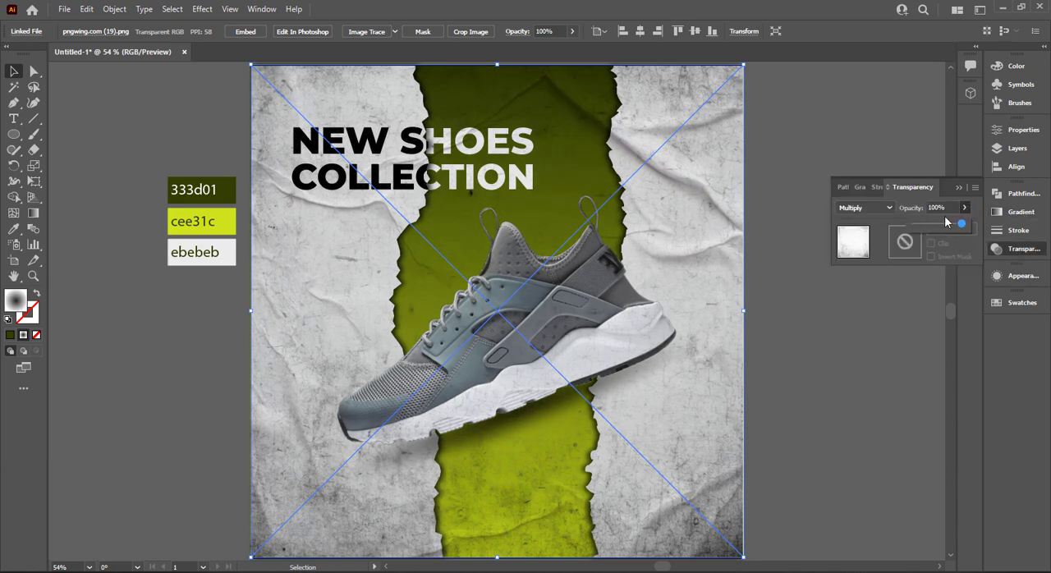
click(943, 219)
click(962, 210)
drag(948, 230, 942, 226)
click(961, 188)
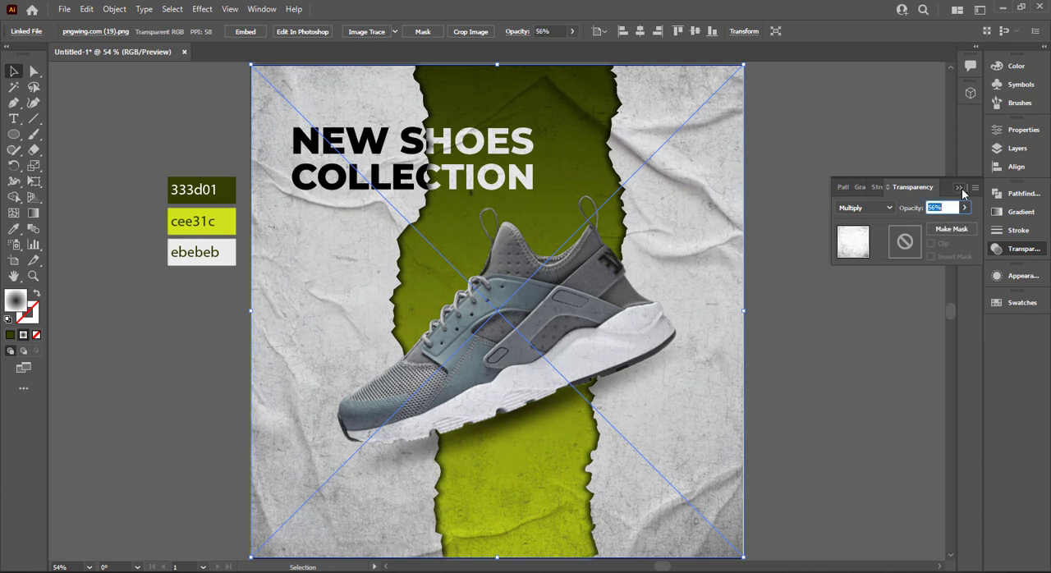
click(961, 187)
click(869, 237)
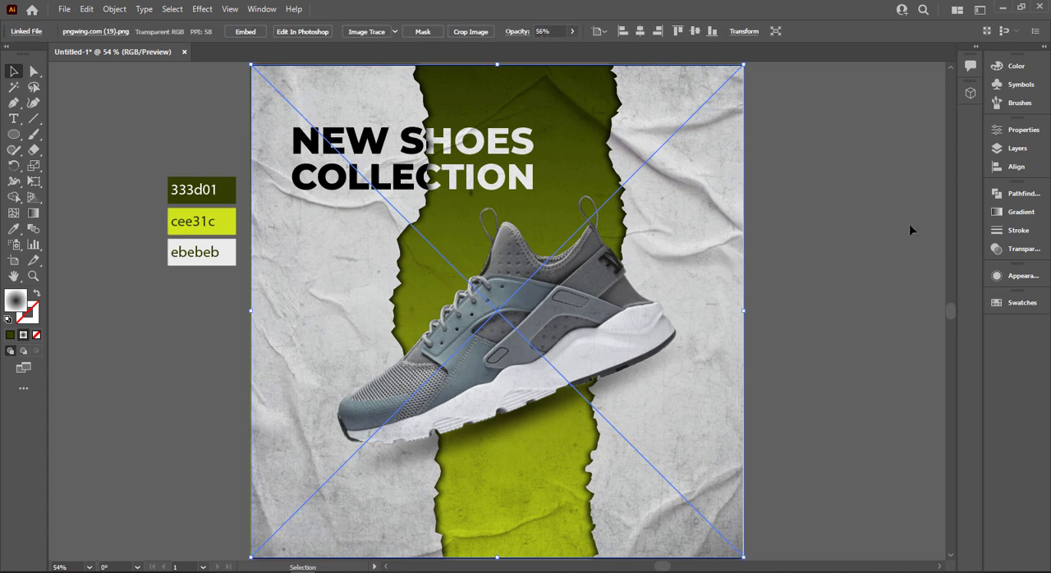
mouse_move(760, 190)
mouse_down()
mouse_move(664, 189)
mouse_move(746, 191)
mouse_up()
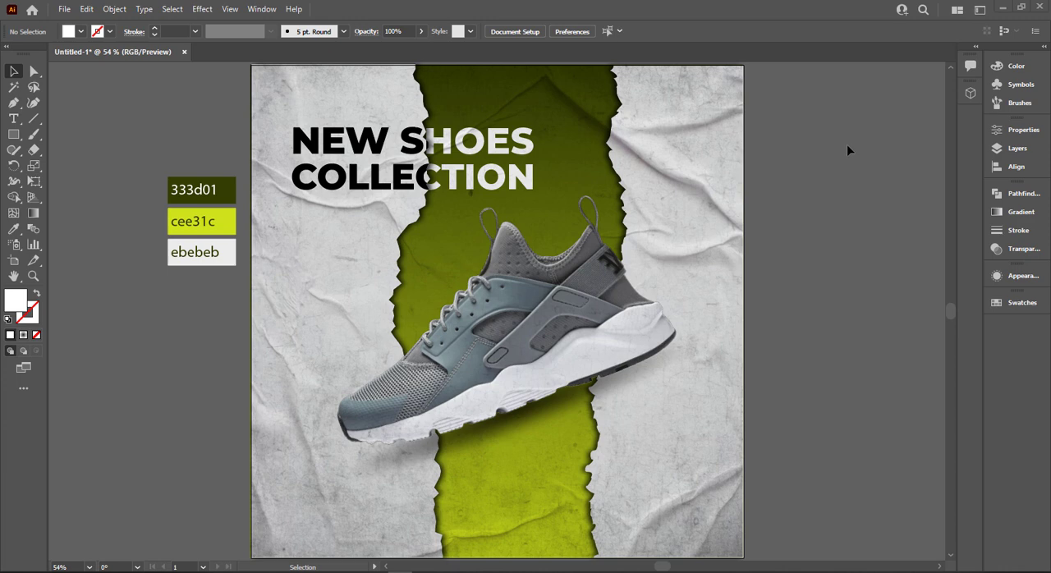
scroll(814, 180, down, 3)
drag(862, 193, 568, 276)
key(ctrl+v)
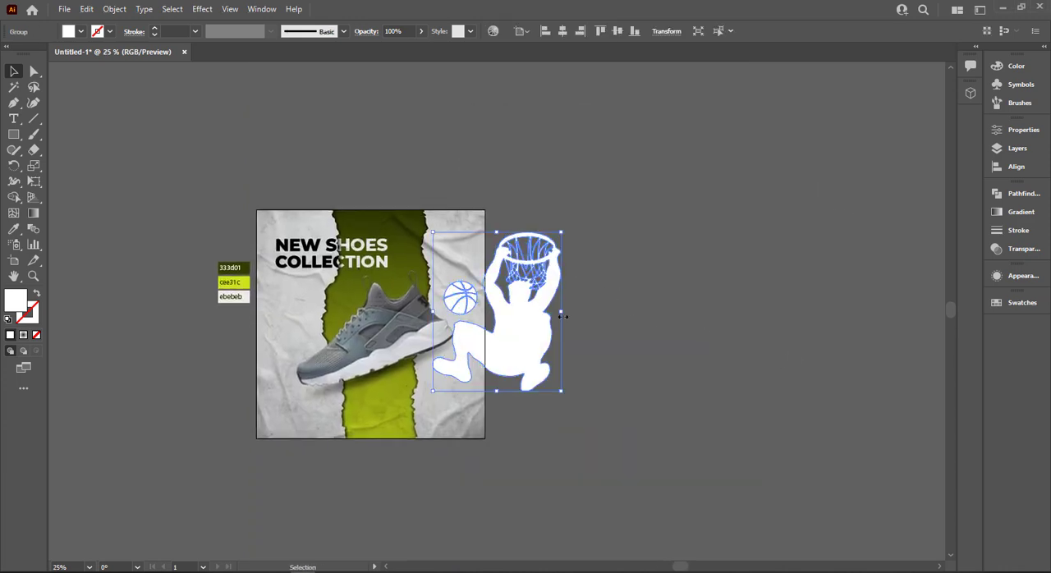
drag(510, 319, 561, 341)
key(ctrl+z)
key(ctrl+z)
Paste the white basketball player silhouette and position it over the shoe and the green strip.
key(ctrl+v)
scroll(486, 337, up, 2)
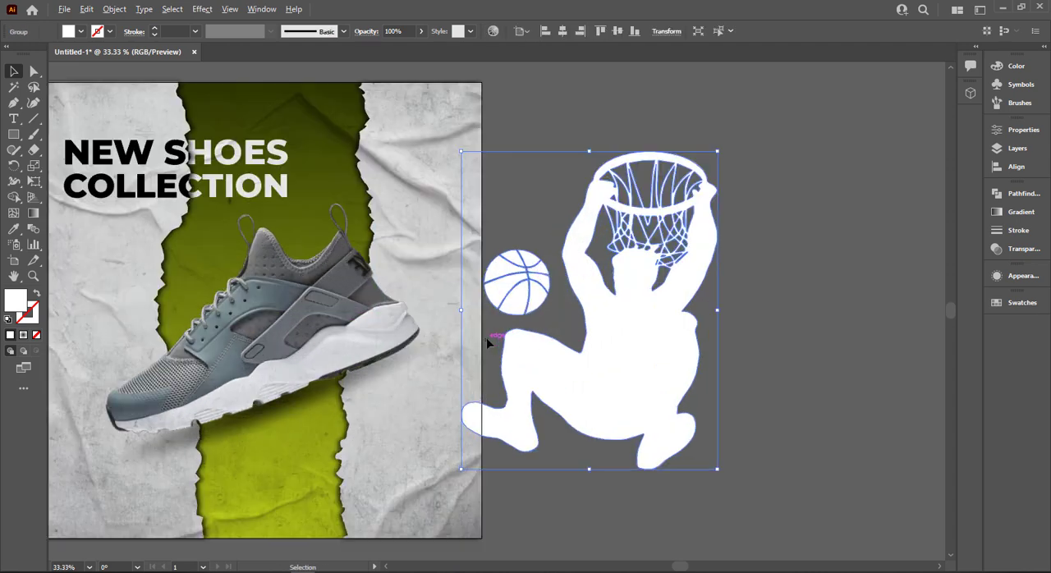
drag(489, 338, 622, 332)
drag(798, 350, 496, 335)
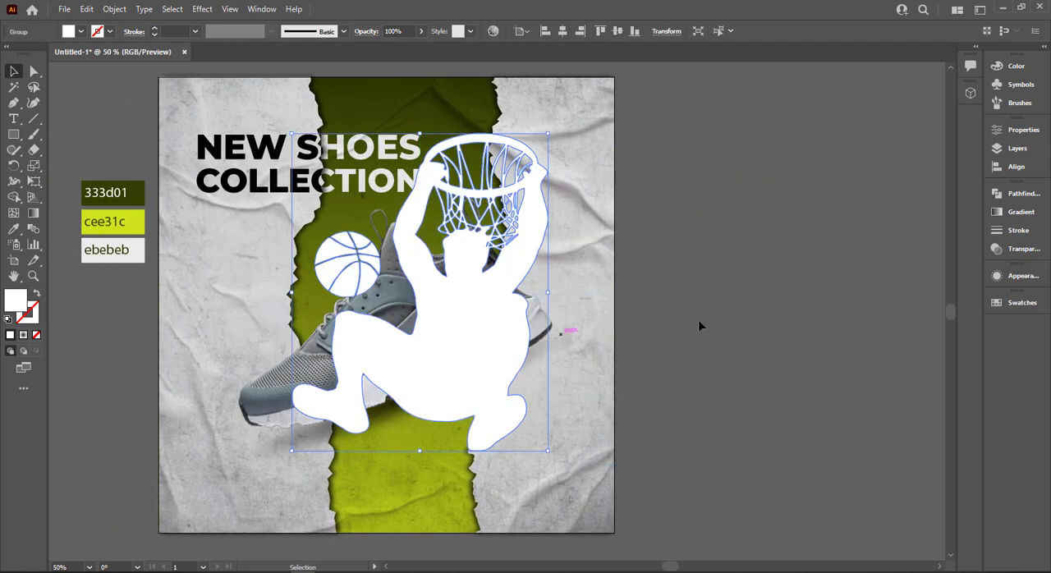
Set the basketball silhouette's blend mode to Overlay and send it behind the shoe.
click(1018, 249)
click(863, 208)
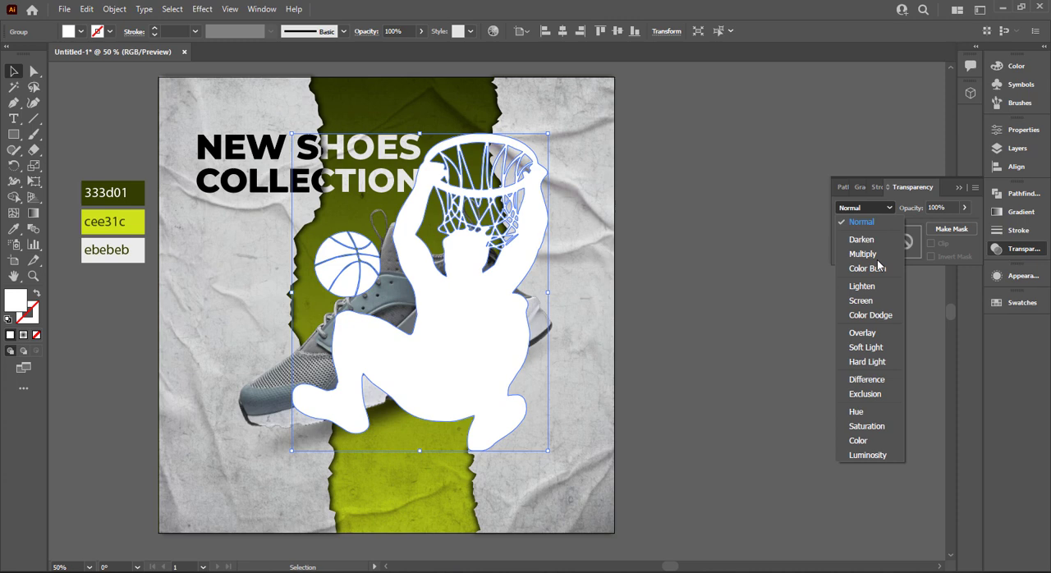
click(861, 333)
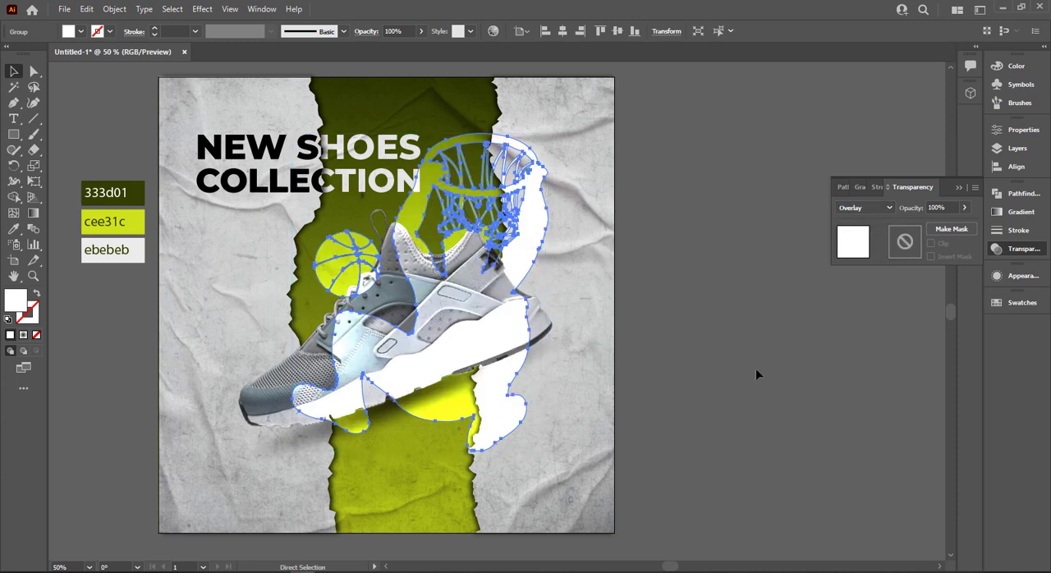
key(a)
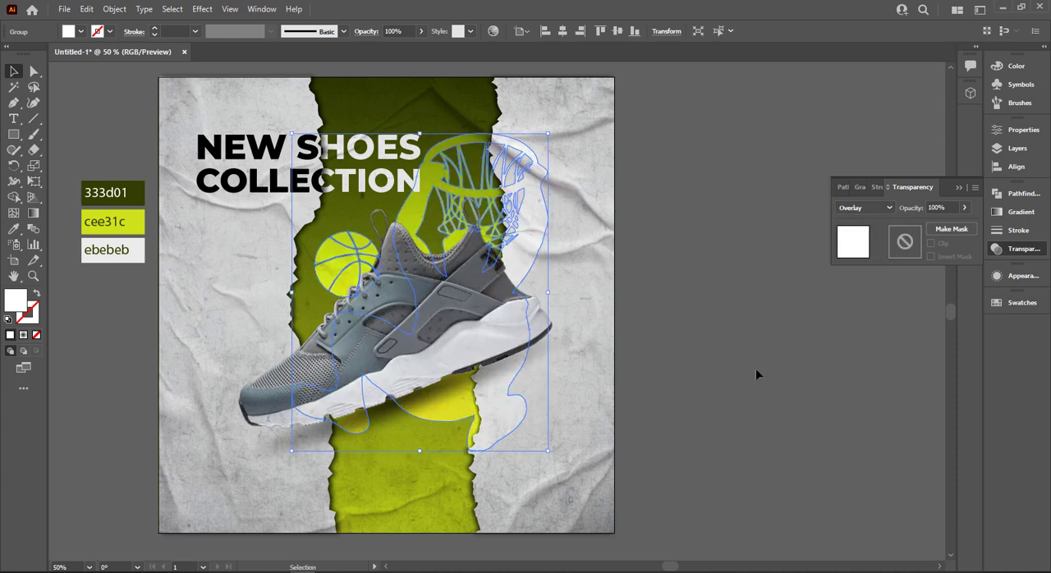
Move the basketball silhouette slightly right and down so the ball tucks in behind the shoe laces.
click(762, 366)
key(v)
click(483, 201)
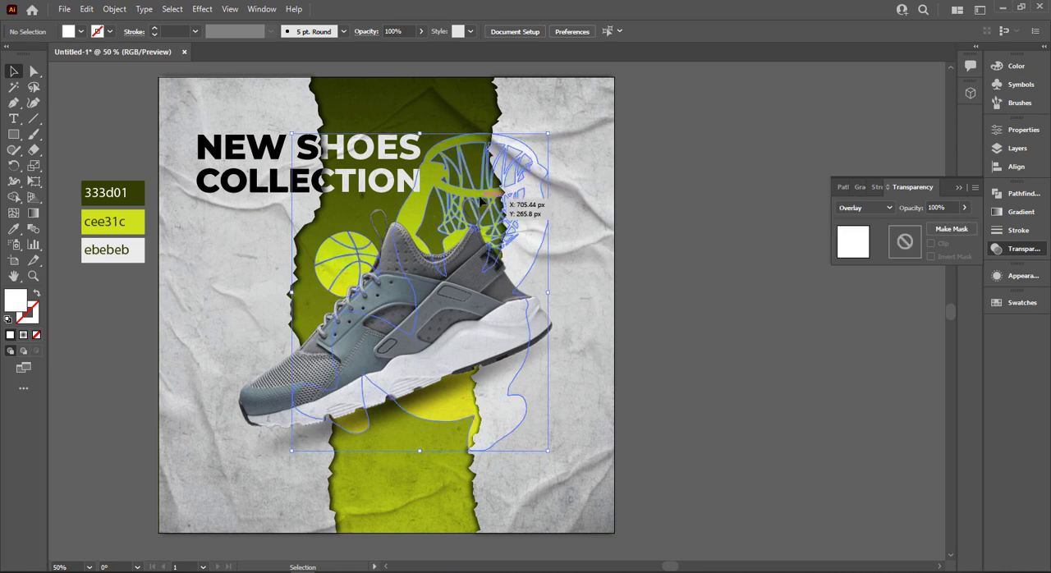
key(a)
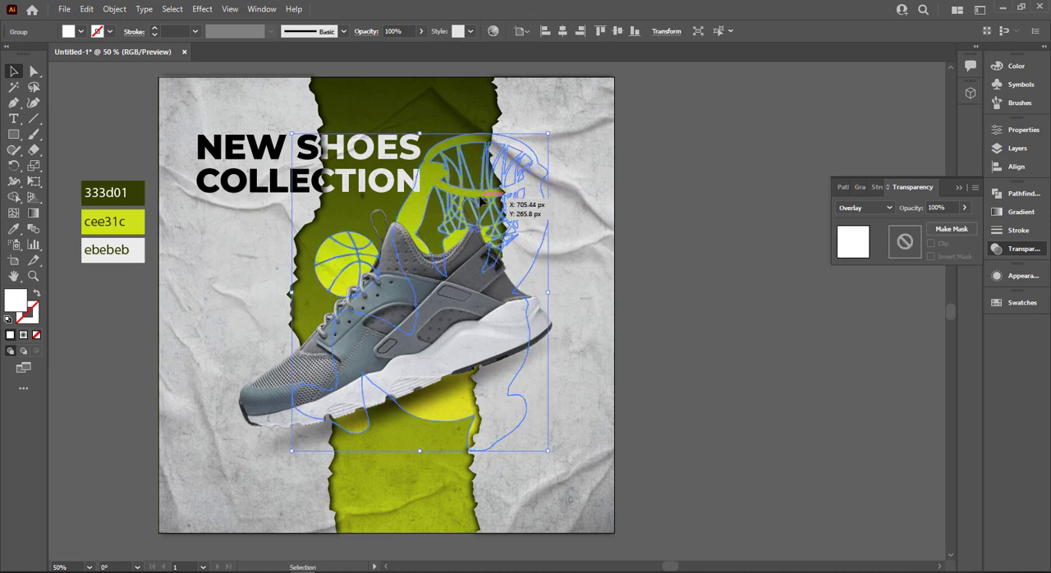
click(657, 234)
key(v)
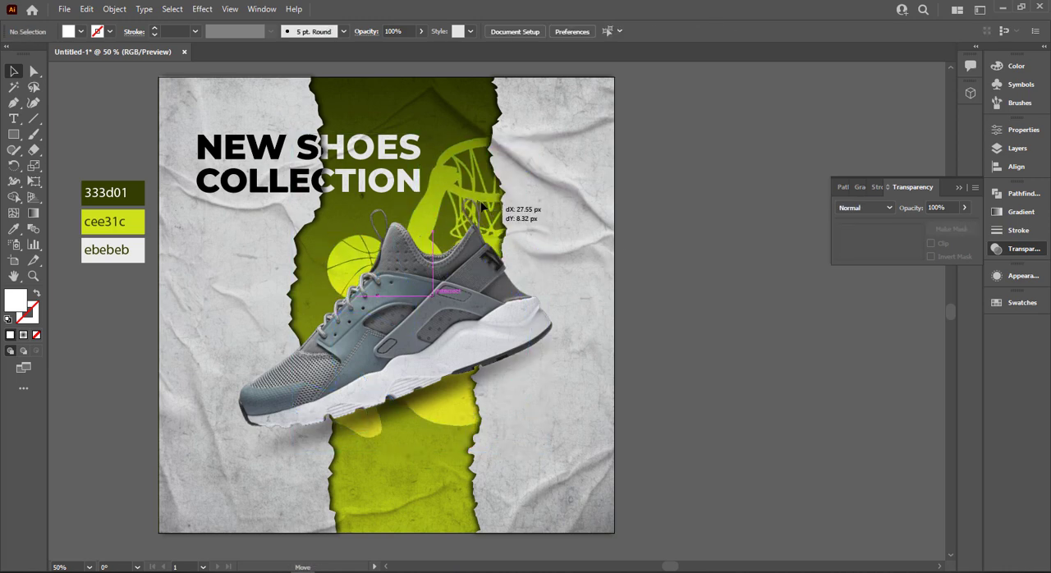
click(490, 214)
click(673, 211)
click(974, 188)
click(958, 191)
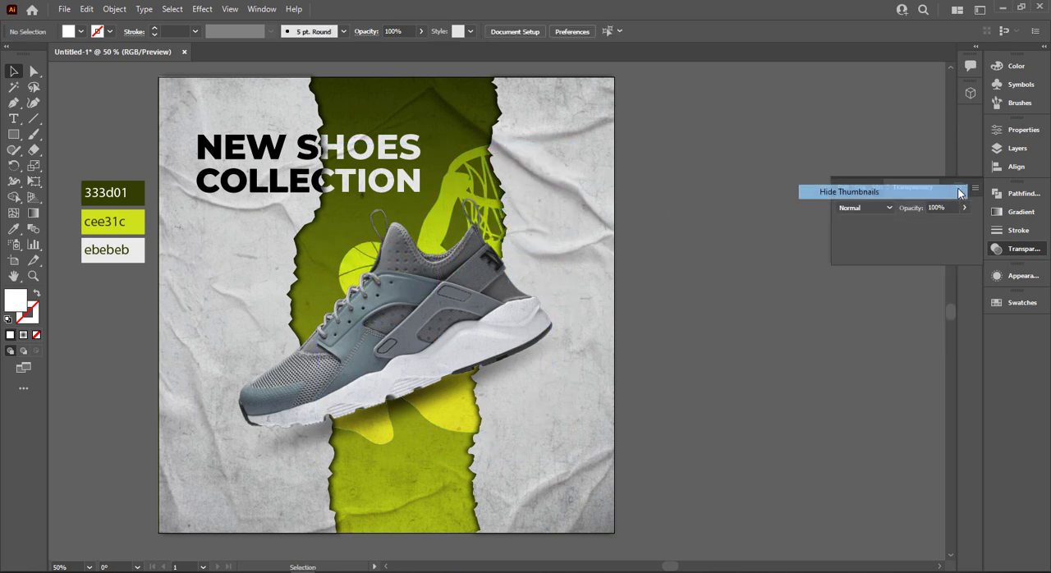
click(959, 188)
key(ctrl+0)
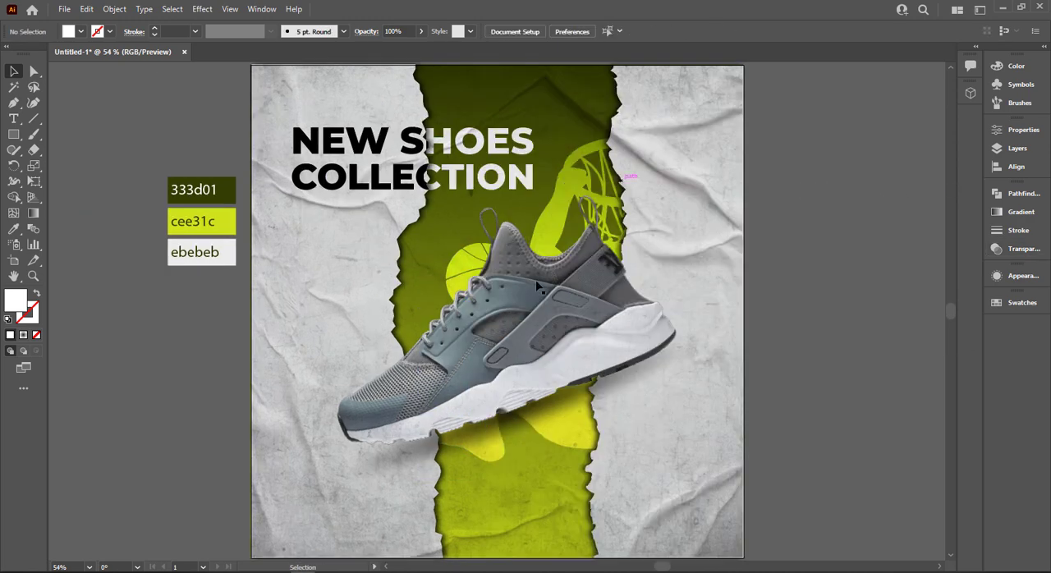
Unlock all locked objects and set the grunge texture image's opacity to 72%.
click(301, 420)
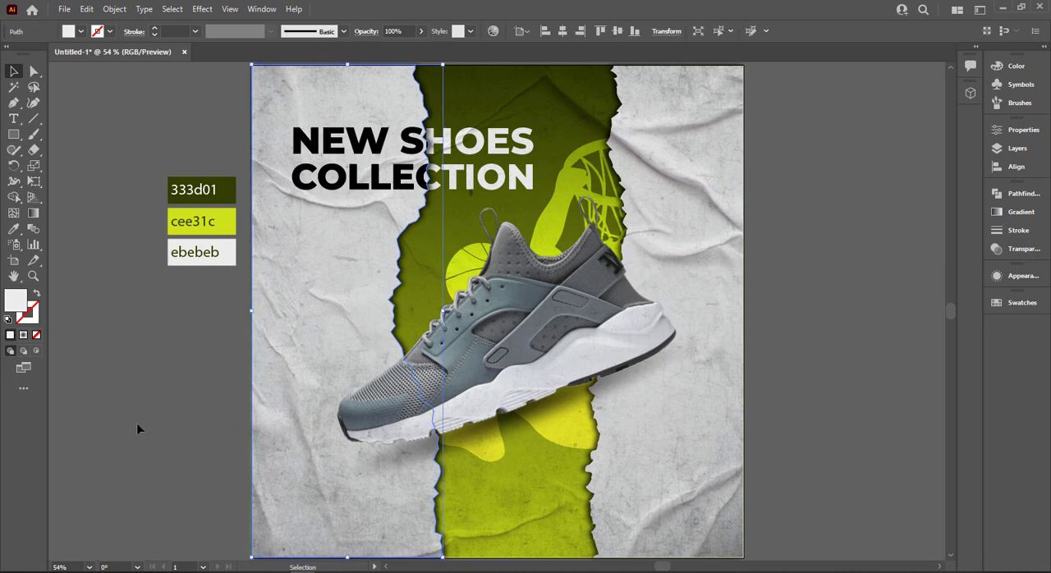
click(137, 424)
key(ctrl+alt+2)
click(138, 423)
click(303, 528)
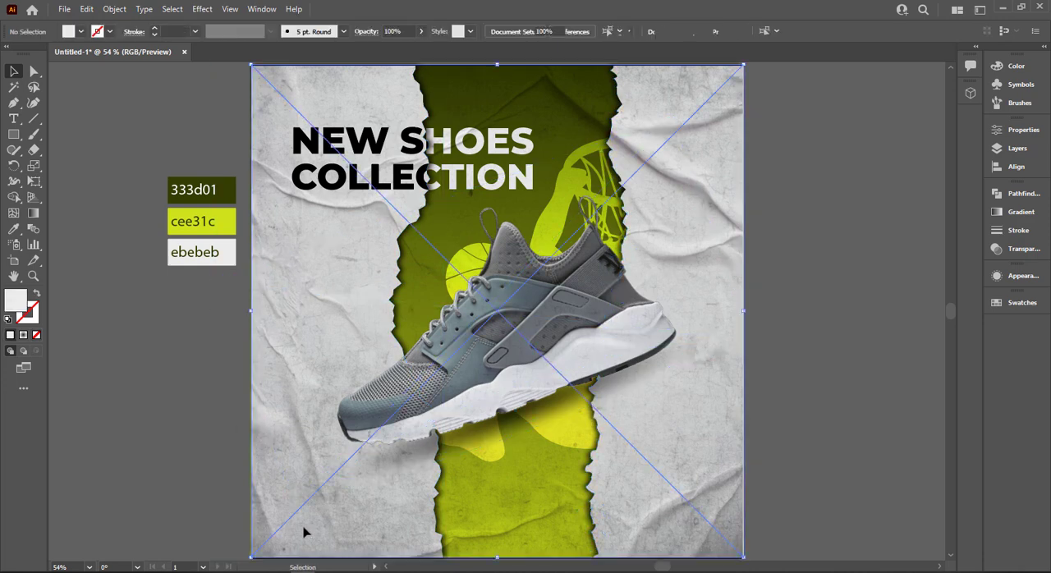
click(1023, 248)
click(964, 209)
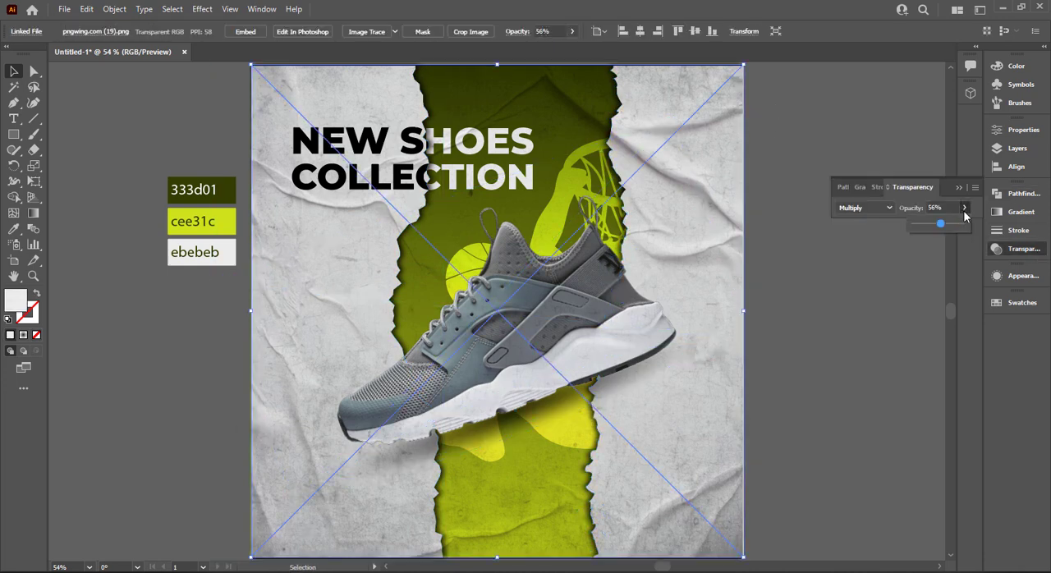
click(948, 224)
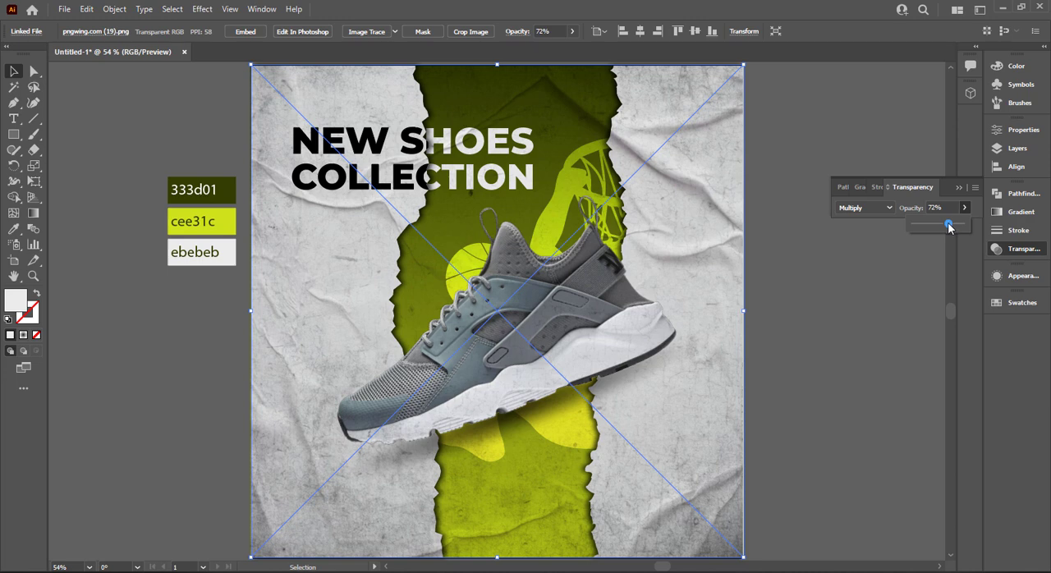
Bring the grunge texture image to the front of the stacking order.
right_click(692, 351)
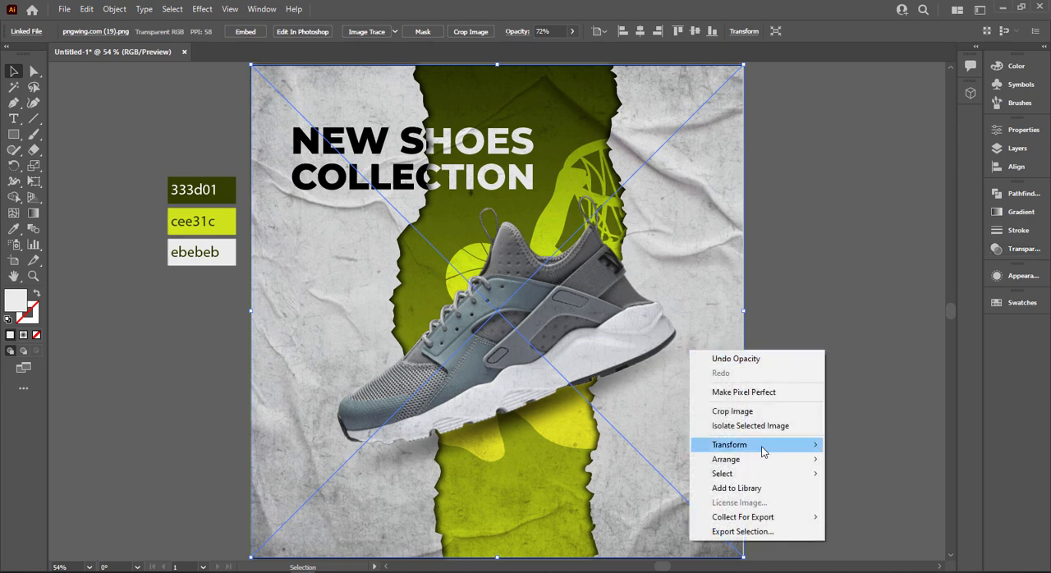
mouse_move(764, 459)
click(854, 461)
click(848, 273)
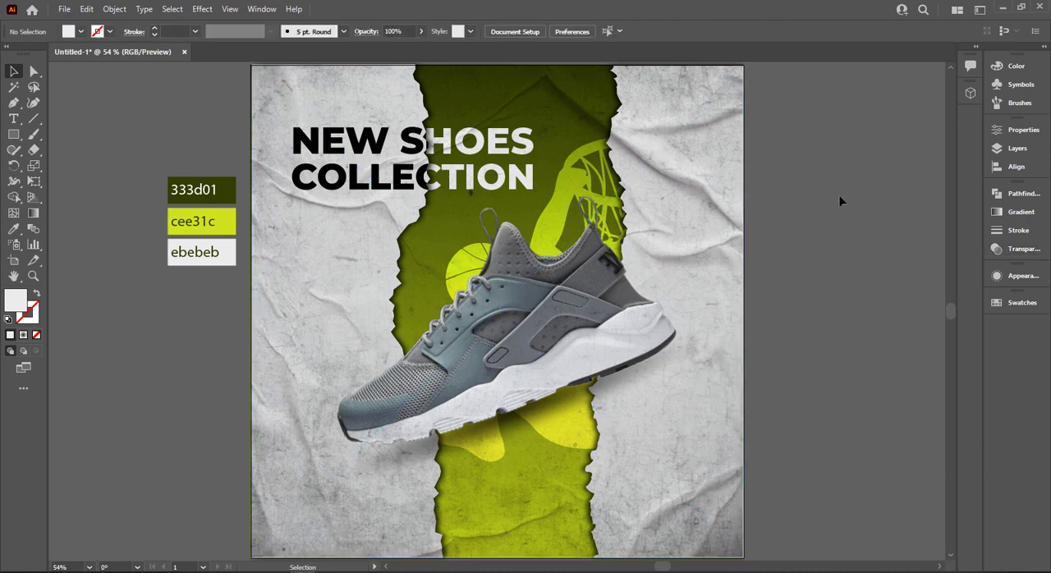
Add the text "FOR DELEVERY" in Montserrat ExtraBold, shrink it to about 24 pt and place it in the poster's lower-left corner.
click(13, 119)
click(104, 330)
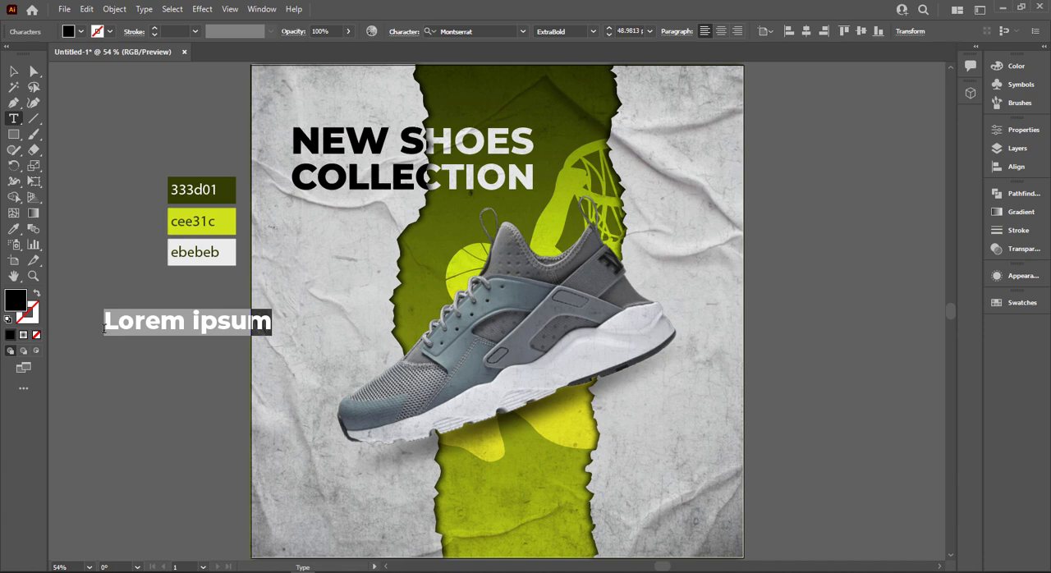
text(Fo)
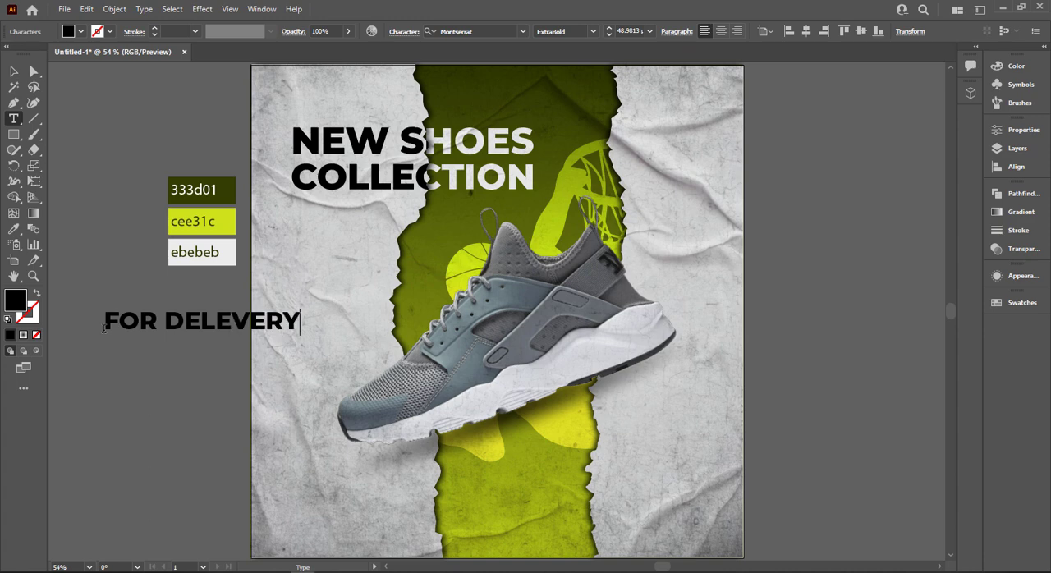
click(16, 74)
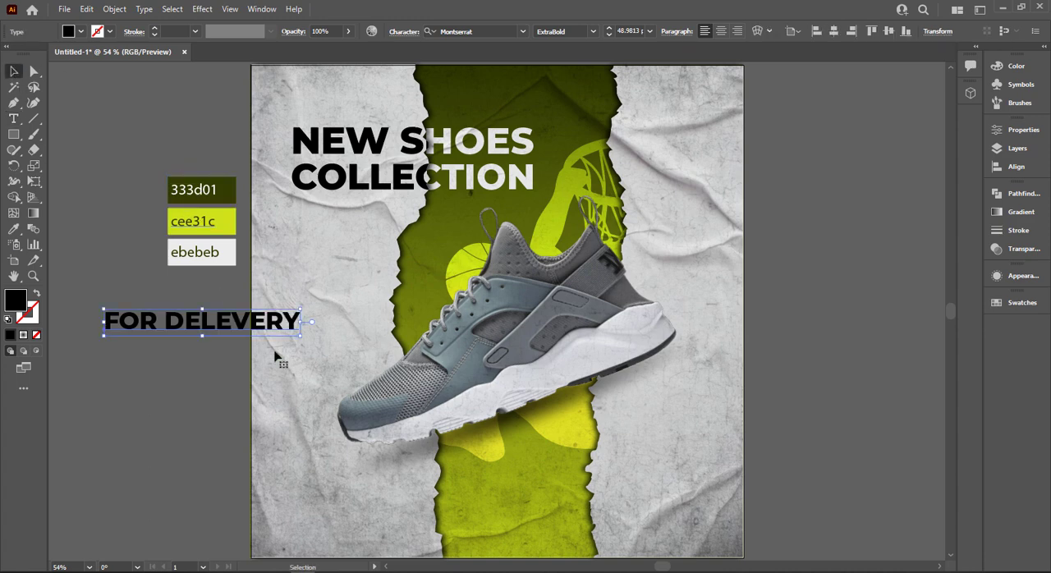
drag(279, 336, 372, 526)
click(227, 506)
Duplicate the "FOR DELEVERY" line directly below itself and replace the copy's text with the contact phone number.
scroll(183, 452, down, 4)
scroll(273, 456, up, 4)
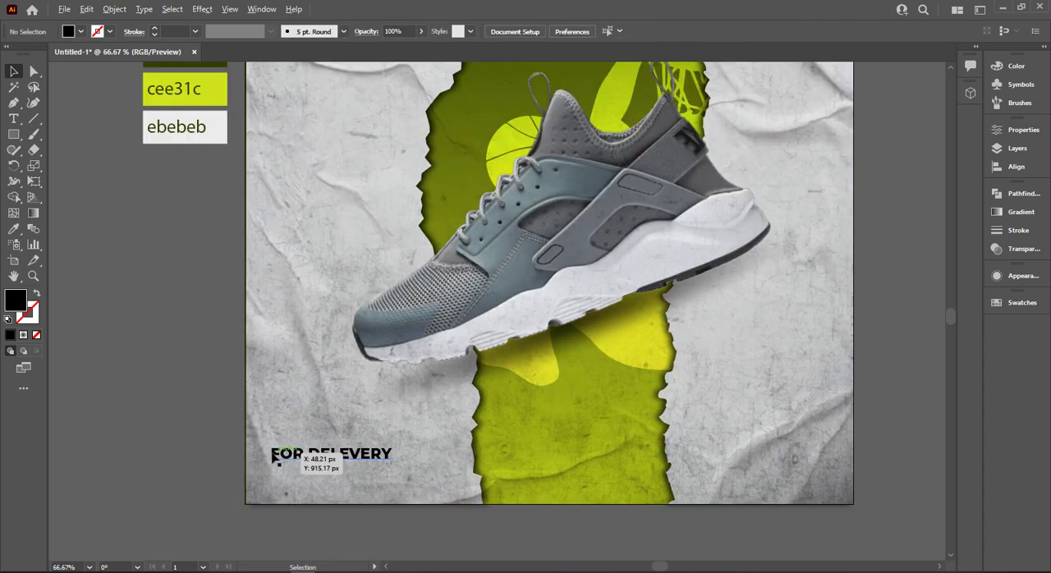
scroll(332, 460, down, 3)
alt+drag(343, 435, 345, 482)
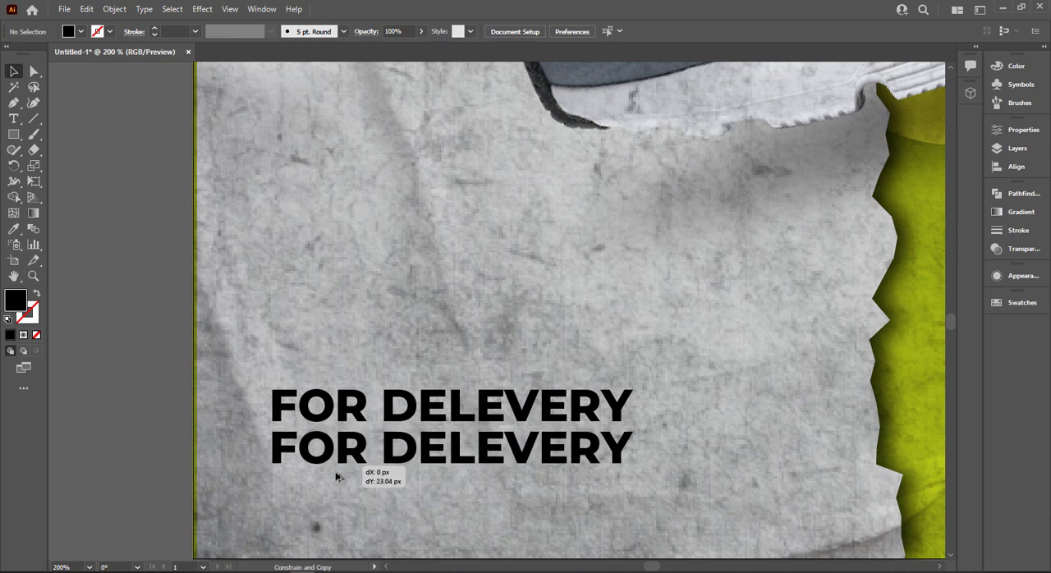
key(t)
triple_click(339, 467)
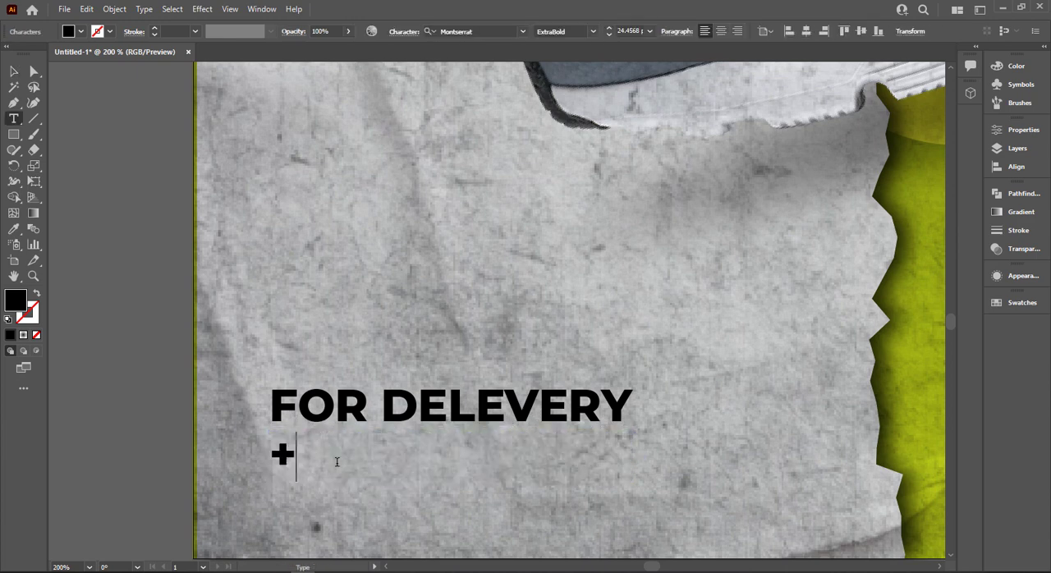
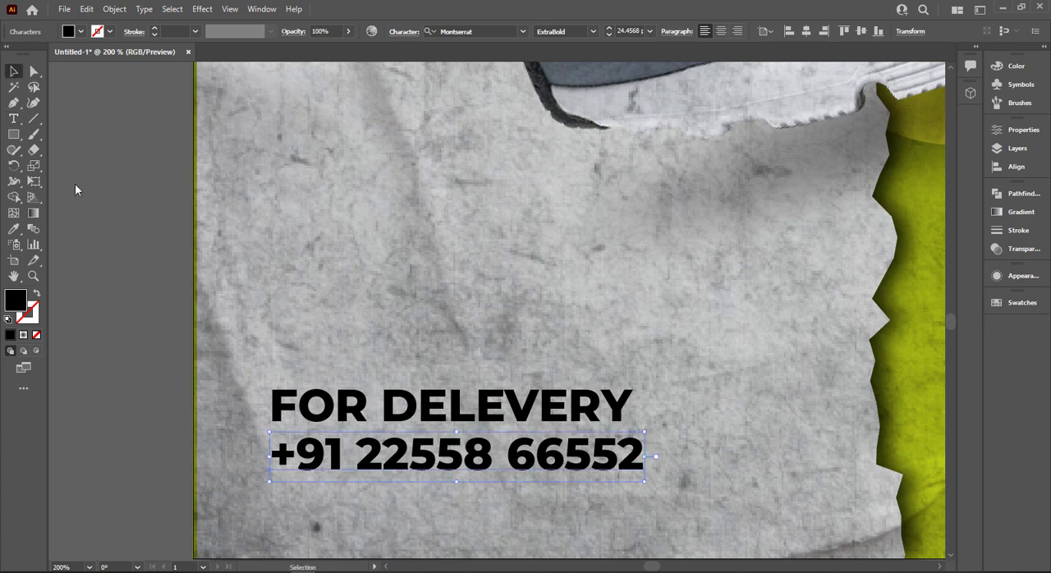
key(Escape)
Enlarge the phone number line to about 34 pt.
drag(647, 480, 790, 488)
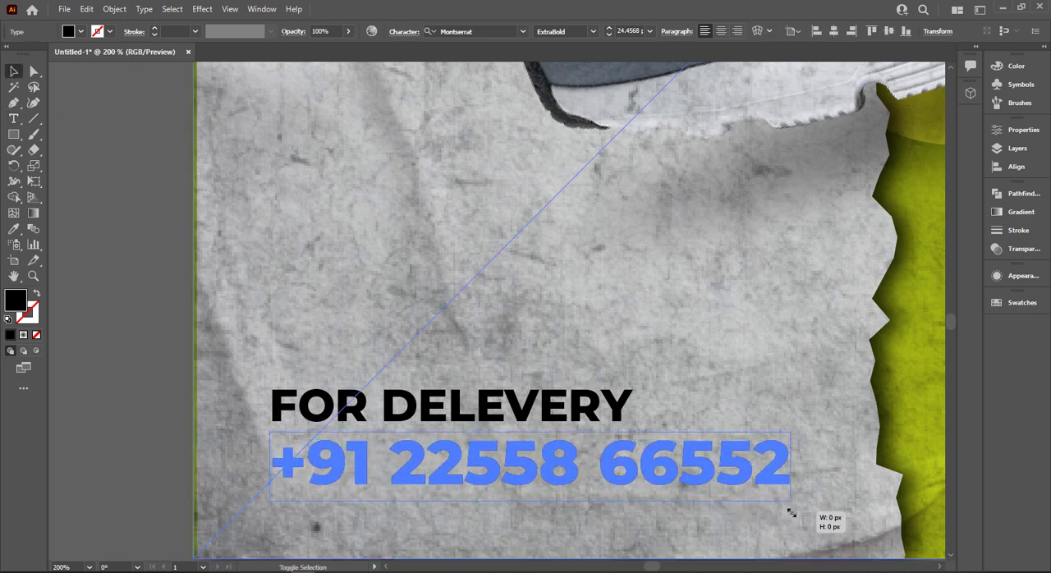
click(220, 465)
key(ctrl+0)
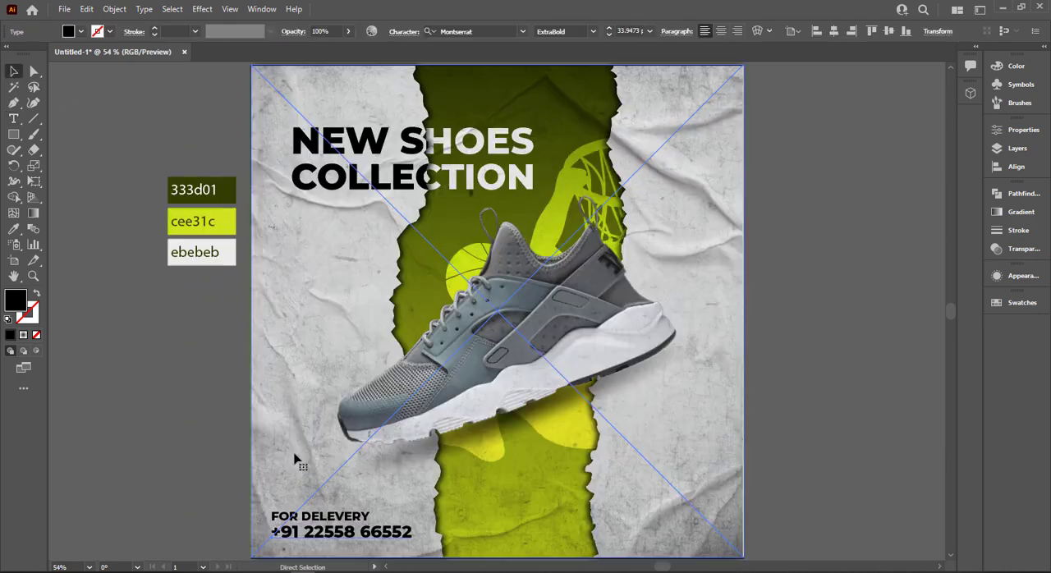
Fill the phone number text with the bright green of the cee31c swatch.
key(i)
click(232, 230)
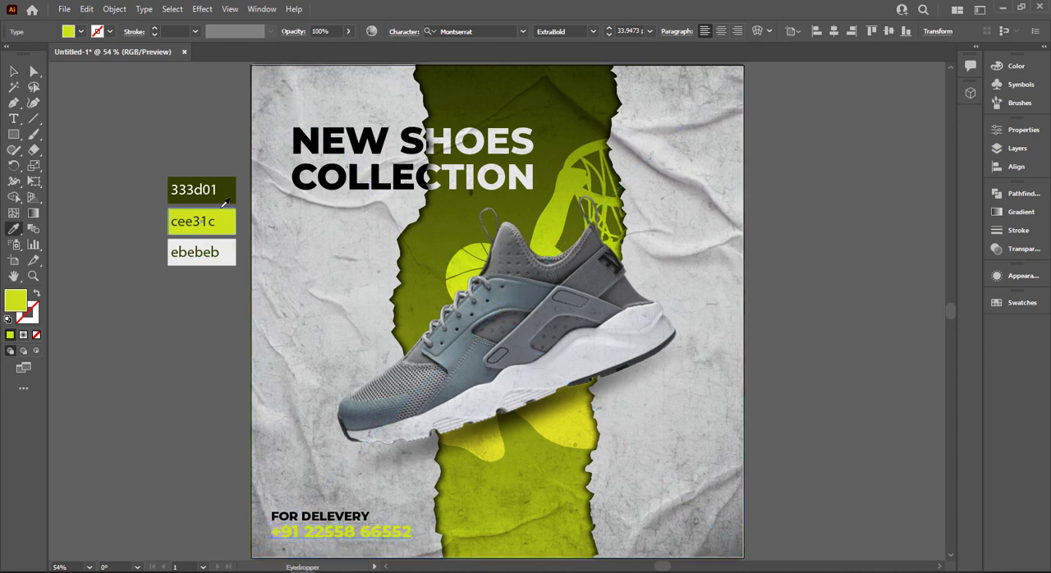
click(13, 71)
drag(344, 531, 350, 518)
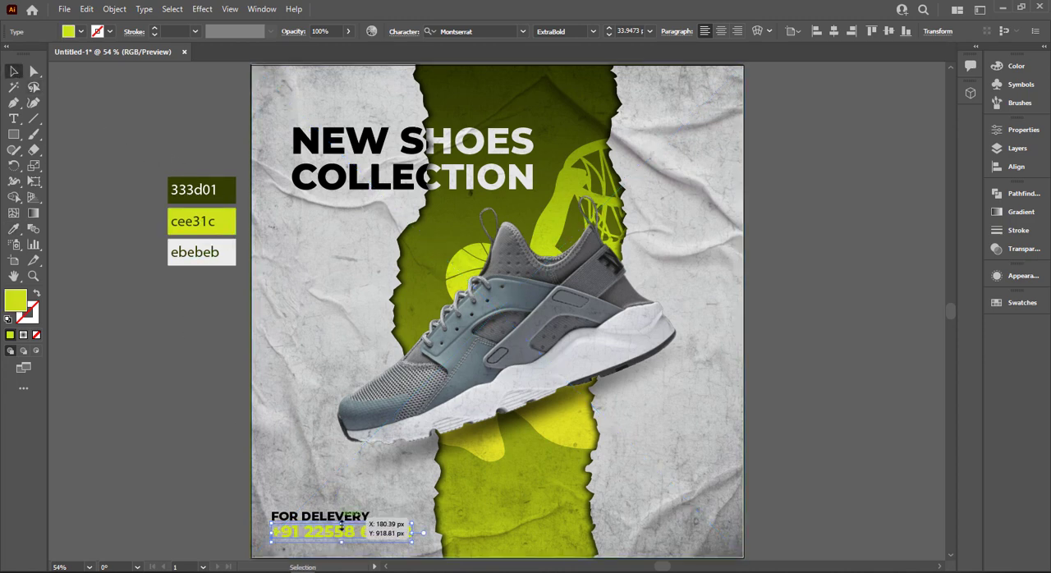
click(350, 517)
click(247, 494)
Fill the phone number text with the dark green sampled from the 333d01 swatch.
click(345, 533)
key(i)
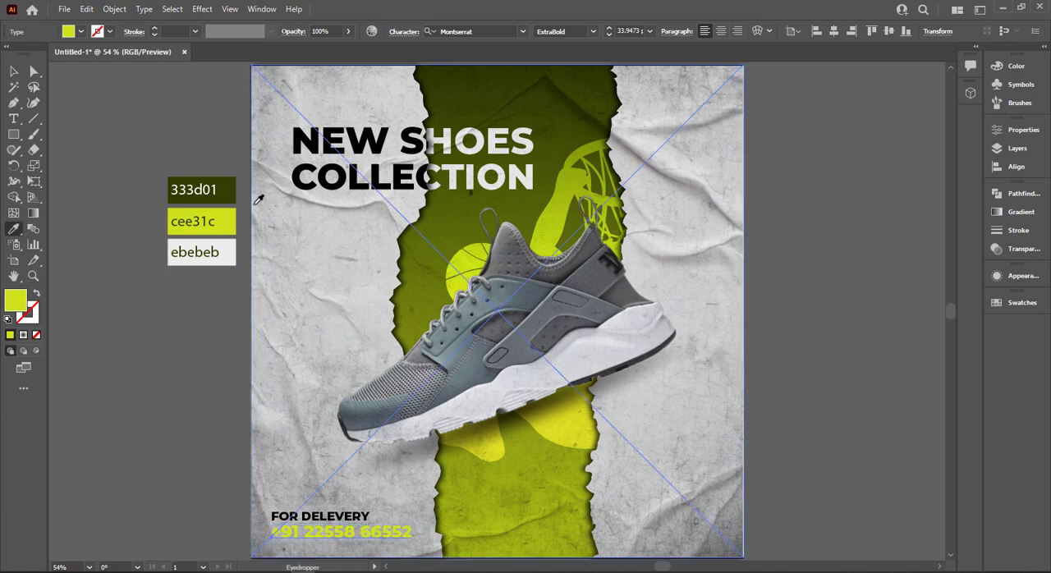
click(228, 190)
key(v)
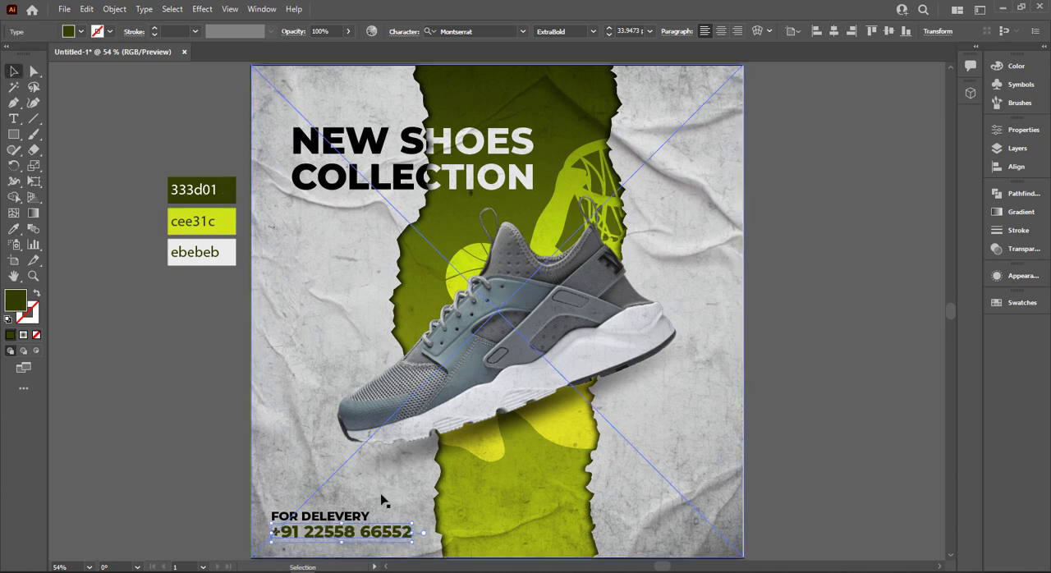
Fill the "FOR DELEVERY" text with the bright green sampled from the cee31c swatch.
click(364, 514)
key(i)
key(v)
click(69, 32)
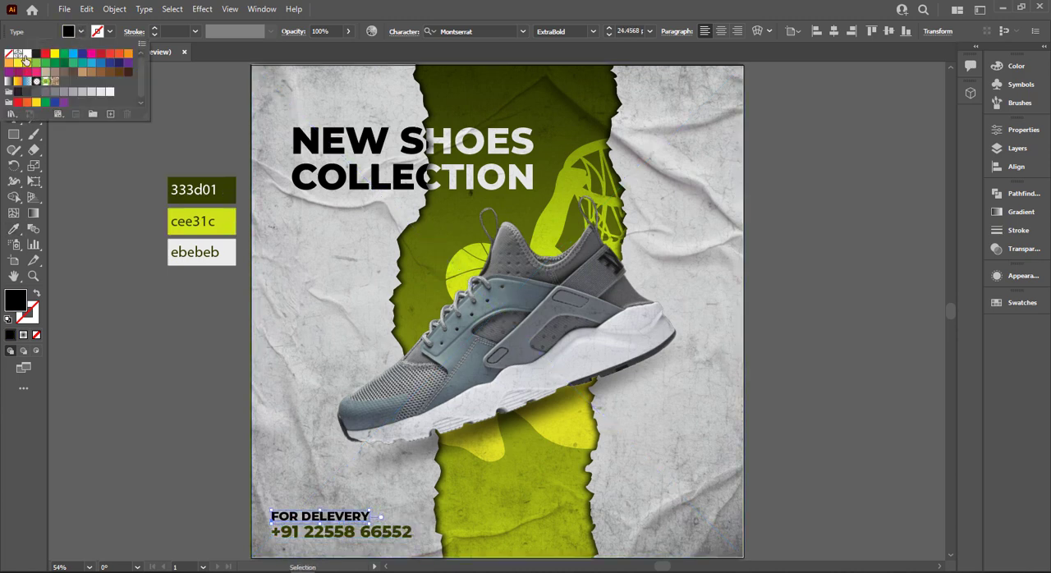
click(25, 56)
key(i)
click(204, 221)
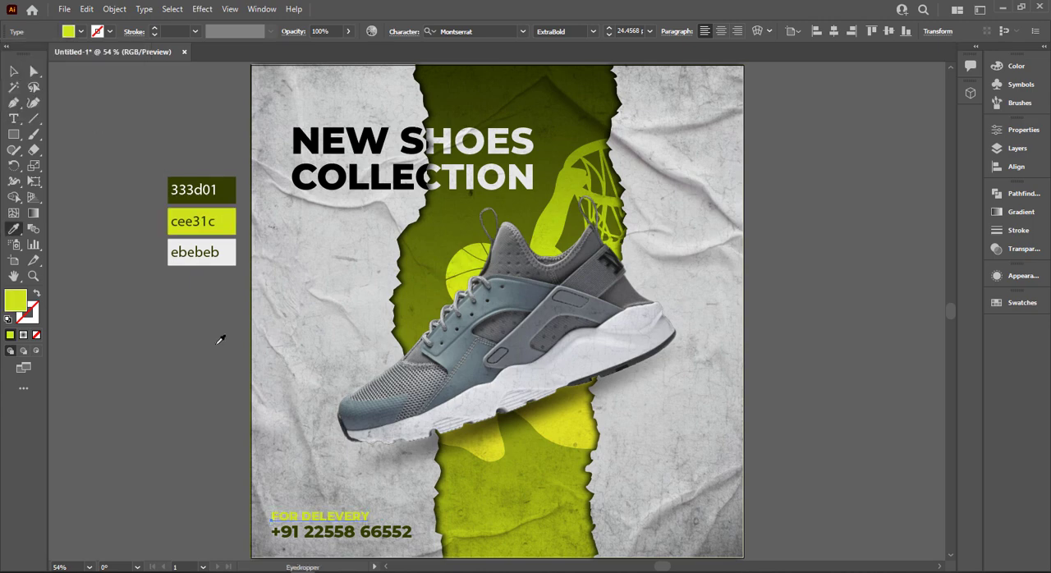
key(v)
click(209, 384)
Copy the "FOR DELEVERY" text to the poster's lower-right corner and change the copy to "ORDER NOW".
scroll(846, 495, up, 1)
scroll(799, 485, down, 1)
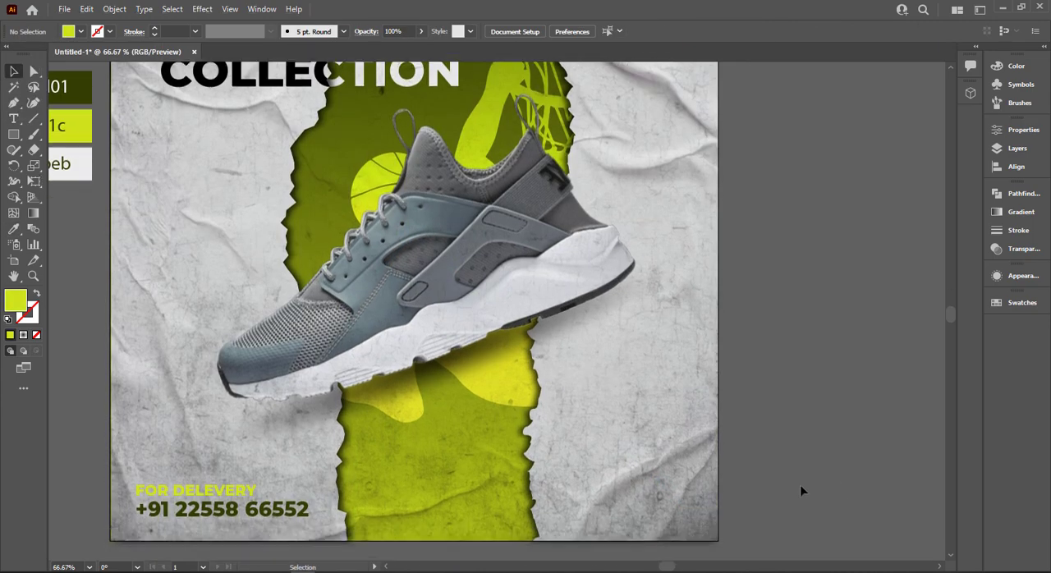
scroll(778, 465, up, 2)
scroll(673, 415, down, 2)
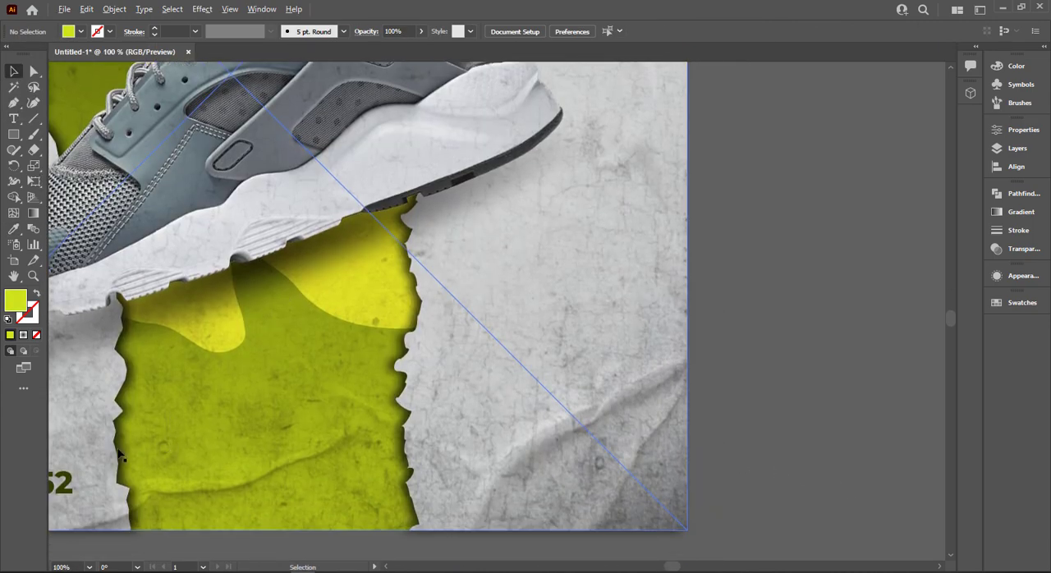
key(space)
drag(120, 456, 236, 440)
click(87, 439)
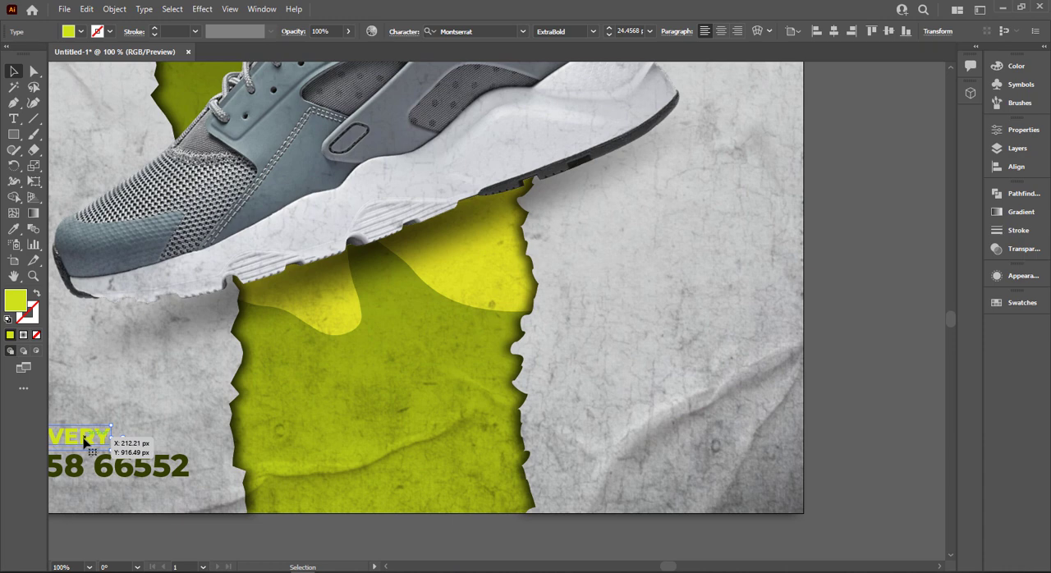
drag(85, 442, 751, 465)
double_click(711, 464)
key(ctrl+a)
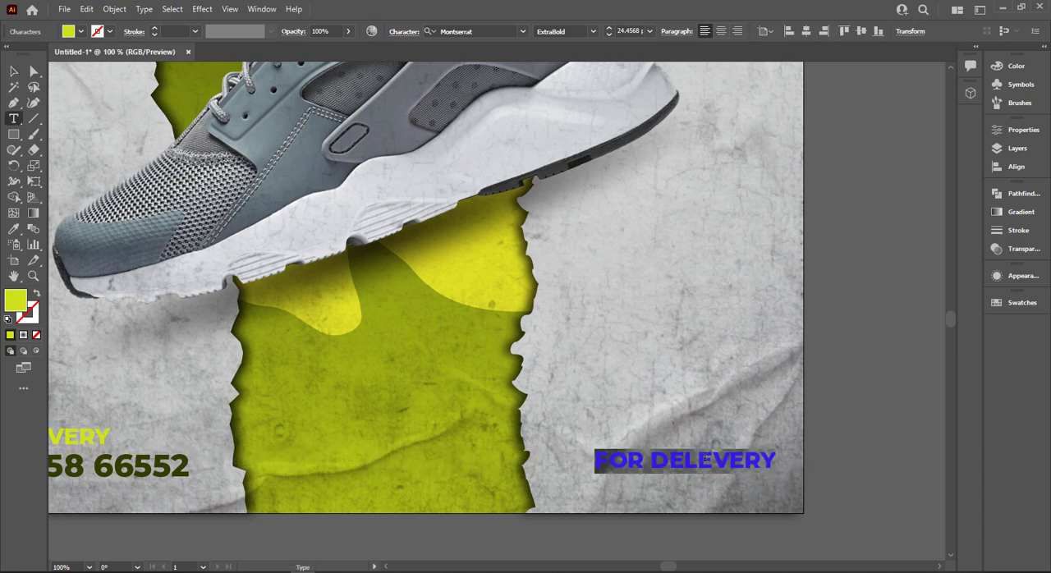
text(ORDER NOW)
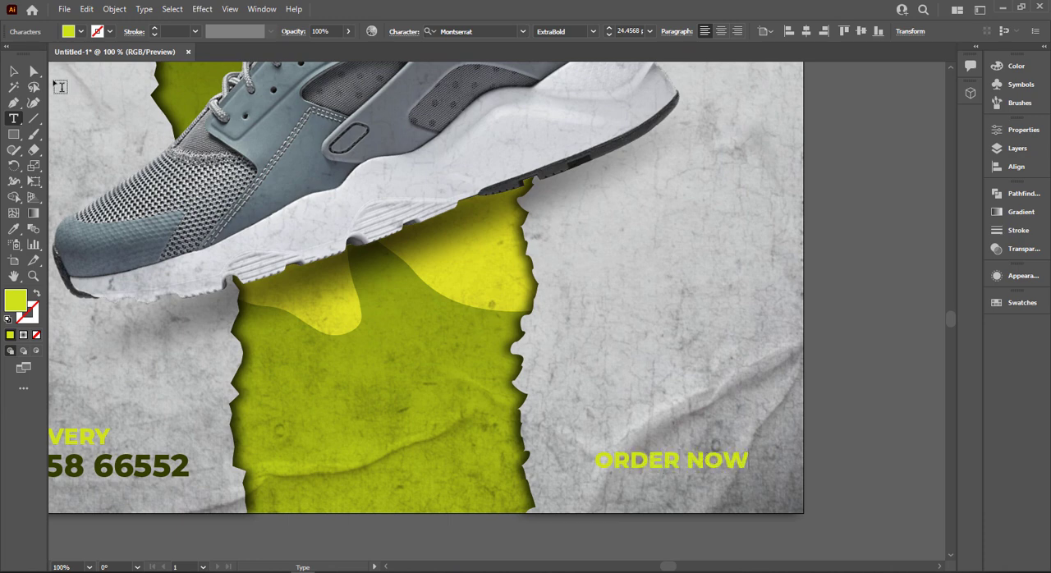
click(15, 72)
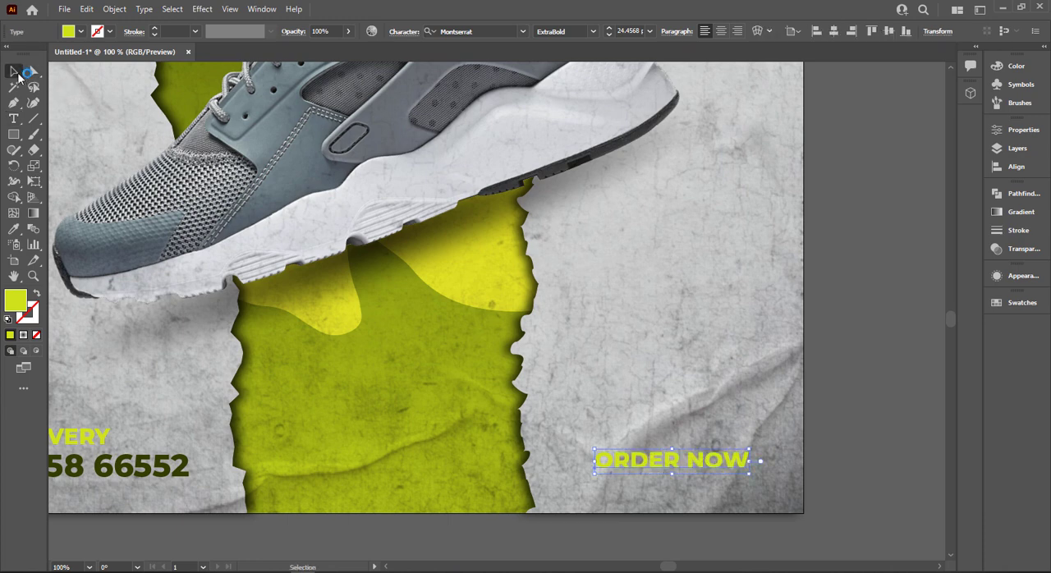
Draw a rectangle around "ORDER NOW", fill it with the dark green 333d01 and place it behind the text.
click(14, 134)
drag(590, 444, 762, 486)
key(ctrl+0)
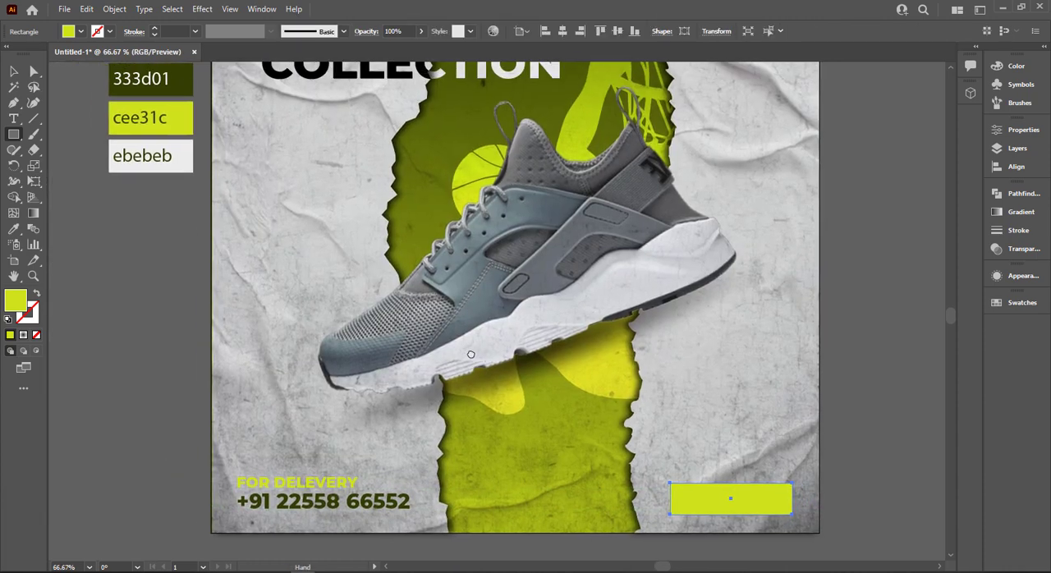
key(i)
click(127, 78)
click(12, 72)
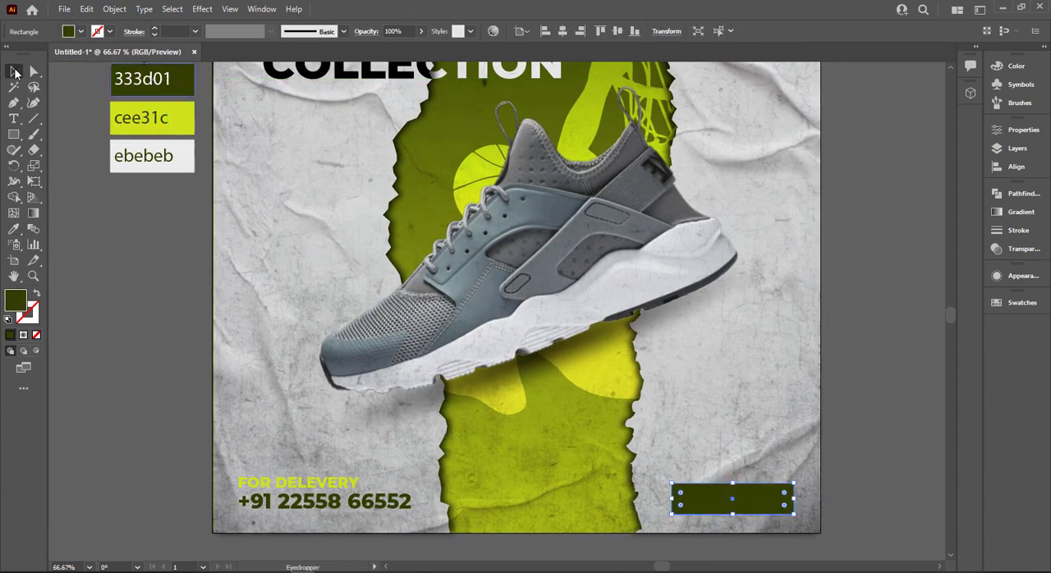
key(ctrl+[)
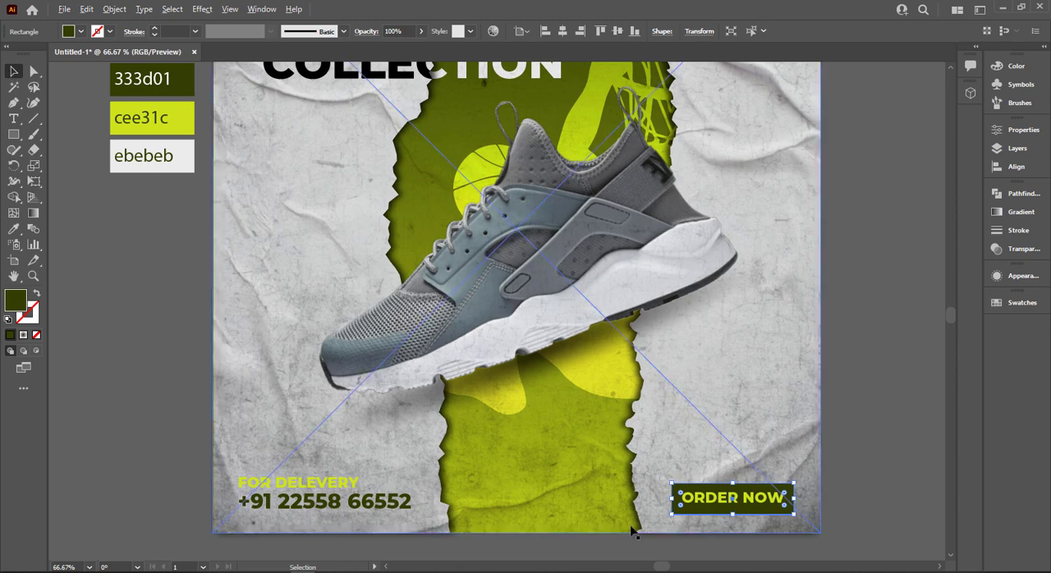
Round the corners of the dark green rectangle behind "ORDER NOW" fully into a pill shape.
scroll(886, 562, down, 2)
scroll(817, 506, up, 4)
scroll(817, 506, down, 3)
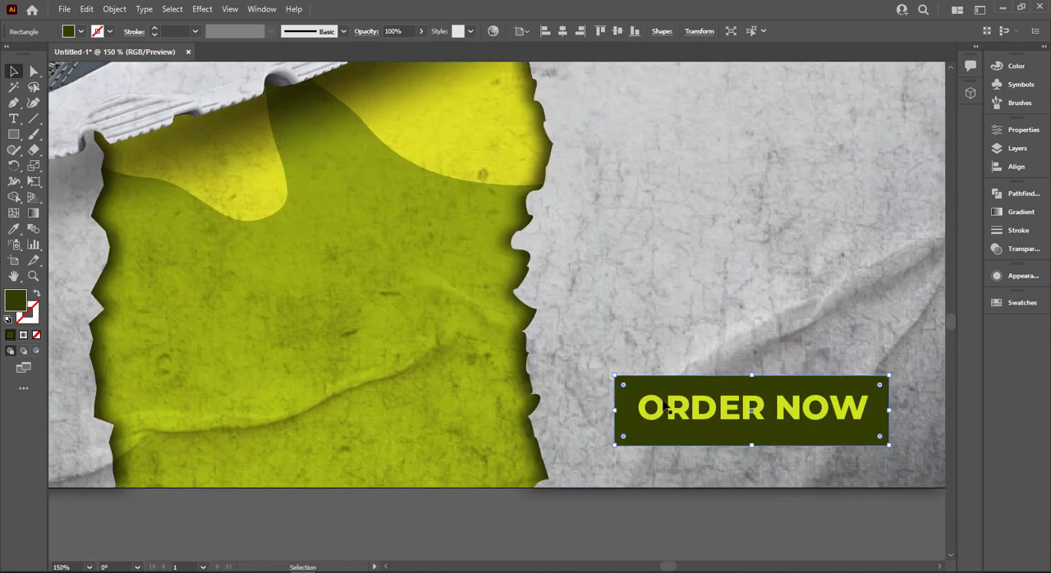
drag(623, 441, 663, 426)
Centre the "ORDER NOW" text horizontally and vertically with its rounded dark green button.
click(784, 417)
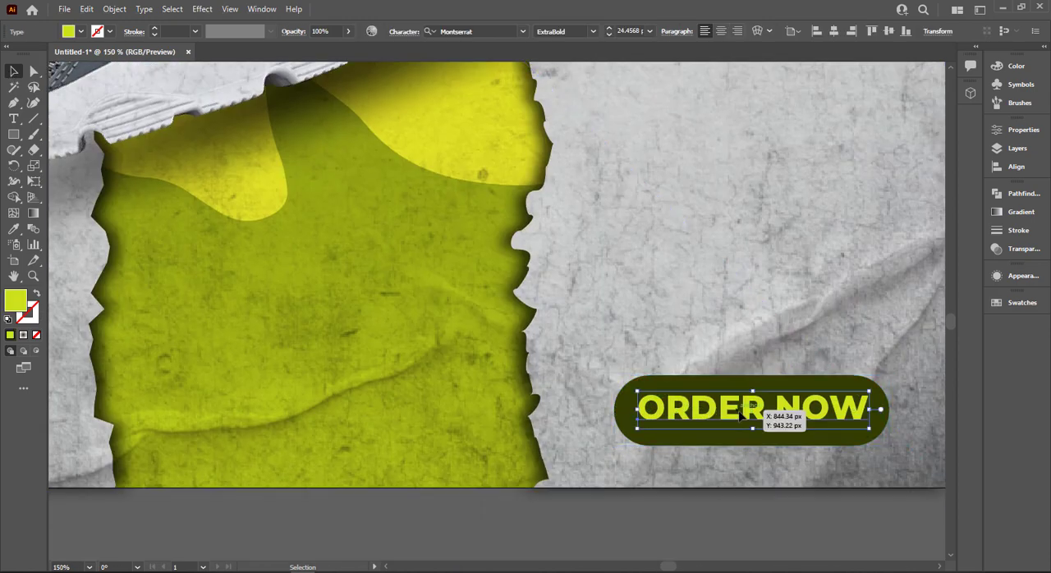
shift+click(774, 388)
click(441, 31)
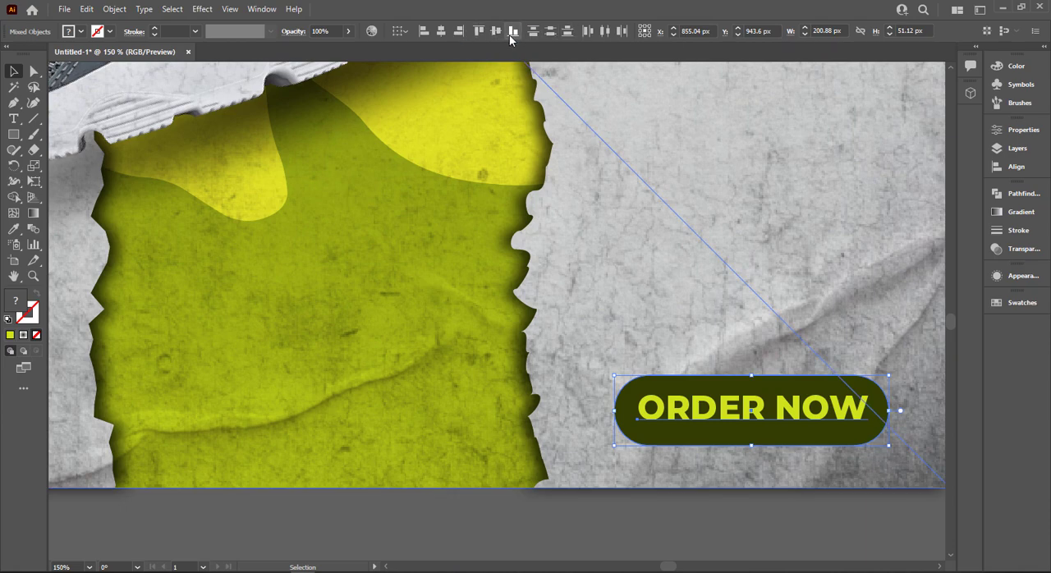
click(496, 32)
scroll(681, 303, down, 2)
scroll(681, 303, up, 1)
click(688, 312)
click(777, 477)
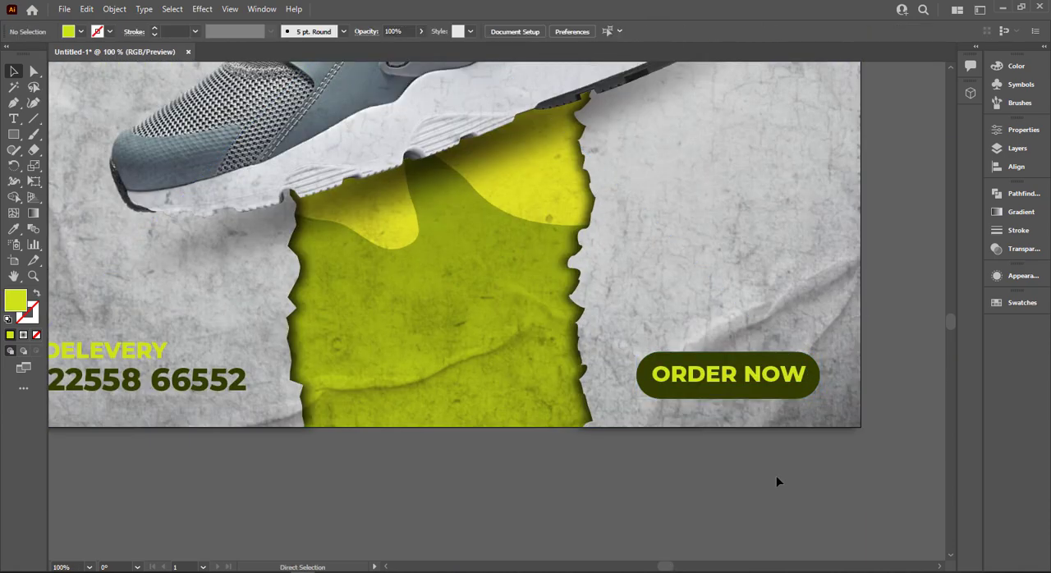
Lock the poster's background artwork and scale the "ORDER NOW" button with its text down slightly.
key(ctrl+0)
drag(758, 446, 659, 477)
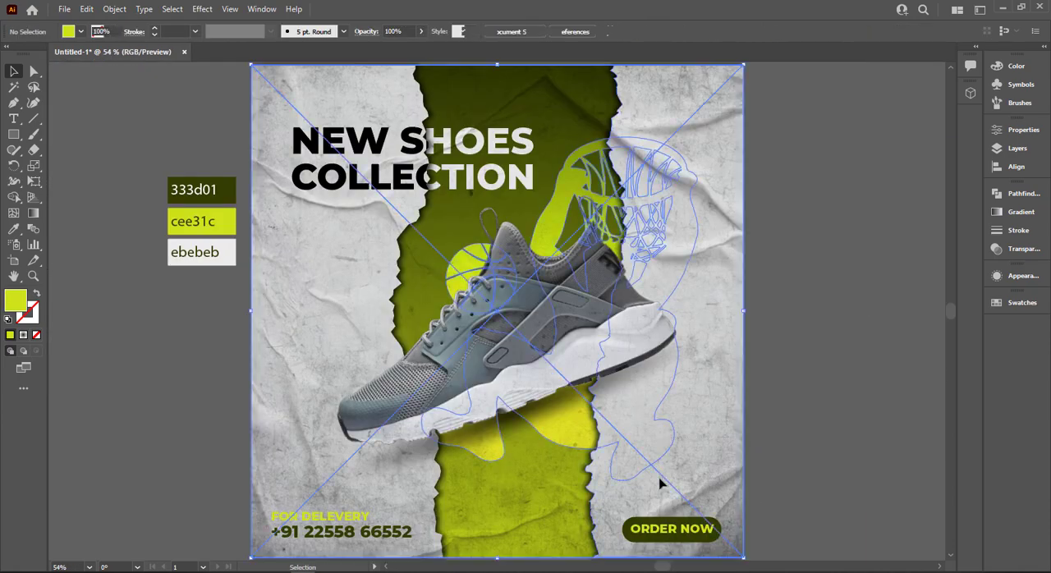
key(ctrl+2)
click(681, 533)
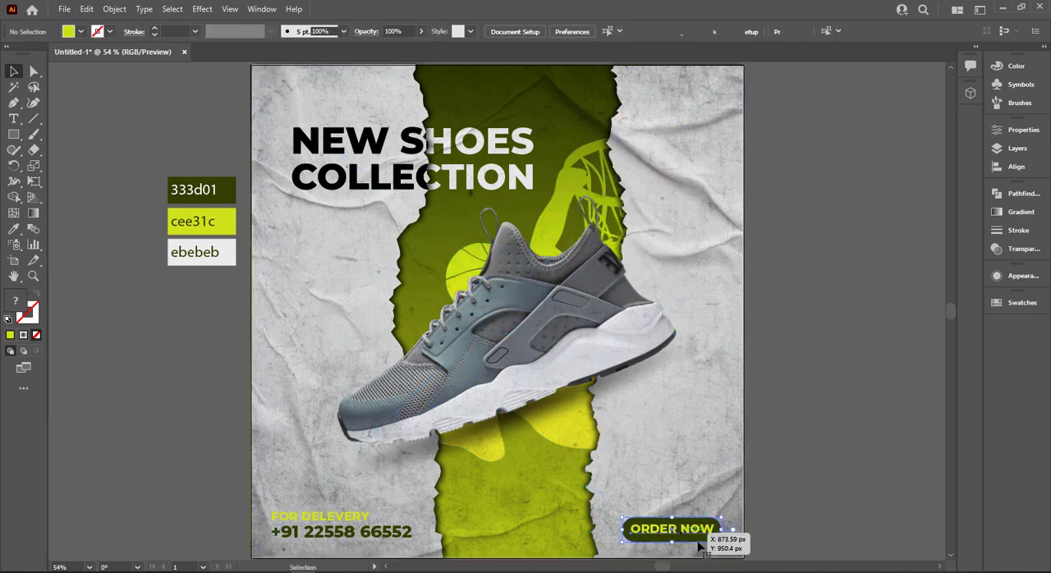
drag(722, 542, 716, 540)
click(736, 523)
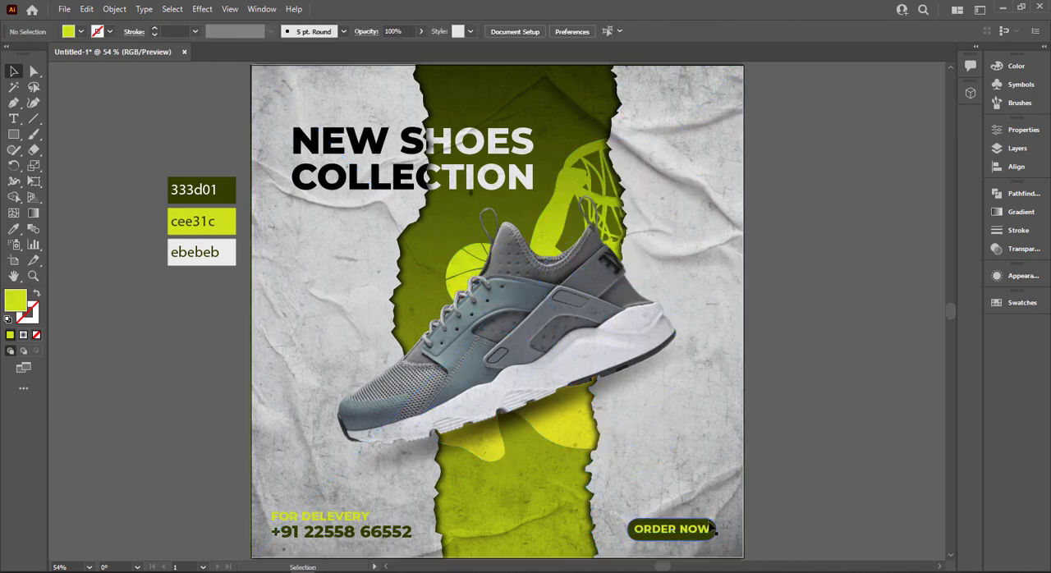
Fill the phone number text with the black swatch.
drag(311, 532, 311, 532)
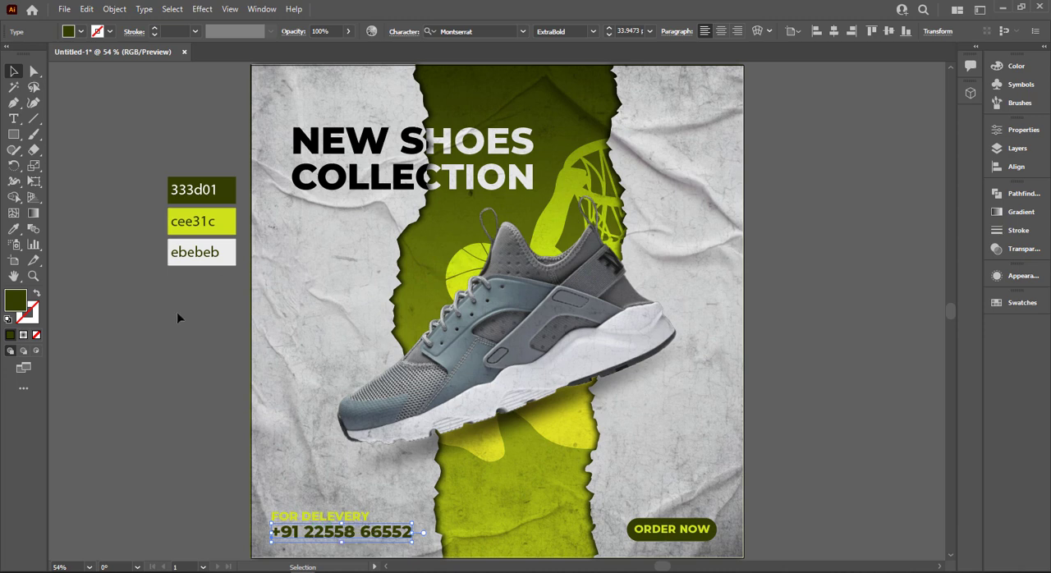
click(67, 32)
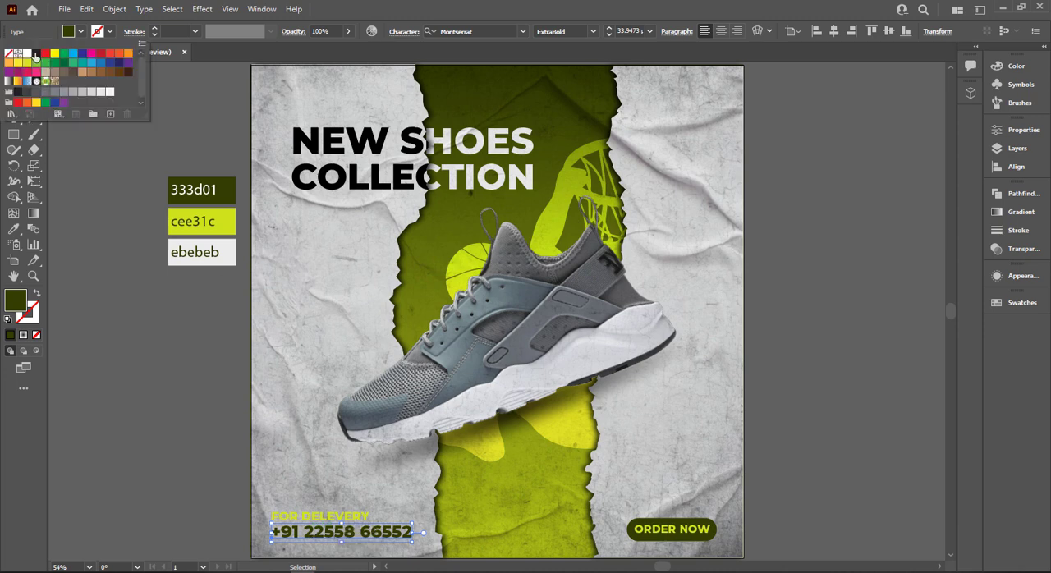
click(36, 55)
click(143, 496)
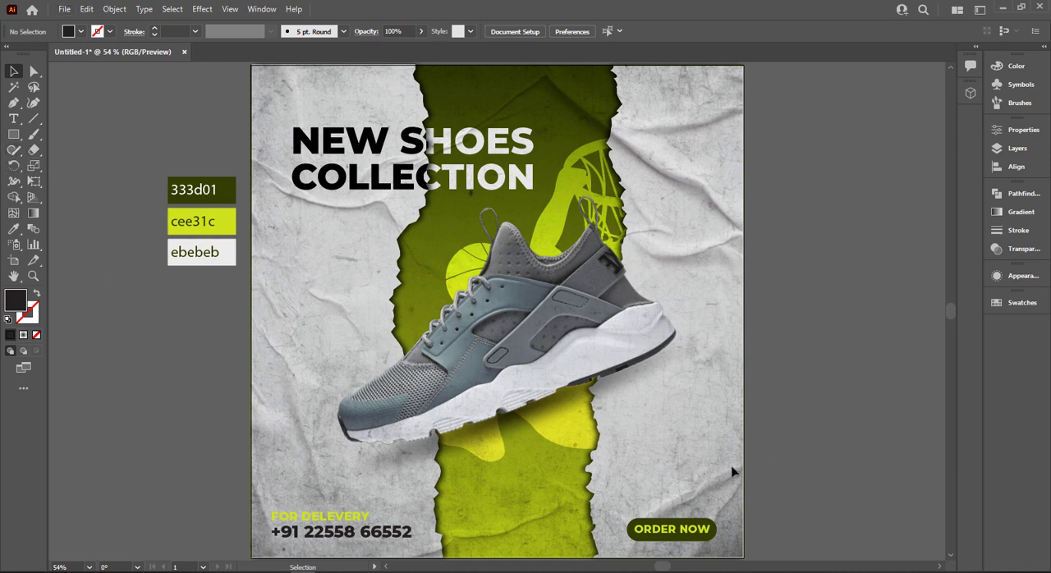
Add the text "SPORTS SHOES" in Montserrat ExtraBold on the empty canvas beside the poster.
drag(783, 402, 697, 365)
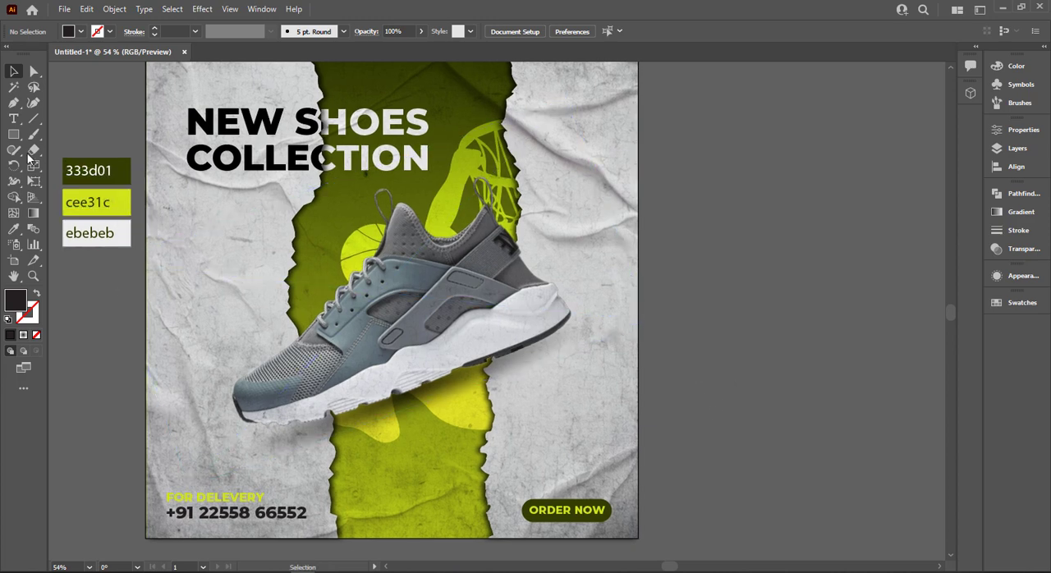
key(t)
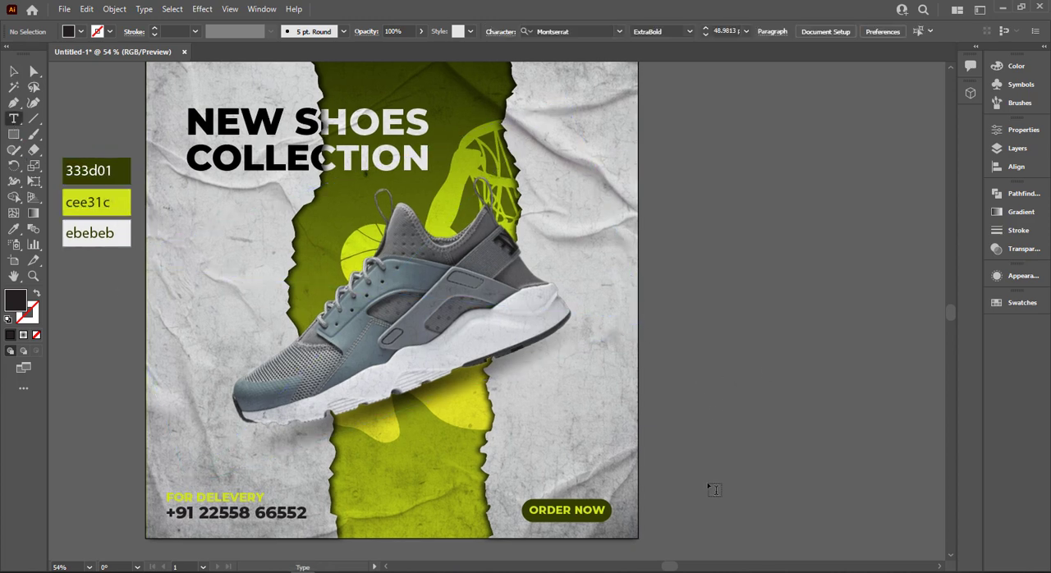
click(689, 408)
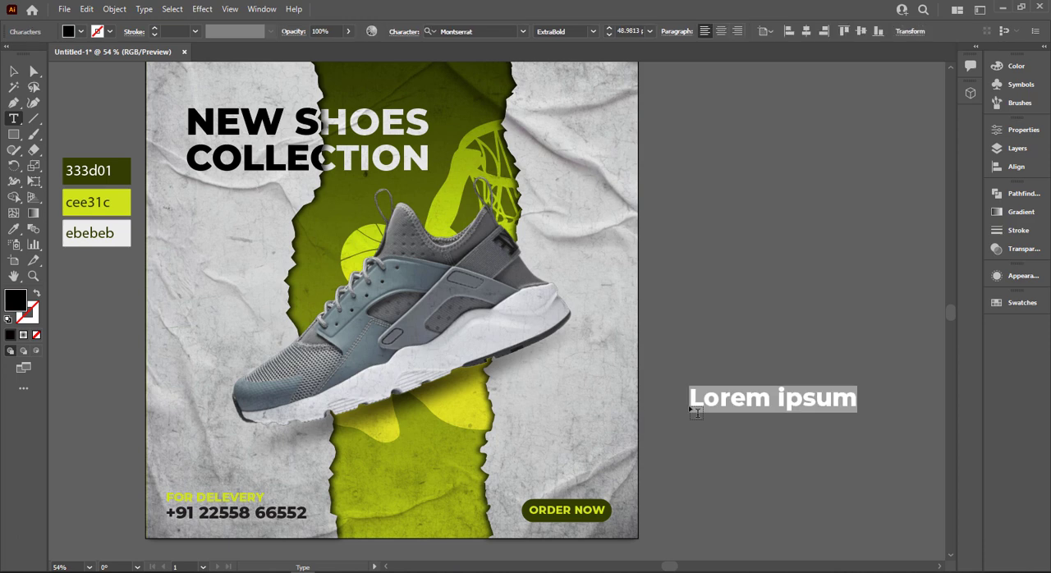
text(SPOETS)
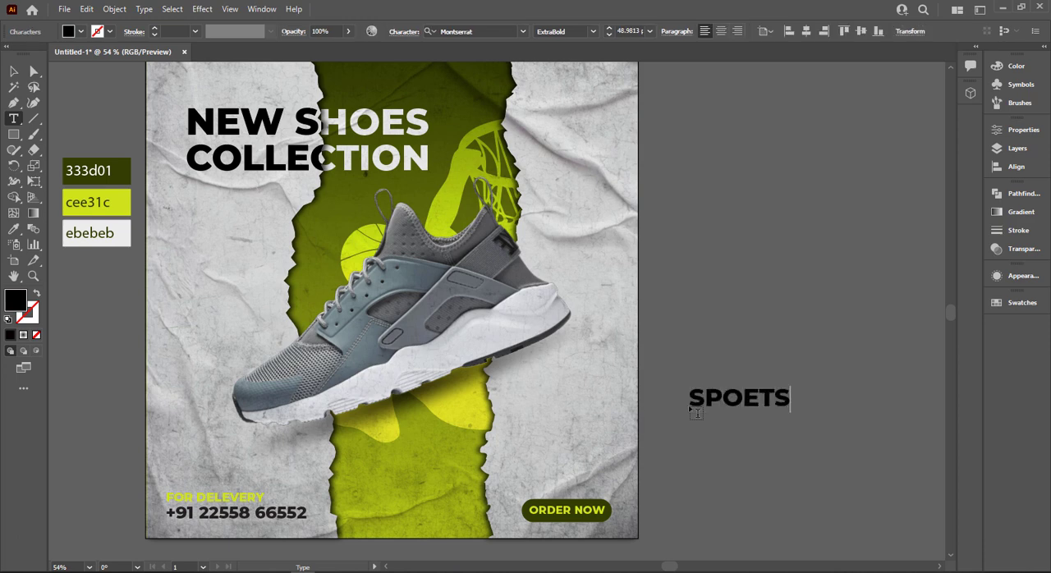
key(BackSpace)
key(BackSpace)
key(BackSpace)
key(BackSpace)
key(BackSpace)
key(BackSpace)
text(SP)
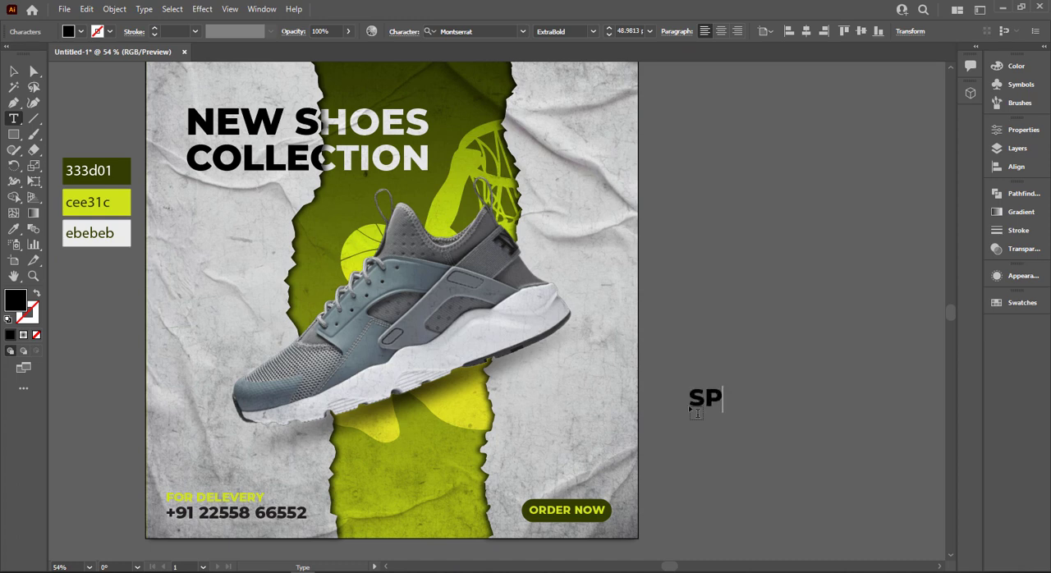
text(ORTS SHOES)
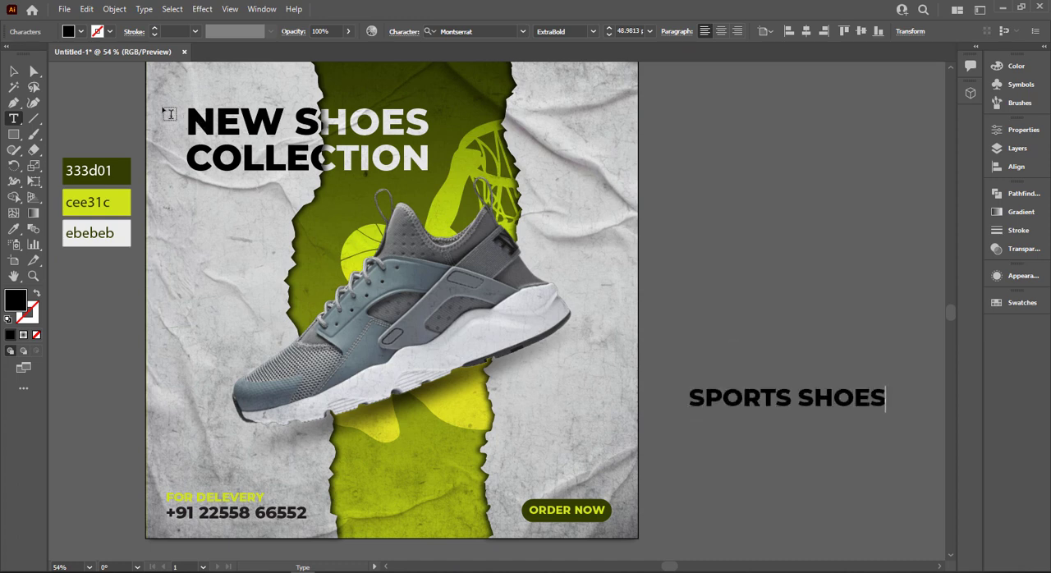
click(14, 71)
click(789, 269)
Scale the "SPORTS SHOES" text down to about 36.5 pt.
scroll(485, 325, right, 8)
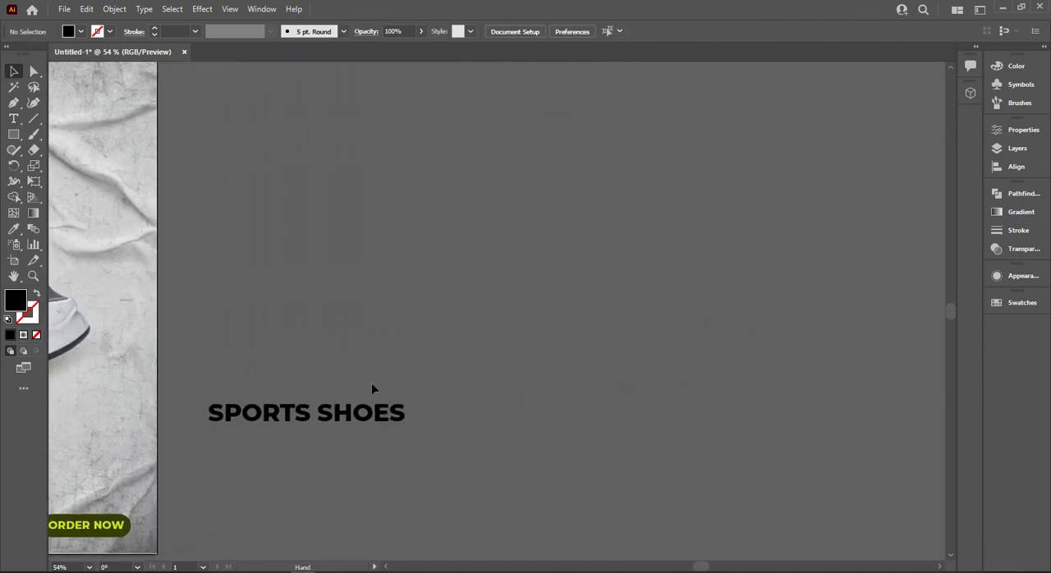
click(401, 425)
drag(408, 420, 356, 421)
scroll(410, 394, down, 1)
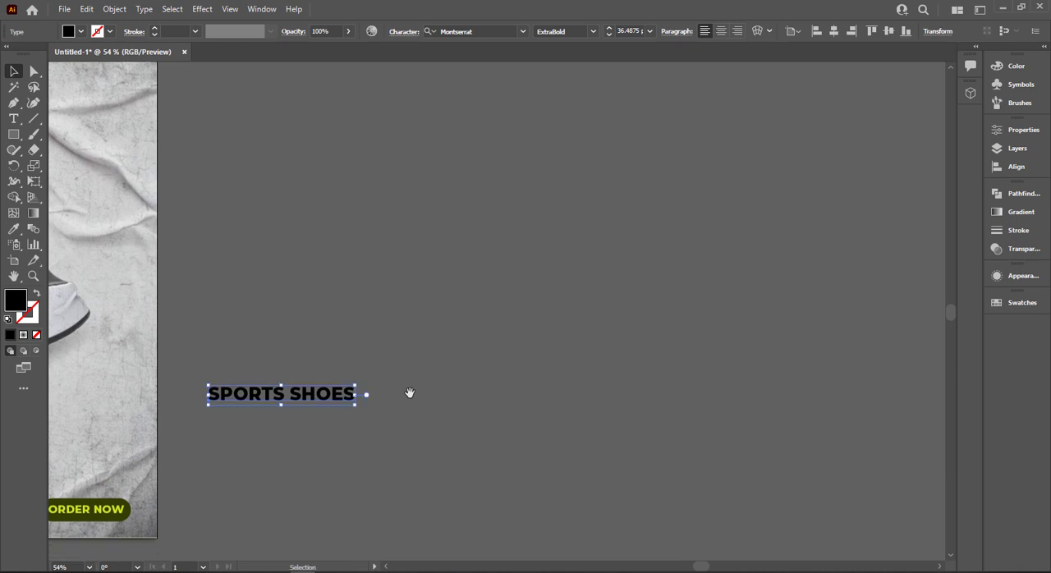
Place a copy of the "SPORTS SHOES" text beside the original on the same baseline.
key(space)
drag(383, 347, 492, 370)
drag(413, 423, 566, 419)
scroll(526, 383, down, 2)
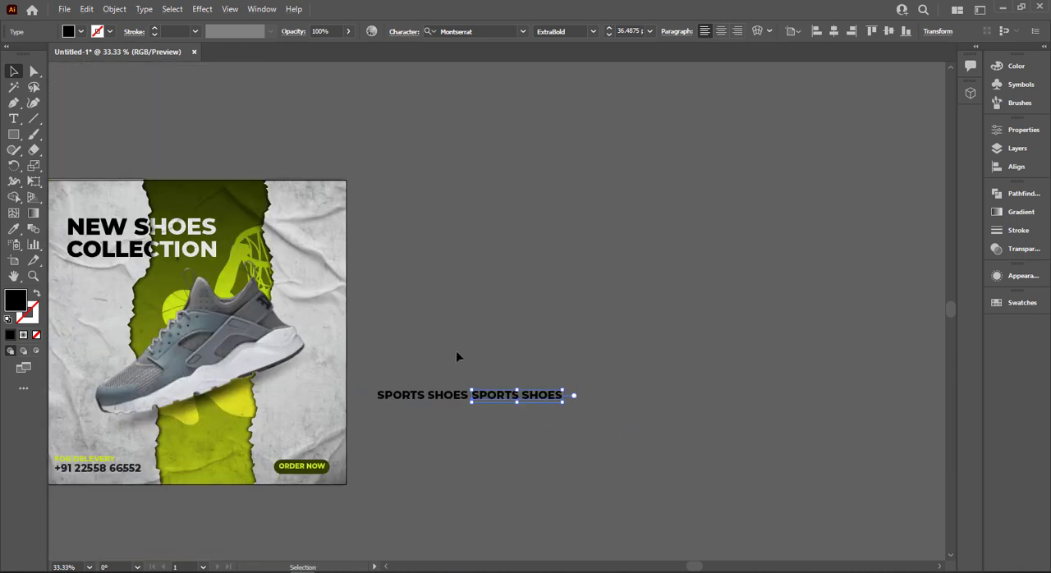
key(space)
drag(235, 315, 279, 320)
Fill the second "SPORTS SHOES" text with the bright green sampled from the cee31c swatch.
key(i)
click(60, 280)
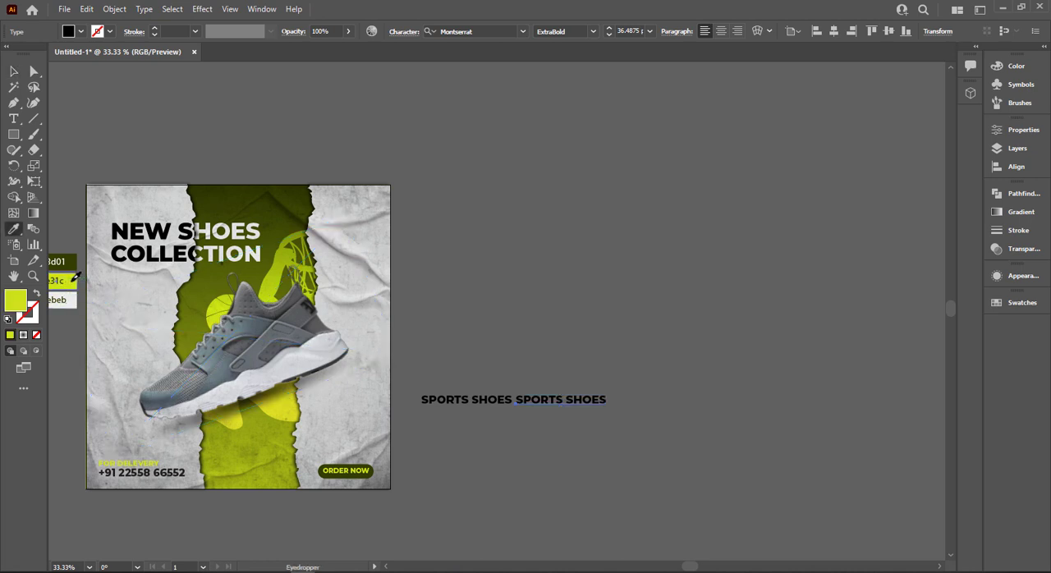
key(v)
click(500, 401)
click(525, 372)
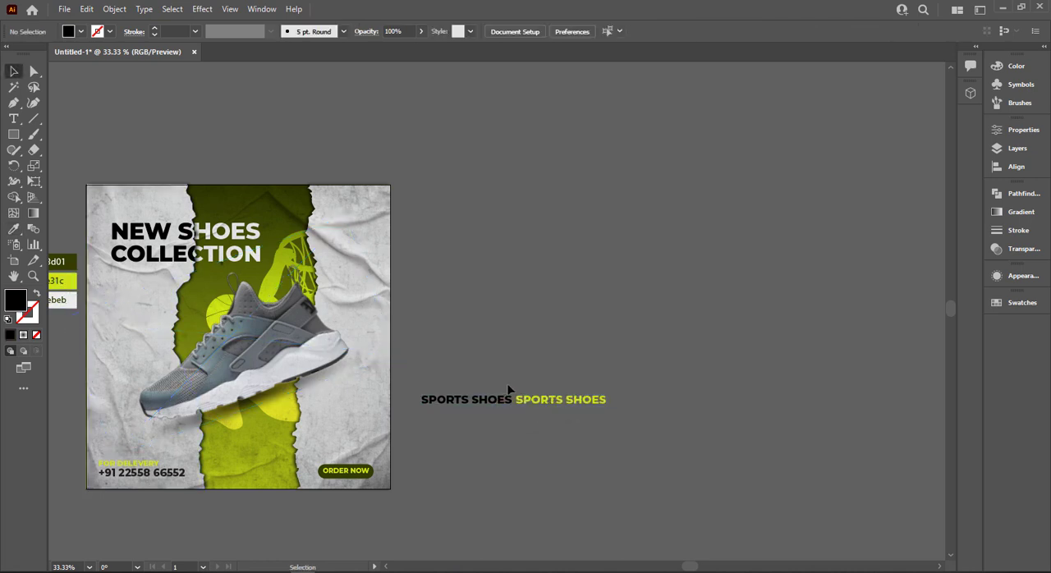
Undo the bright green fill and delete the side-by-side copy of "SPORTS SHOES".
key(ctrl+z)
click(486, 410)
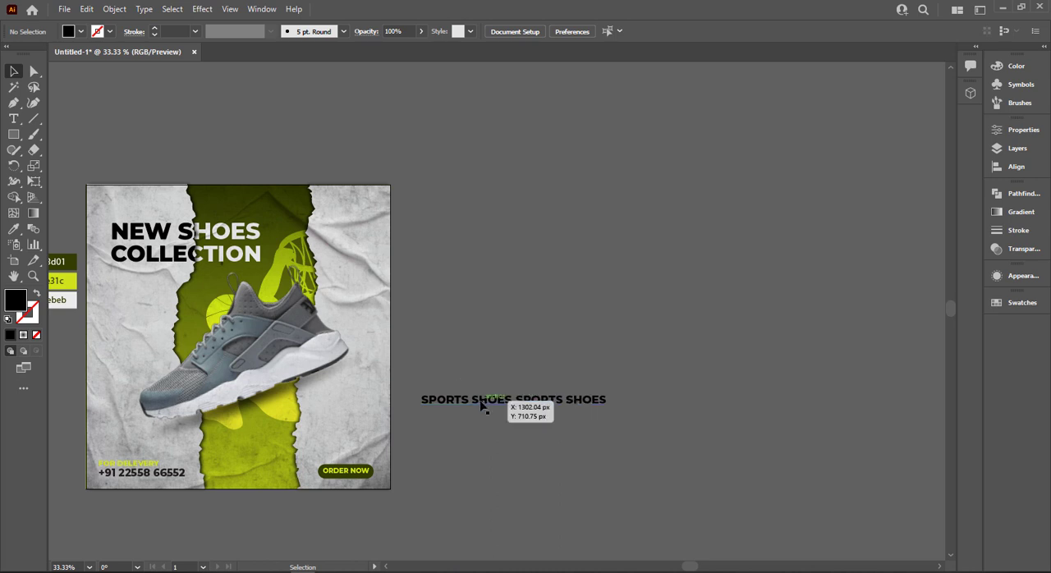
drag(548, 408, 463, 407)
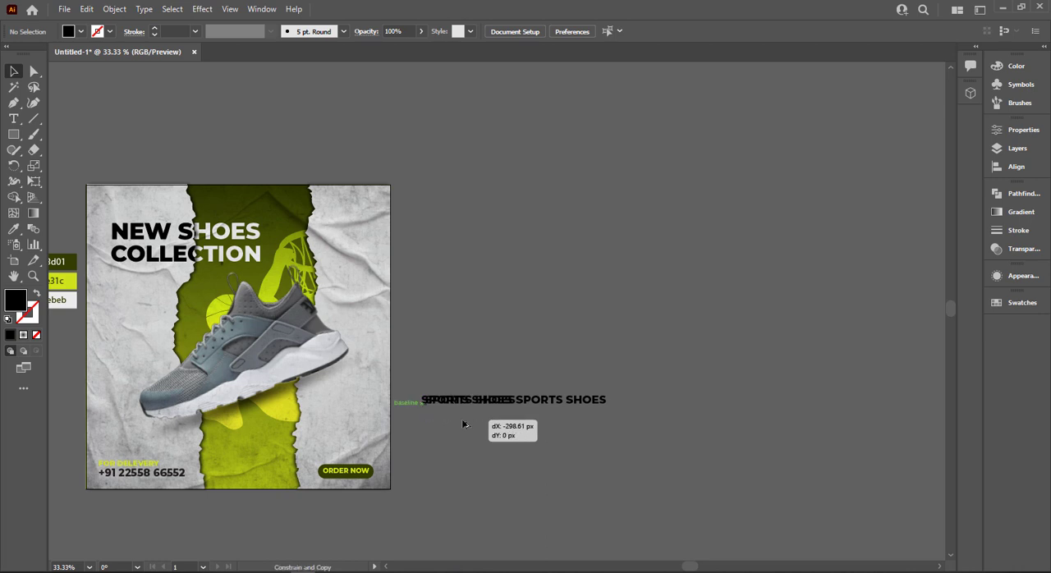
click(579, 428)
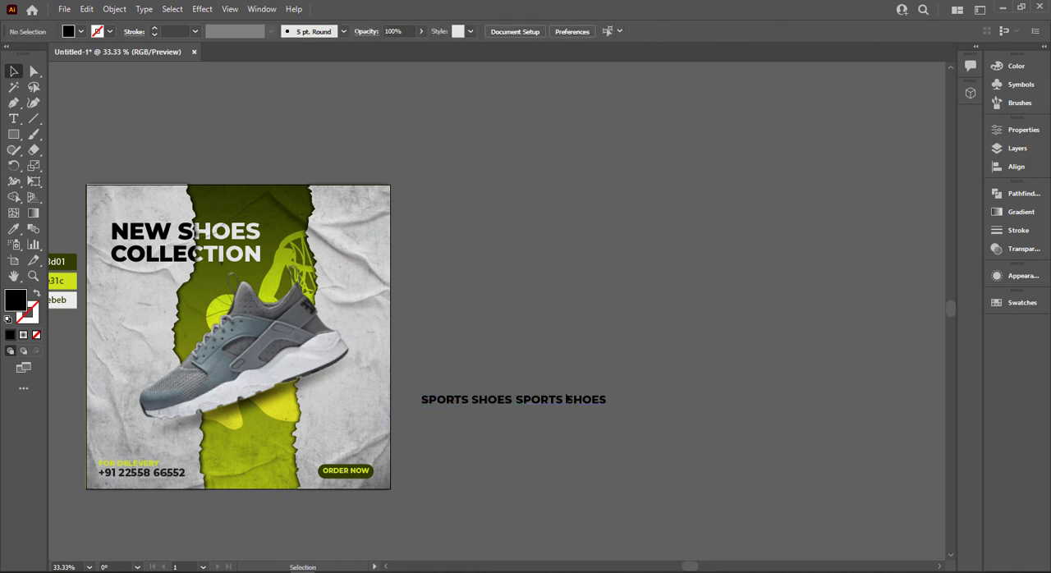
click(541, 406)
key(Delete)
Duplicate the "SPORTS SHOES" text vertically twice to make a tight stack of three lines.
mouse_move(481, 397)
mouse_down()
mouse_move(486, 376)
mouse_move(491, 398)
mouse_up()
click(488, 392)
key(ctrl+d)
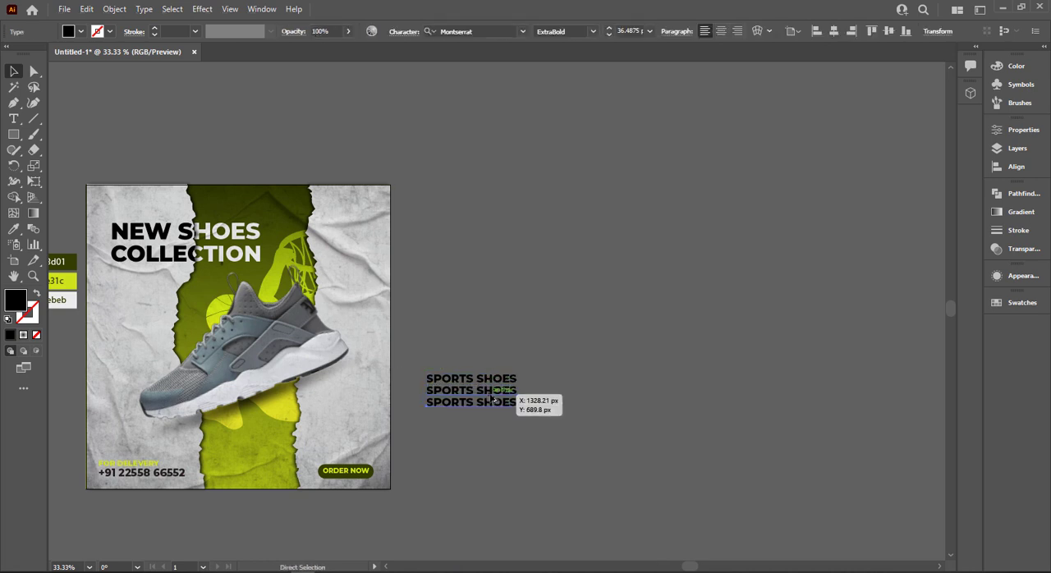
Fill the three stacked "SPORTS SHOES" lines from top to bottom with the sampled swatch colours ebebeb, cee31c and 333d01.
click(493, 380)
key(i)
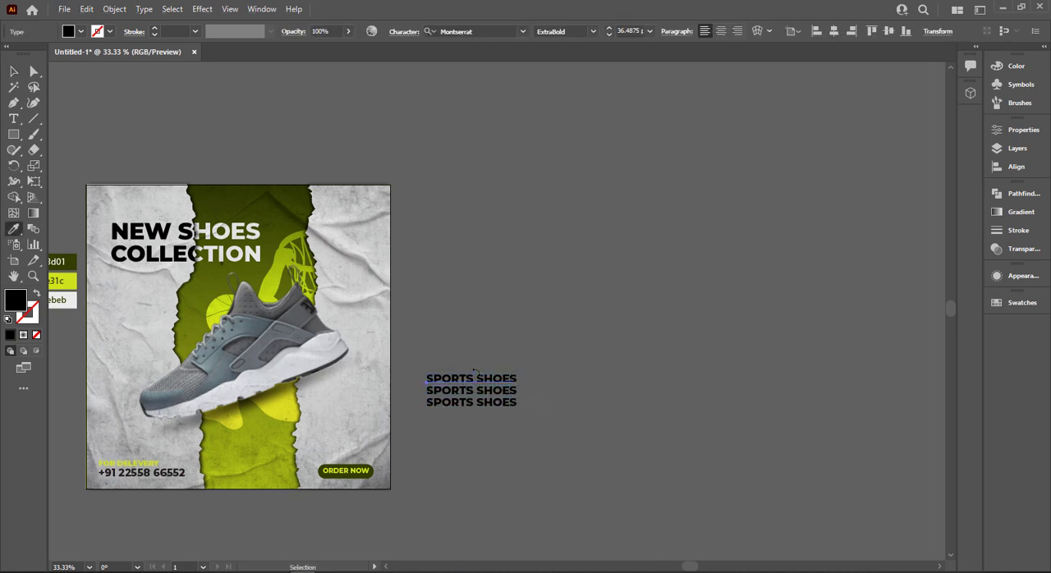
click(76, 299)
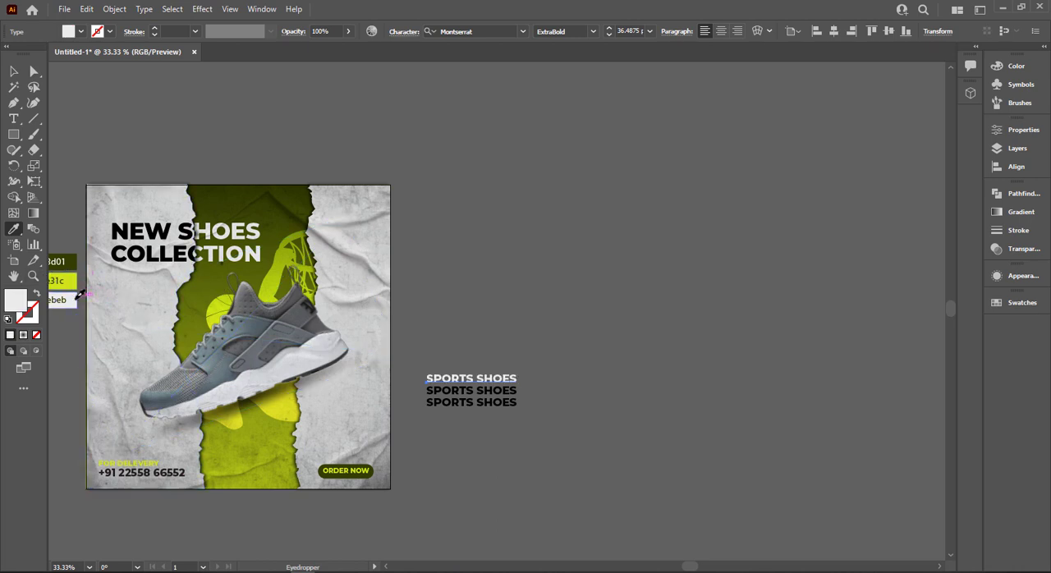
ctrl+click(511, 390)
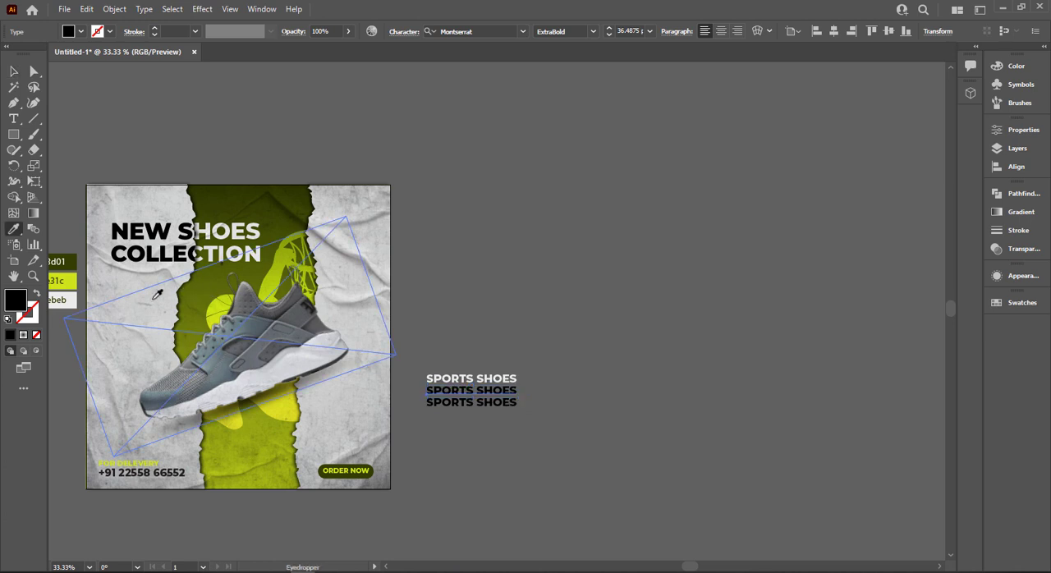
click(62, 280)
ctrl+click(492, 407)
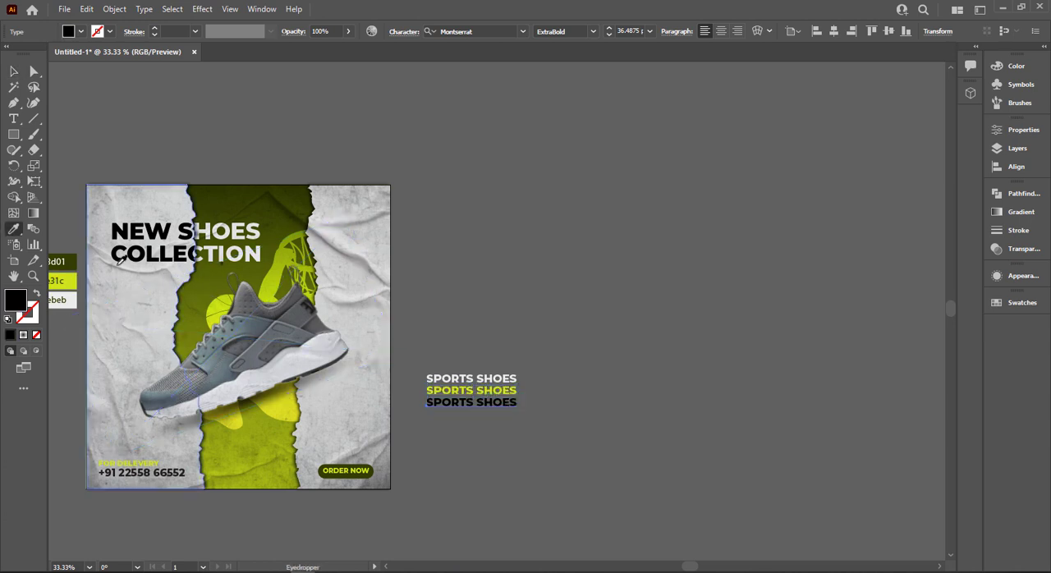
click(72, 261)
key(v)
click(549, 329)
Duplicate the lowest "SPORTS SHOES" line below the stack as a fourth line and fill it with a nearly black green.
drag(509, 438, 503, 418)
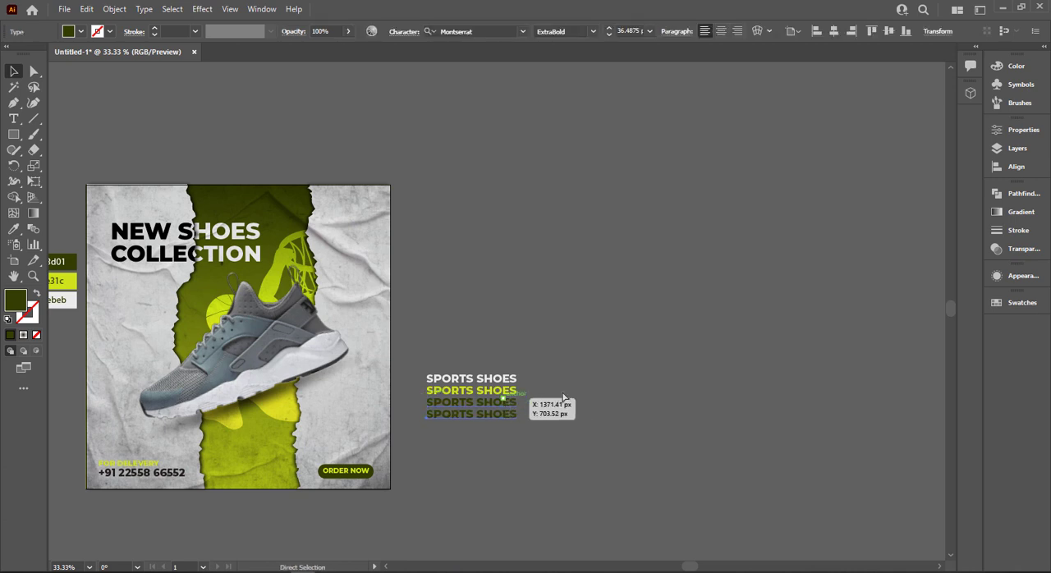
click(563, 398)
click(495, 415)
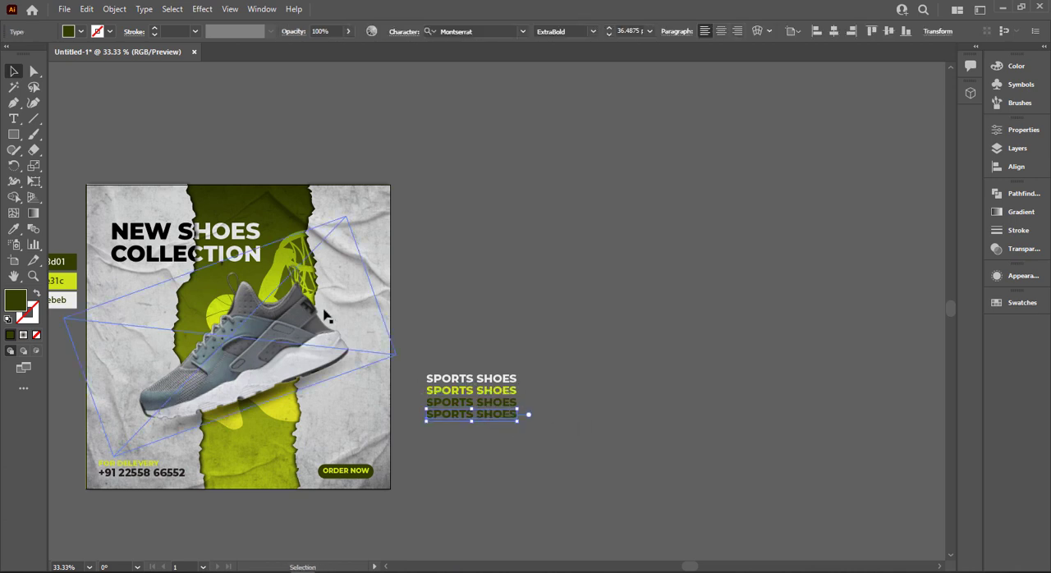
key(i)
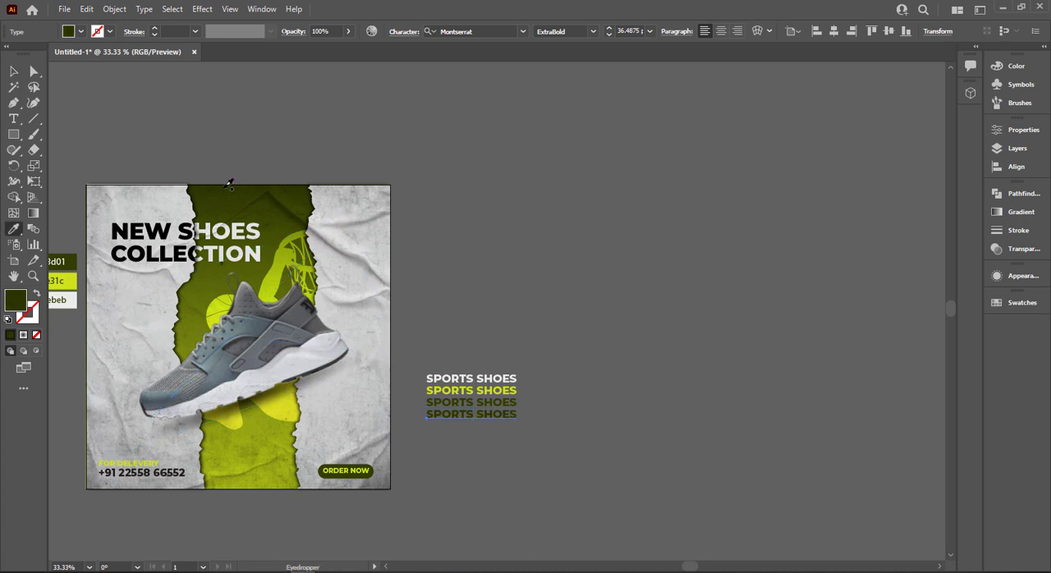
click(15, 72)
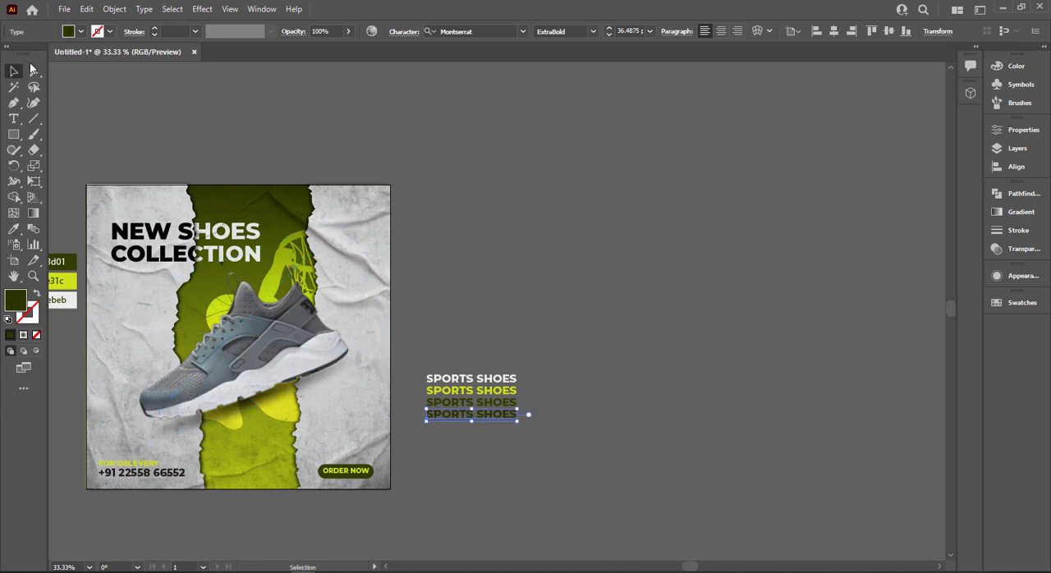
double_click(16, 299)
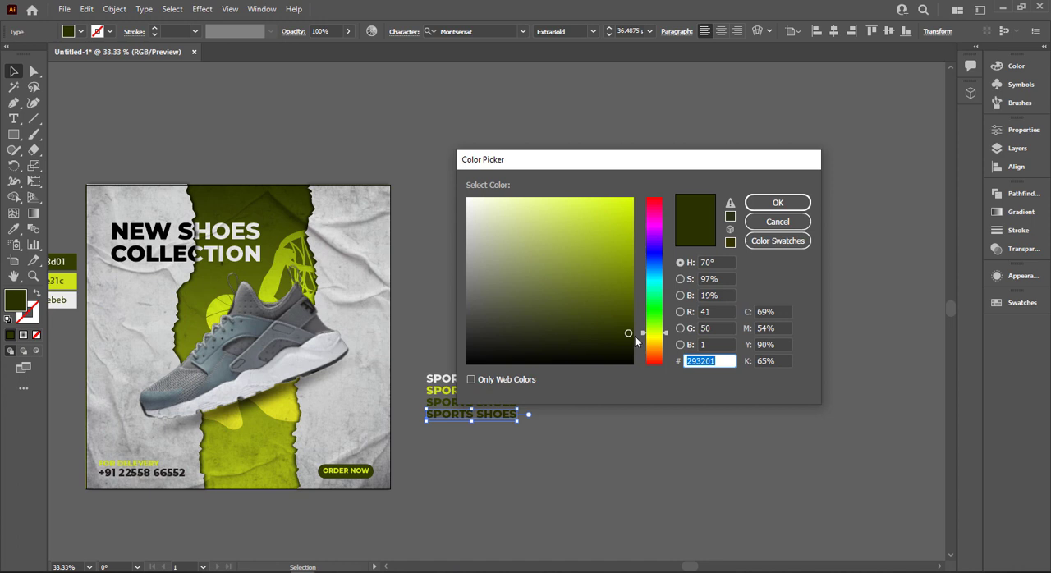
drag(625, 340, 633, 344)
click(769, 203)
click(535, 262)
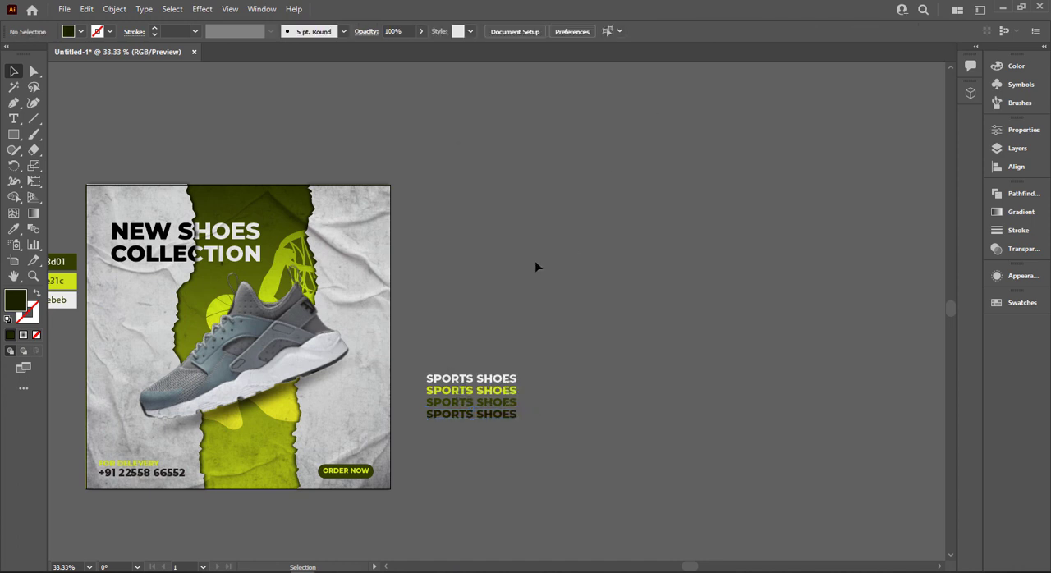
Scale the four-line "SPORTS SHOES" stack down to about 21.6 pt type and copy it once directly to its right.
drag(541, 453, 465, 367)
scroll(518, 425, up, 1)
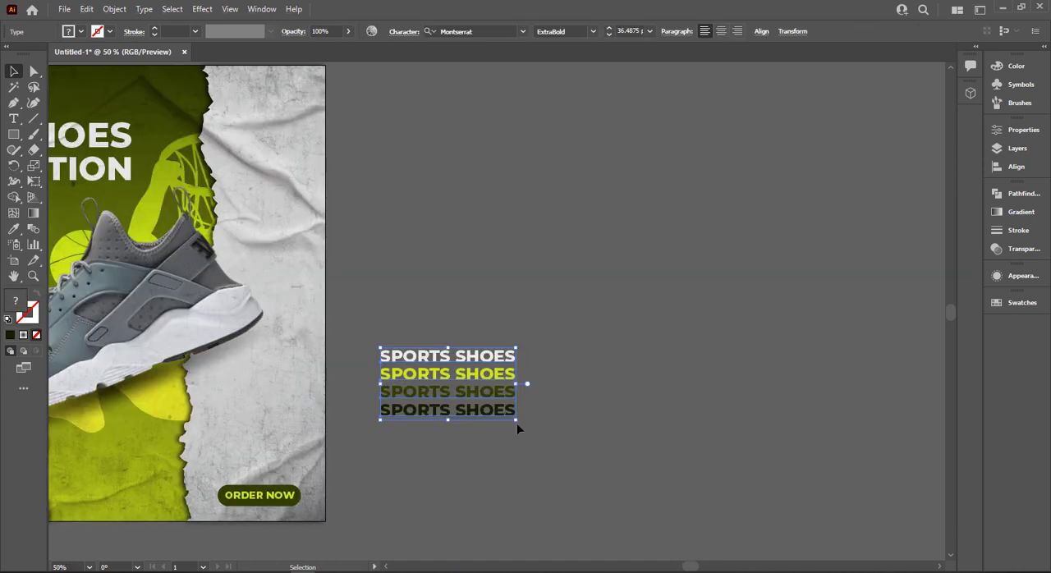
drag(516, 423, 520, 366)
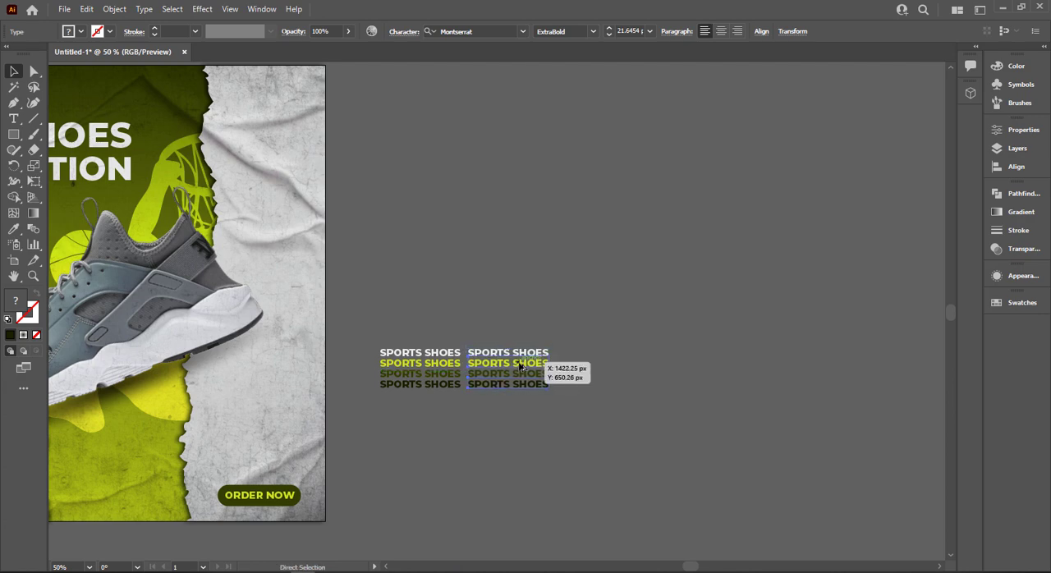
Repeat the sideways copy until ten evenly spaced "SPORTS SHOES" stacks form one long row.
key(ctrl+d)
key(ctrl+d)
key(ctrl+d)
key(ctrl+d)
key(ctrl+d)
scroll(520, 368, down, 2)
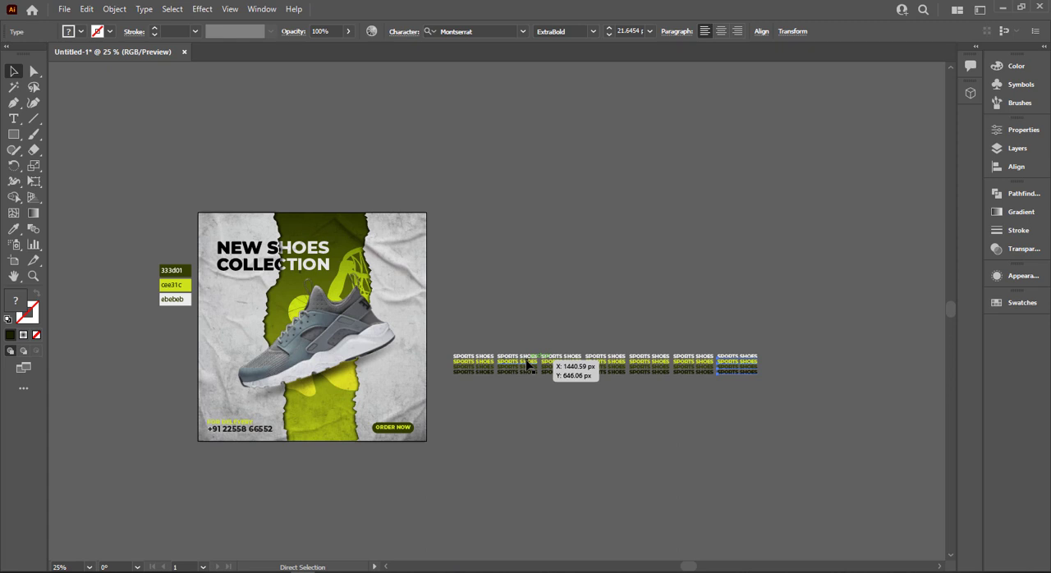
key(ctrl+d)
key(ctrl+d)
key(ctrl+d)
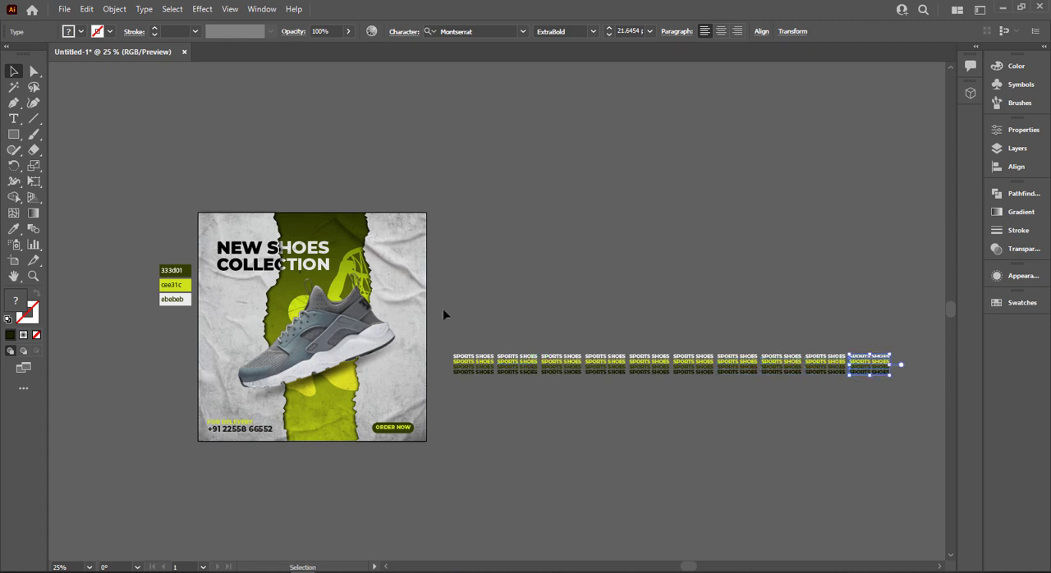
Rotate the whole "SPORTS SHOES" row into a vertical column reading upwards and move it close to the poster's right side.
key(ctrl+a)
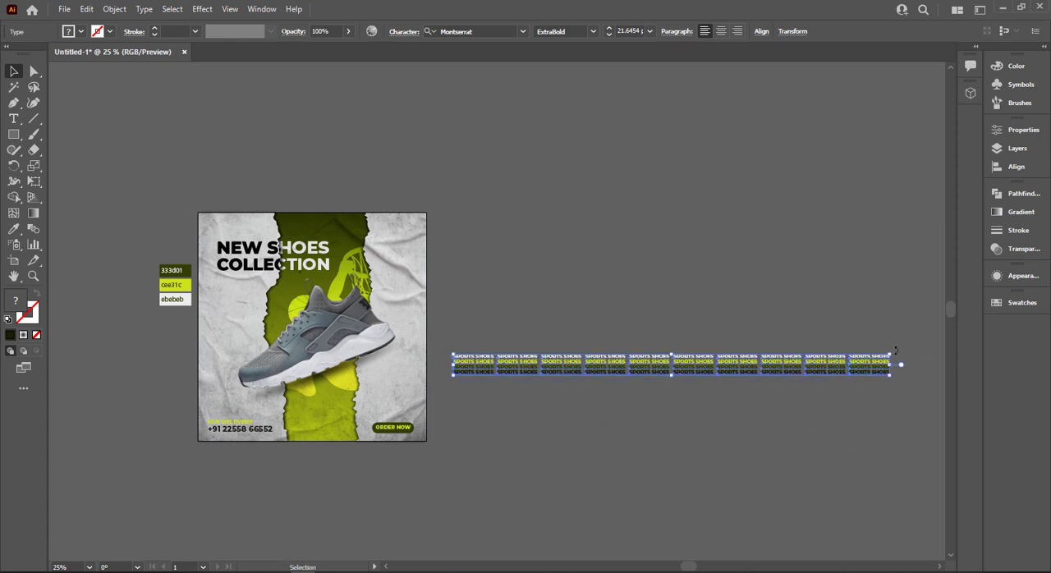
drag(894, 348, 605, 241)
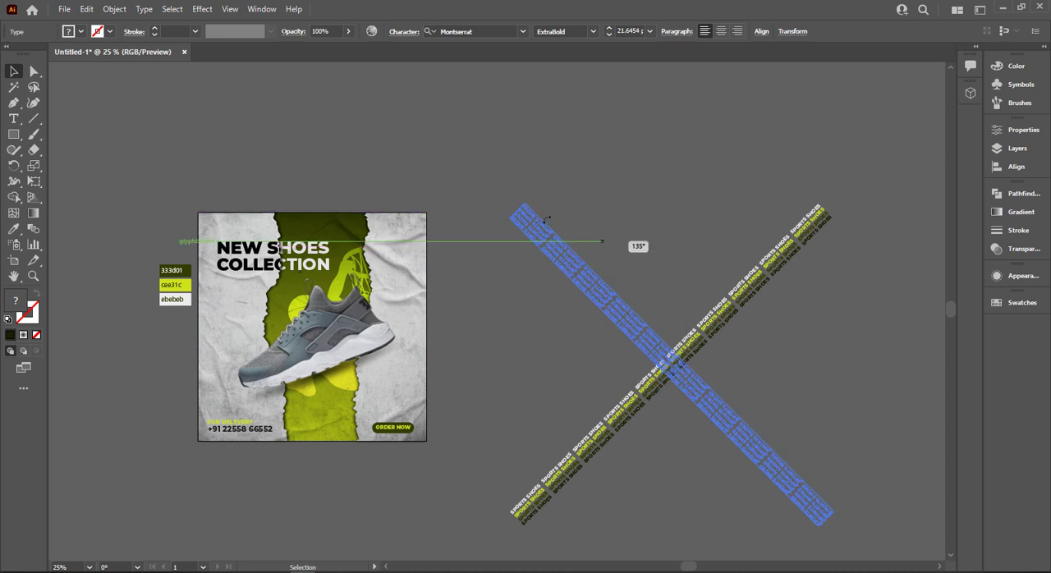
drag(522, 199, 518, 199)
click(518, 199)
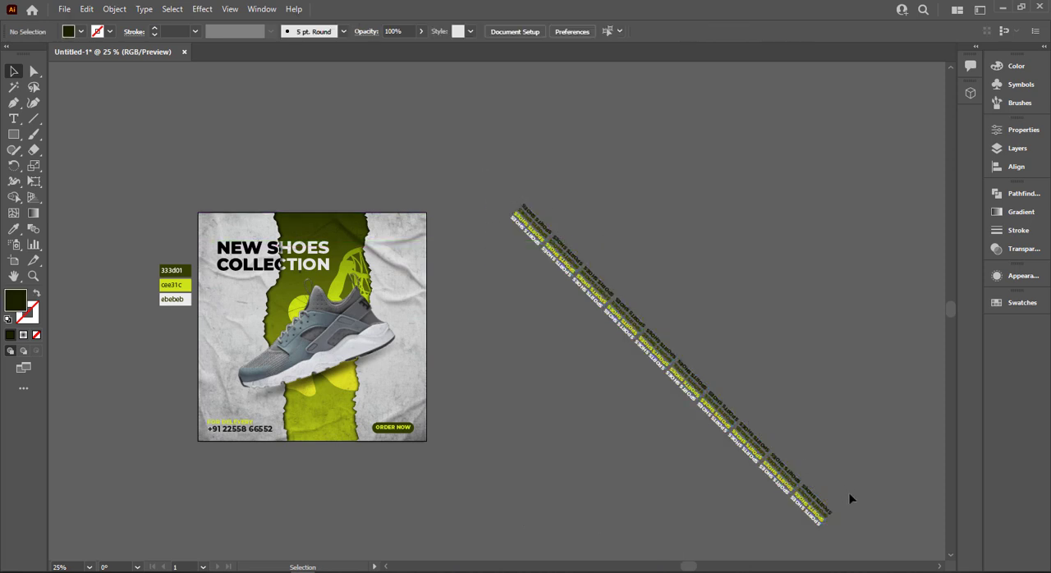
key(ctrl+a)
drag(522, 198, 645, 190)
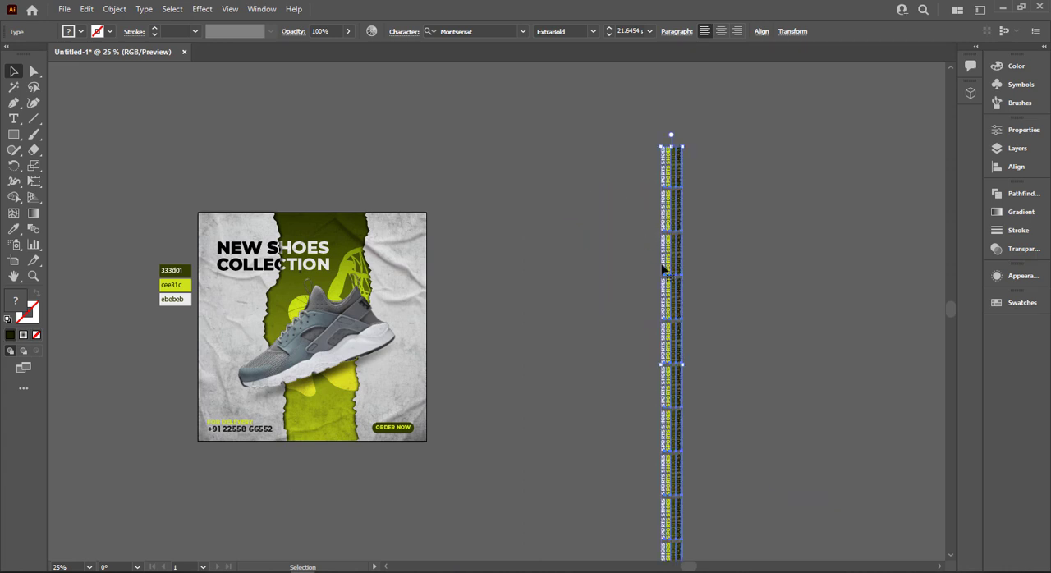
drag(663, 270, 512, 274)
drag(517, 216, 517, 215)
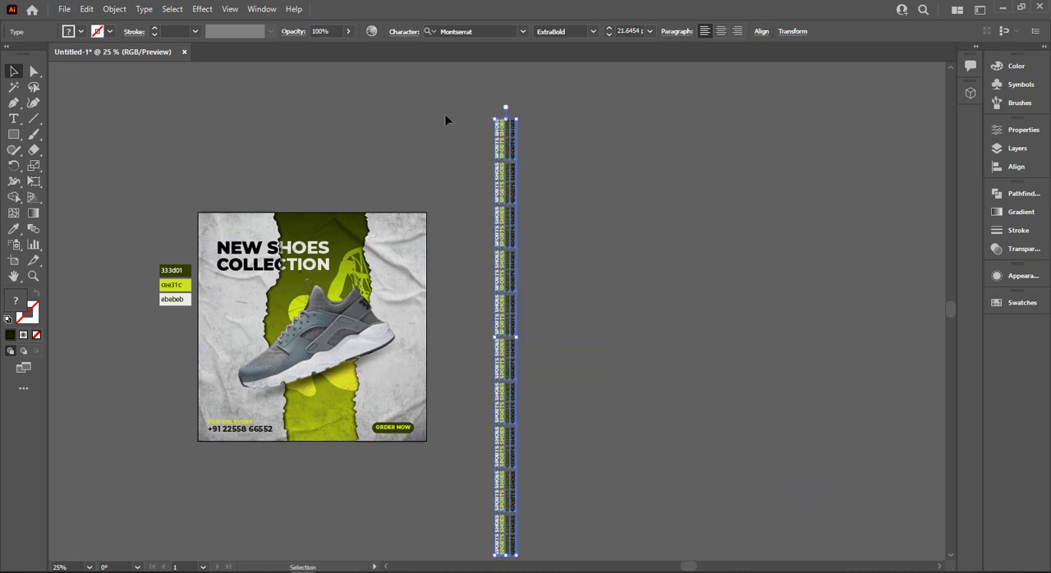
Delete the two topmost blocks of the vertical text column and enlarge the remaining column to about 24.4 pt type.
click(590, 178)
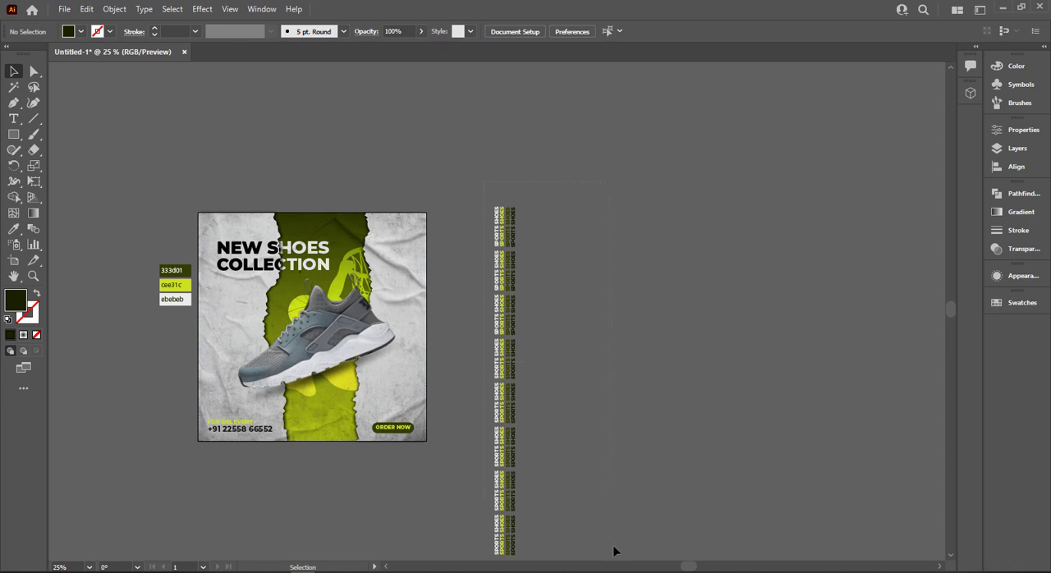
click(510, 462)
drag(496, 396, 476, 323)
drag(510, 490, 531, 527)
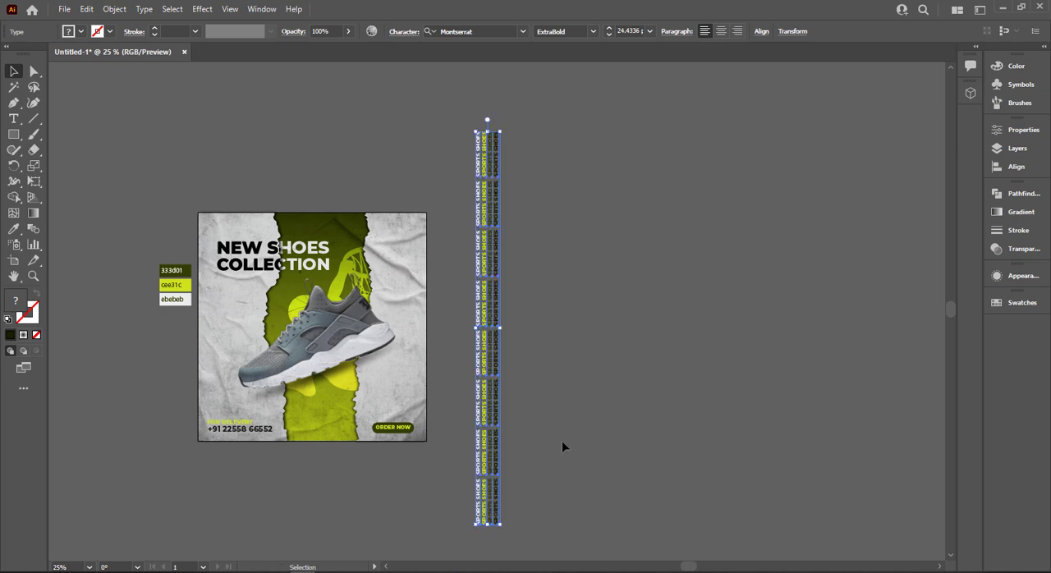
click(561, 441)
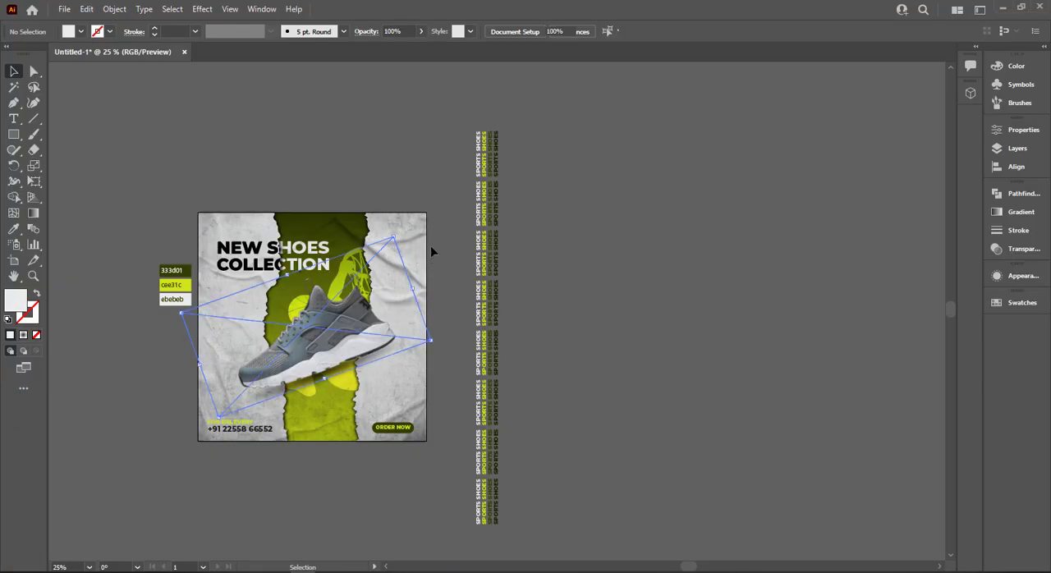
Copy the poster's right-hand torn paper shape onto the empty canvas beyond the text column.
click(428, 246)
click(425, 246)
drag(425, 246, 656, 250)
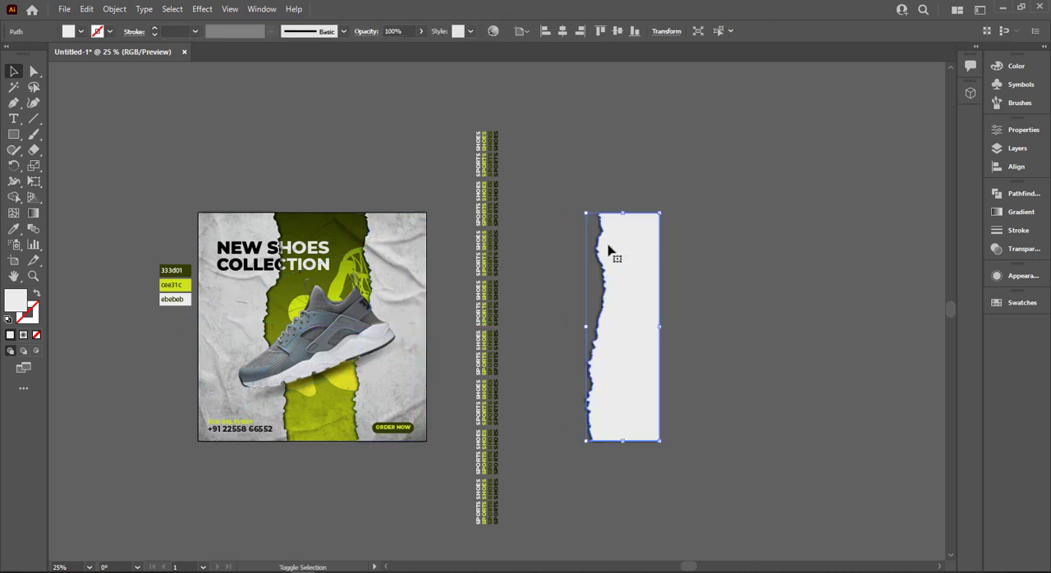
Delete the three topmost "SPORTS SHOES" blocks from the vertical text column.
click(495, 485)
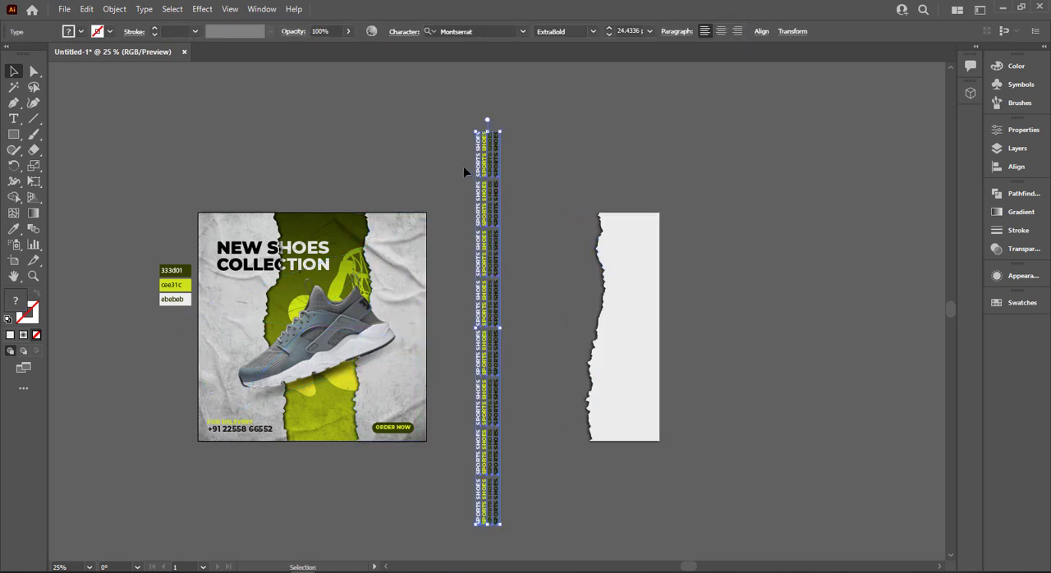
click(454, 130)
drag(537, 267, 537, 267)
key(Delete)
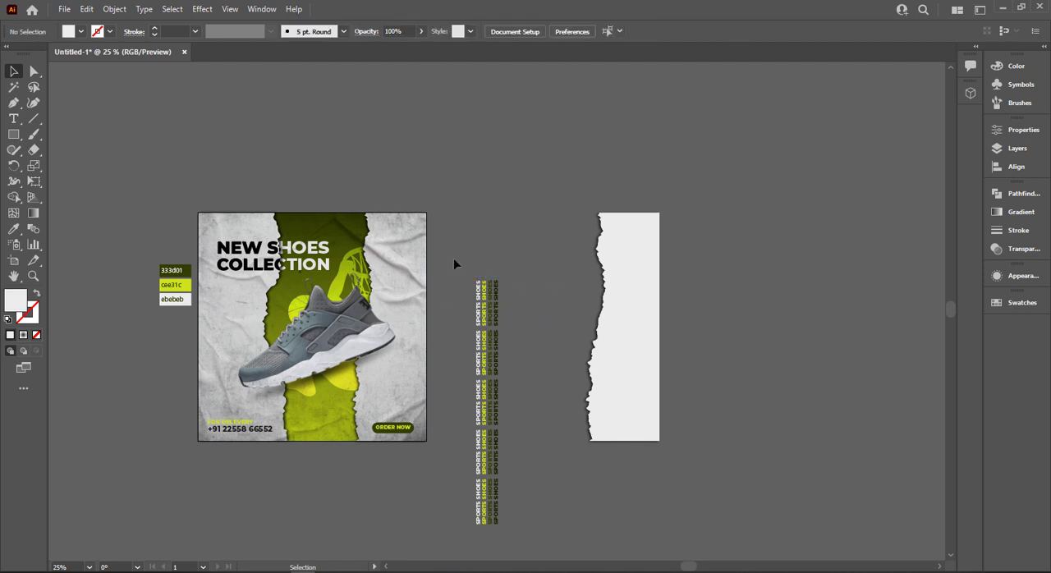
Move the text column onto the copied torn paper shape and enlarge it to about 84.5 pt so it spans the paper's width.
drag(541, 530, 719, 556)
drag(598, 456, 640, 424)
drag(648, 508, 673, 547)
mouse_move(629, 484)
mouse_down()
mouse_move(639, 484)
mouse_move(609, 460)
mouse_move(652, 528)
mouse_move(636, 500)
mouse_up()
scroll(609, 460, down, 3)
scroll(632, 469, up, 4)
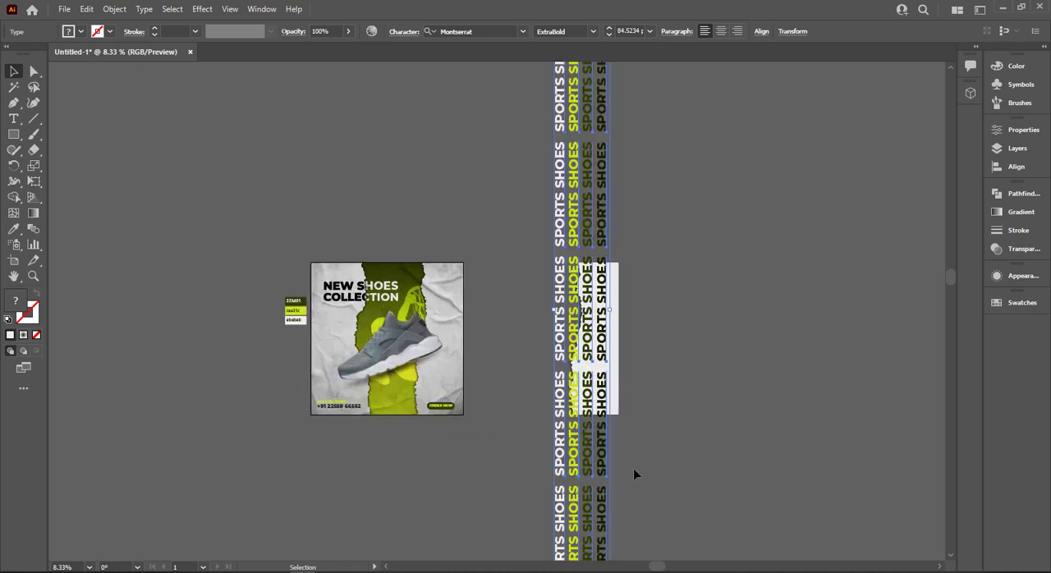
scroll(540, 436, down, 1)
drag(535, 431, 566, 420)
scroll(627, 391, up, 1)
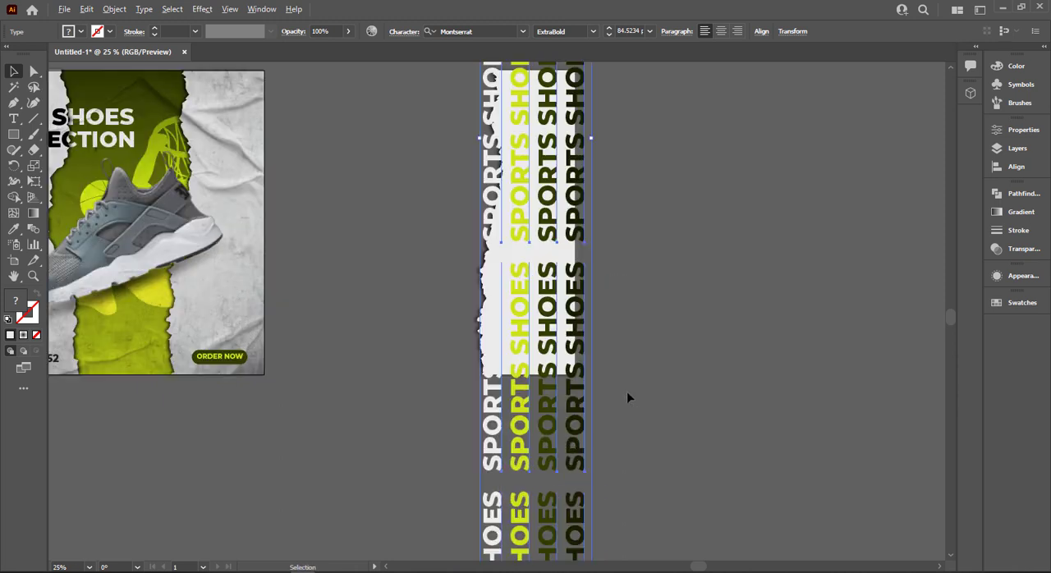
Fill all the near-white "SPORTS SHOES" lines in the column's leftmost strip with grey 939393.
scroll(626, 391, down, 2)
scroll(628, 391, down, 3)
click(639, 388)
click(560, 453)
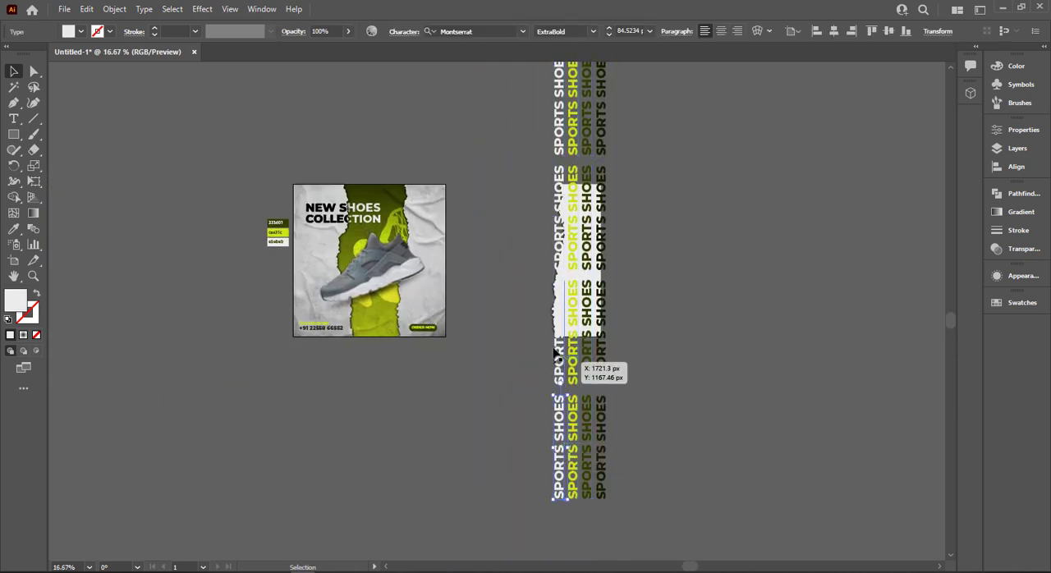
shift+click(558, 378)
scroll(558, 378, up, 3)
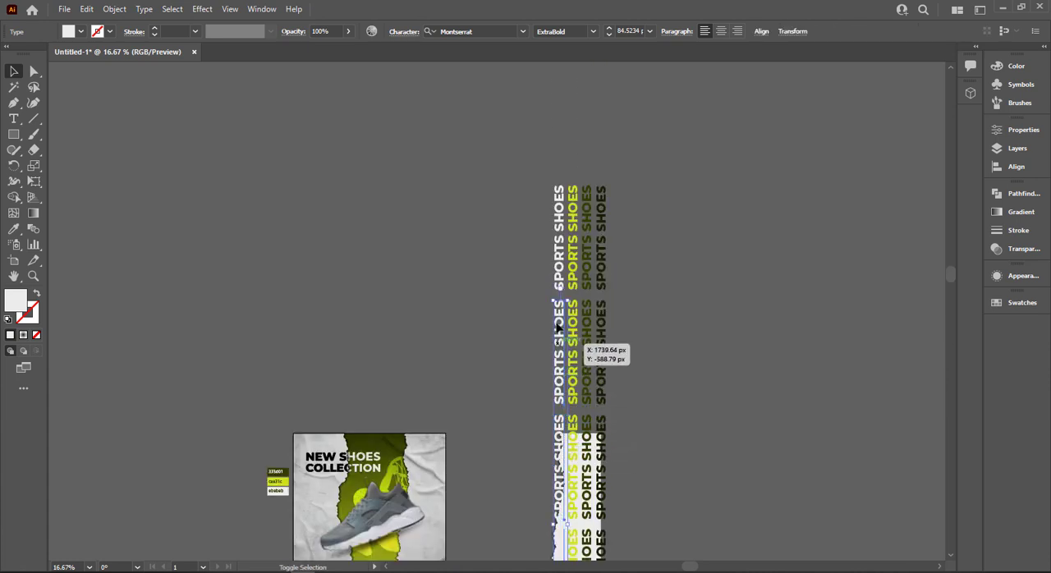
shift+click(559, 279)
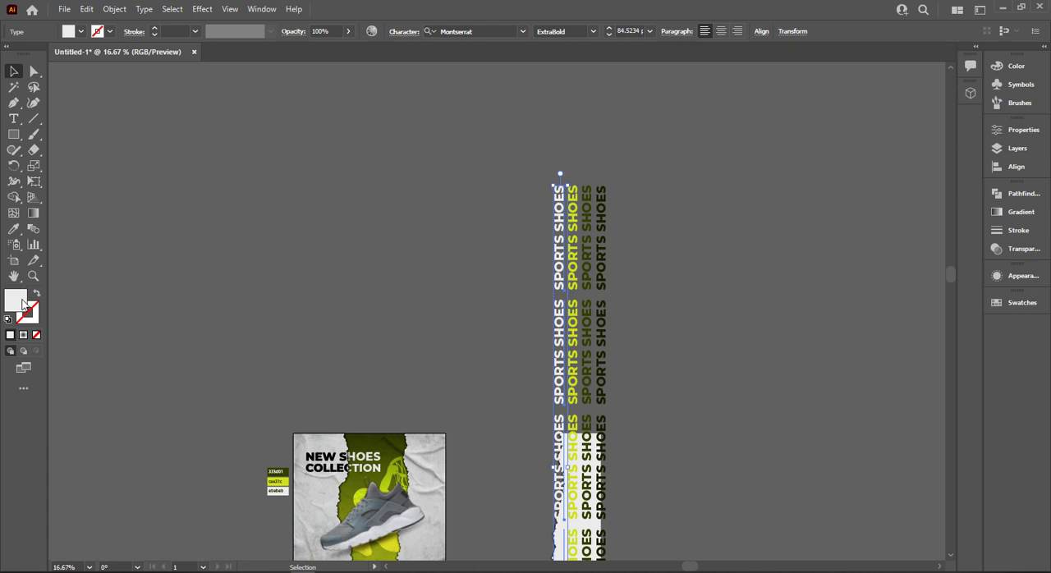
double_click(23, 304)
text(939393)
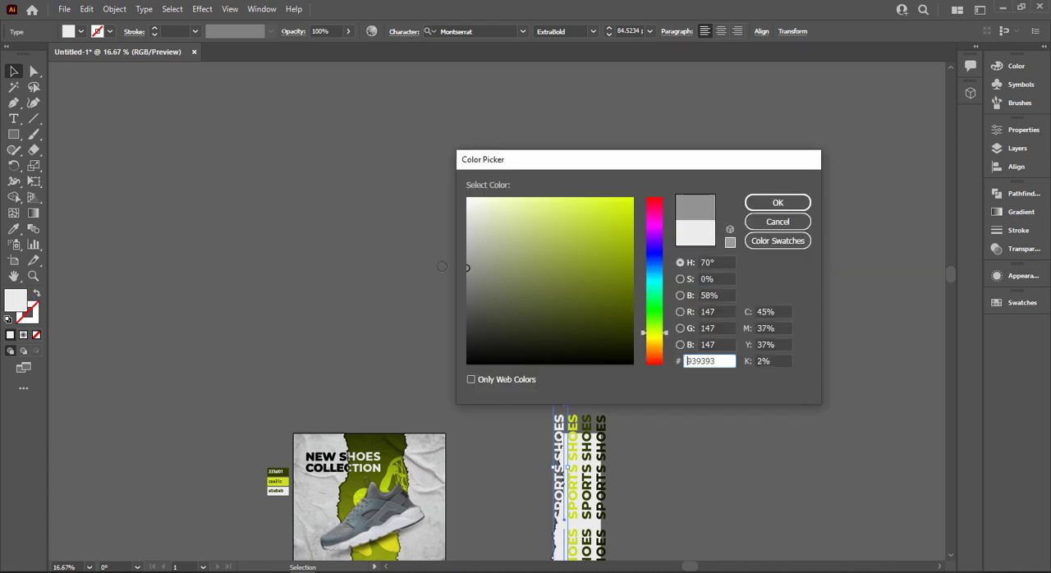
click(776, 205)
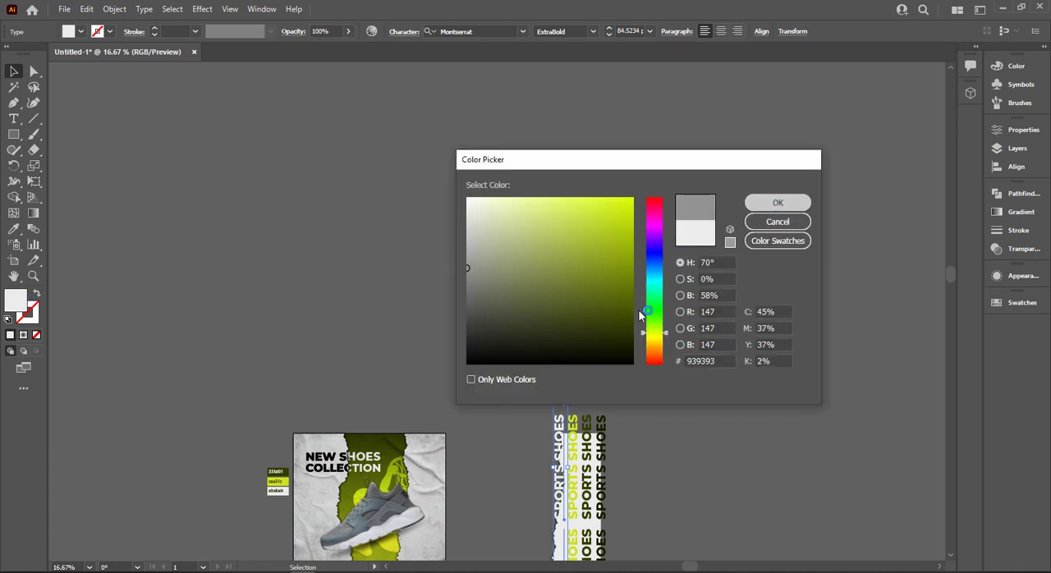
scroll(661, 362, down, 5)
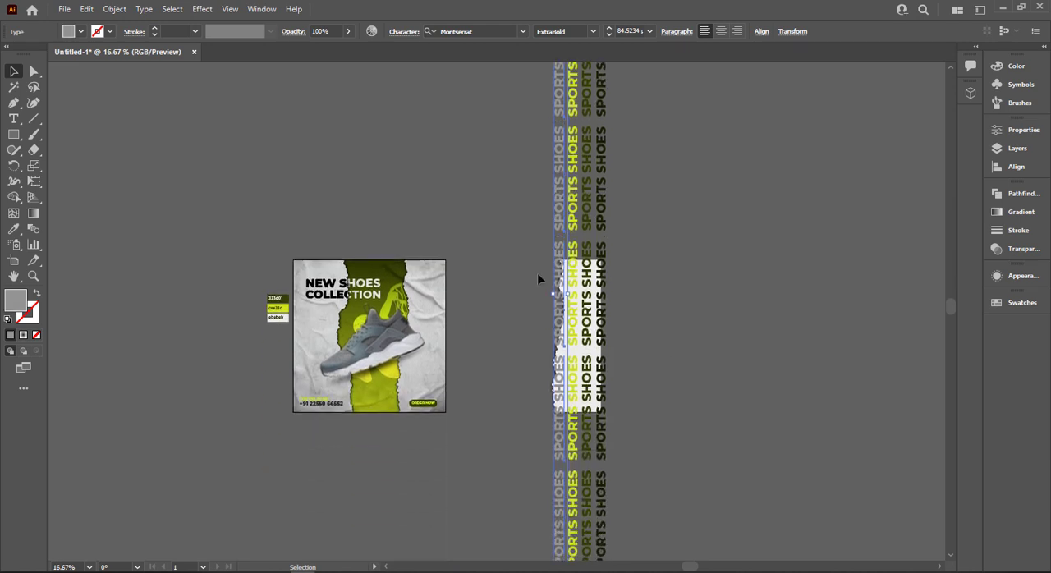
click(514, 252)
Delete the surplus "SPORTS SHOES" blocks that lie entirely above and below the copied torn paper shape.
scroll(449, 164, up, 3)
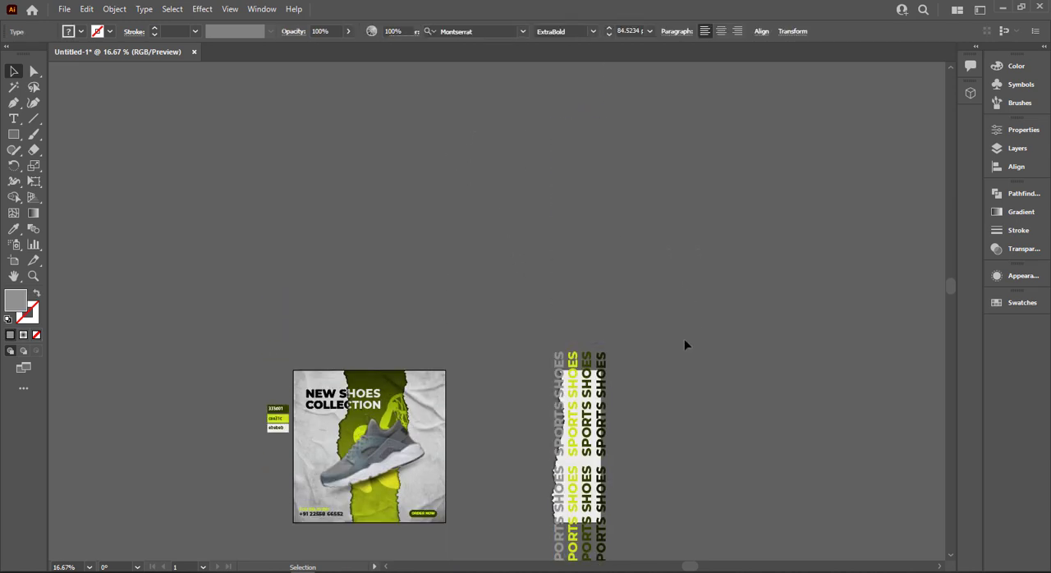
scroll(681, 353, down, 6)
drag(664, 362, 501, 467)
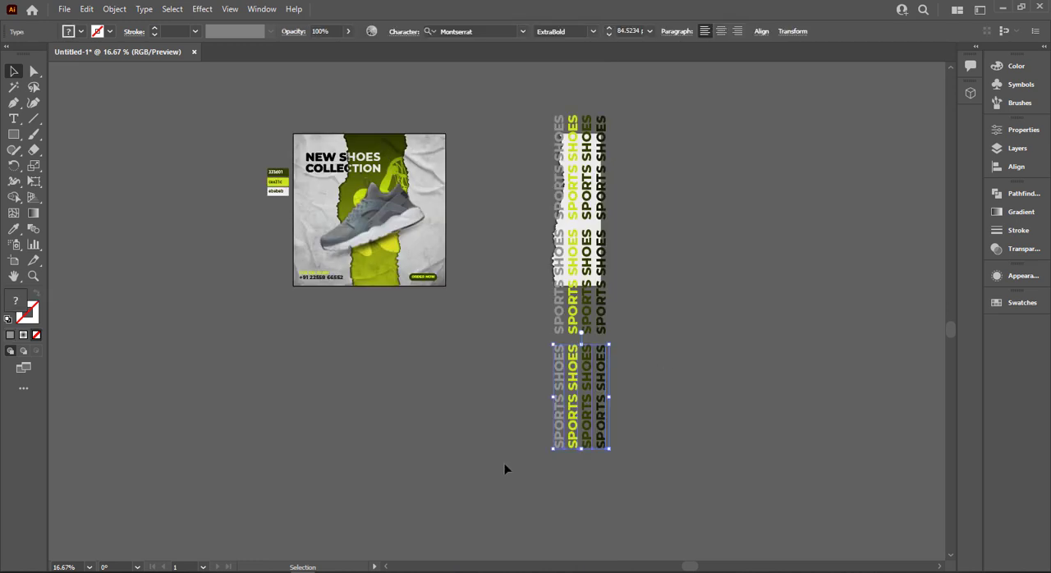
key(Delete)
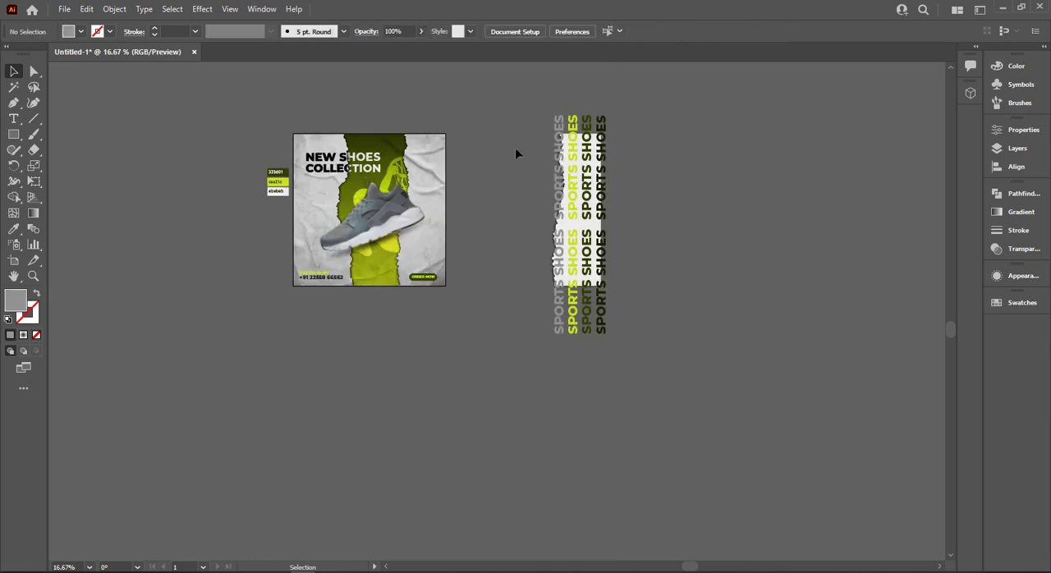
Bring the torn paper copy to the front, clip the vertical text with it, and place the result over the poster's right-hand paper.
click(585, 229)
right_click(583, 222)
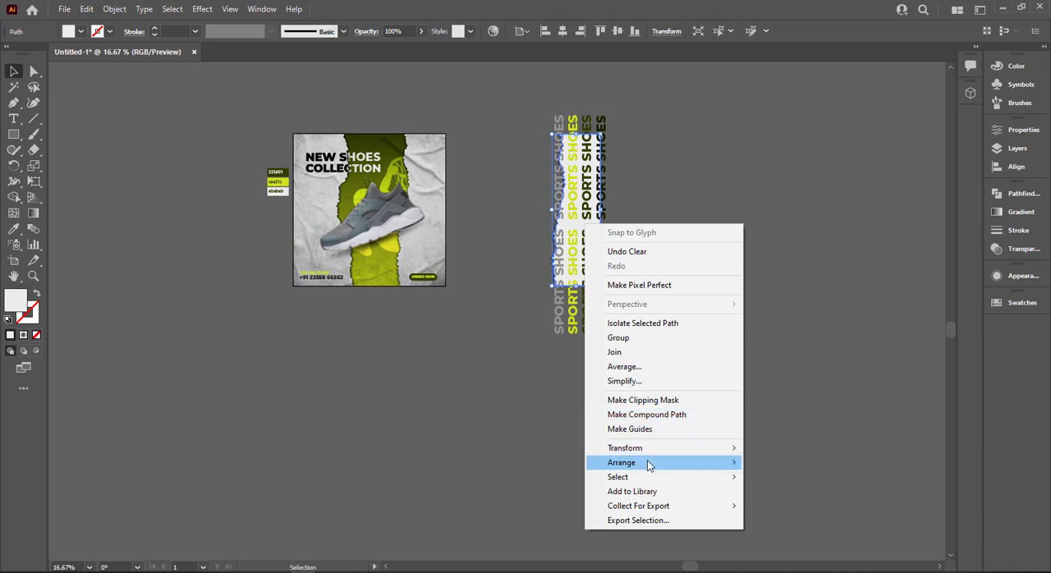
mouse_move(648, 462)
click(754, 466)
drag(518, 112, 433, 276)
right_click(586, 268)
click(649, 382)
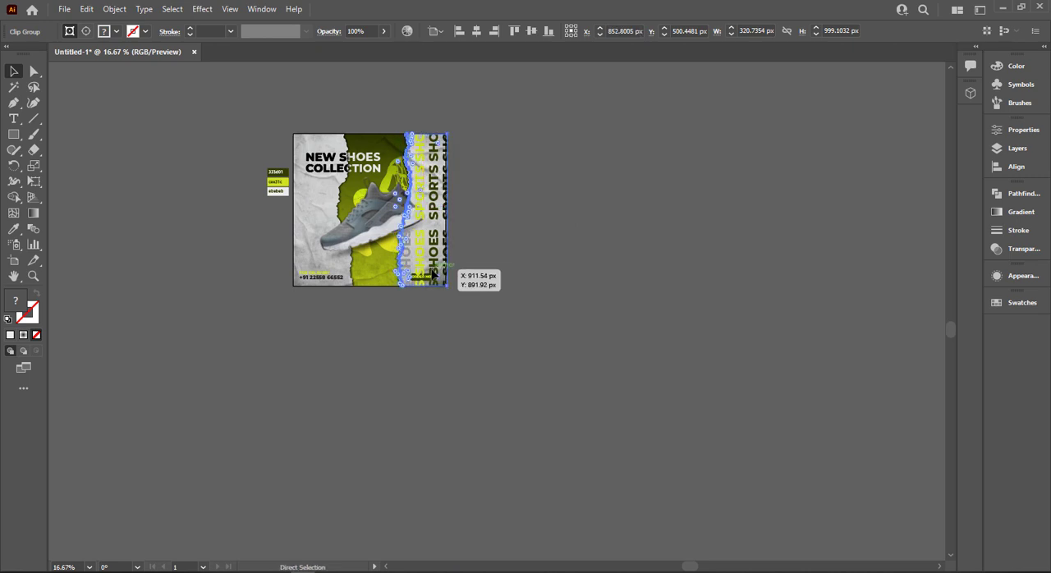
Align the clipped text with the poster's right-hand torn paper, nudging it to about X 839.4 px and Y 499.9 px.
key(ctrl+0)
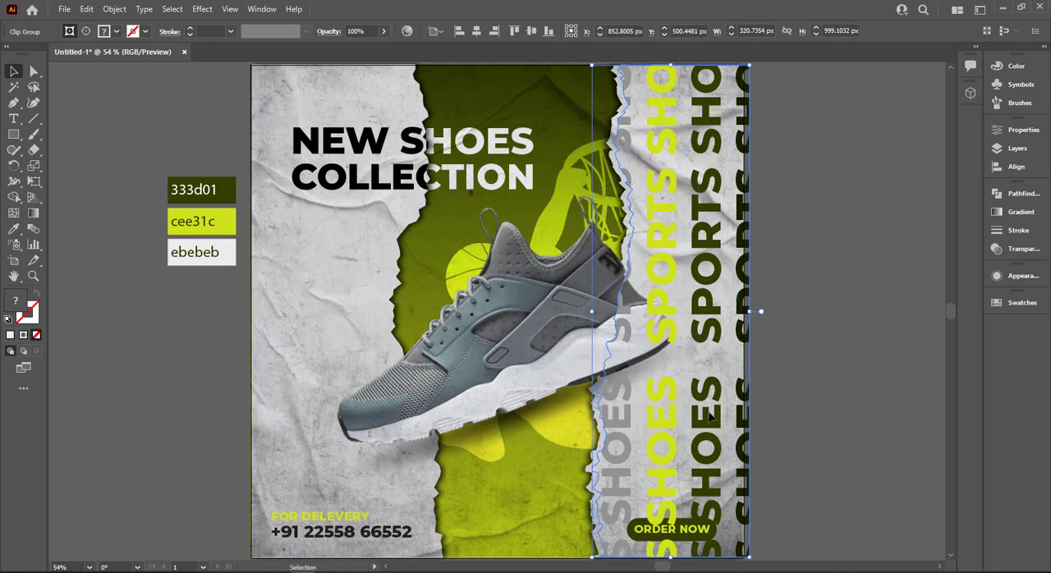
drag(710, 415, 699, 416)
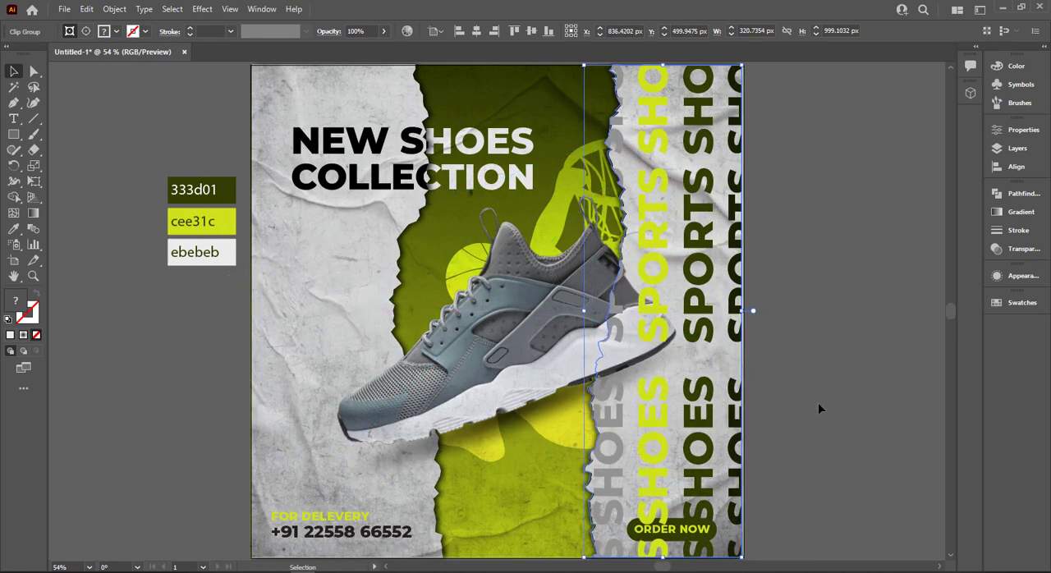
key(Right)
key(Right)
key(Right)
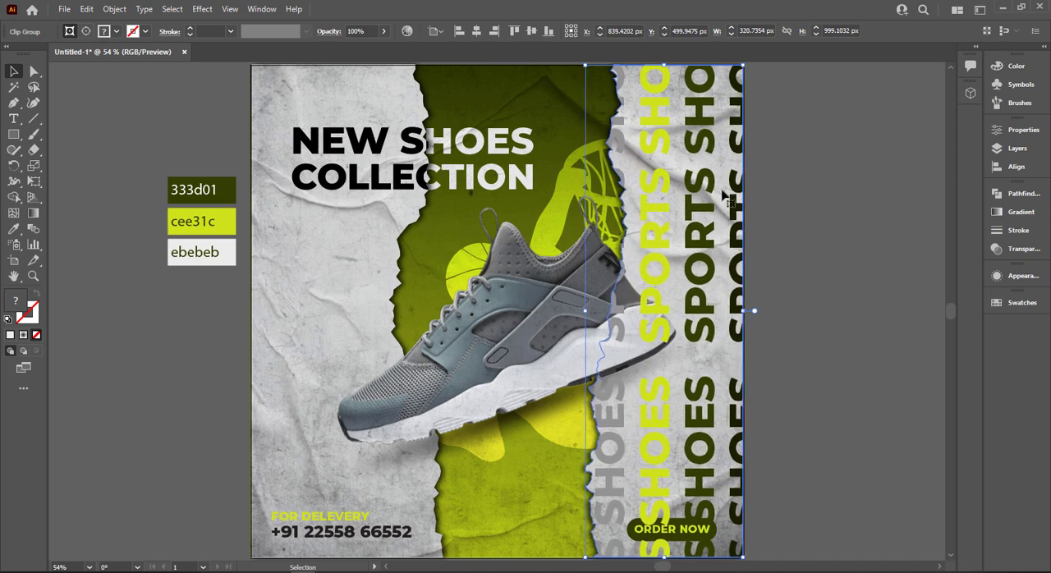
Send the clipped "SPORTS SHOES" text backward behind the shoe and paper texture and reduce its opacity to 30%.
key(a)
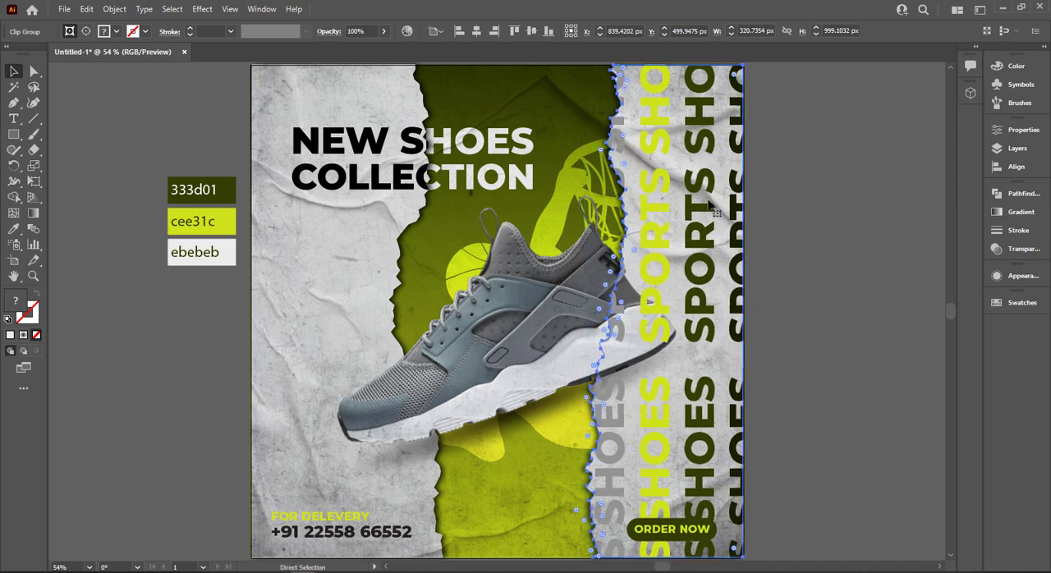
key(ctrl+[)
key(ctrl+[)
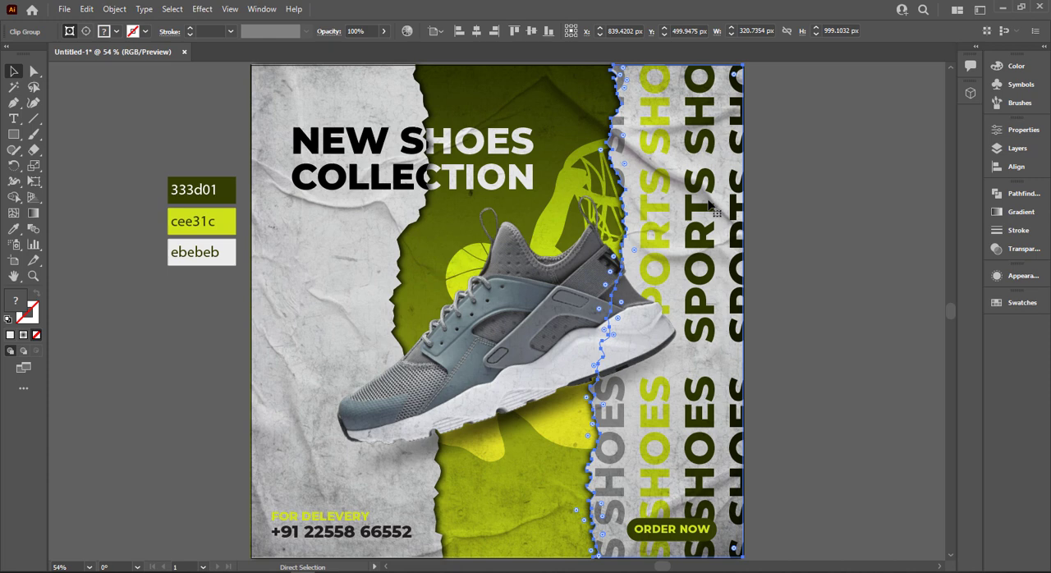
key(ctrl+[)
key(ctrl+])
key(v)
click(385, 32)
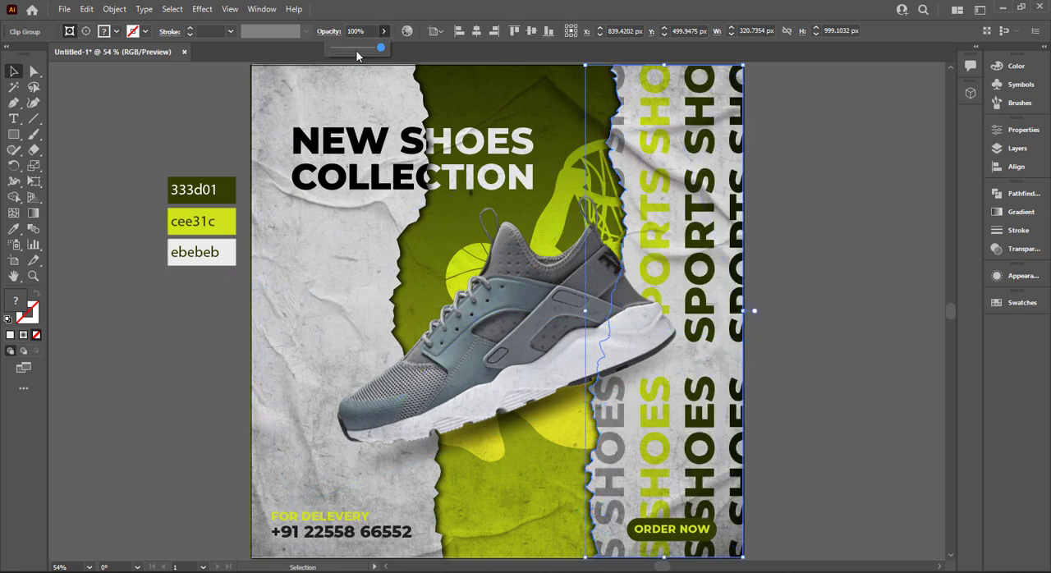
click(350, 48)
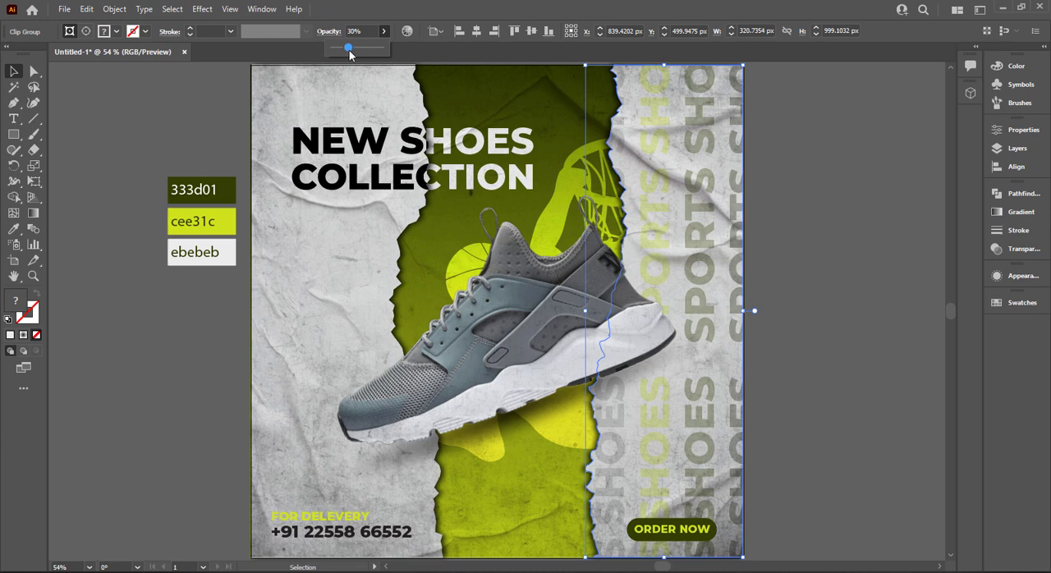
click(879, 217)
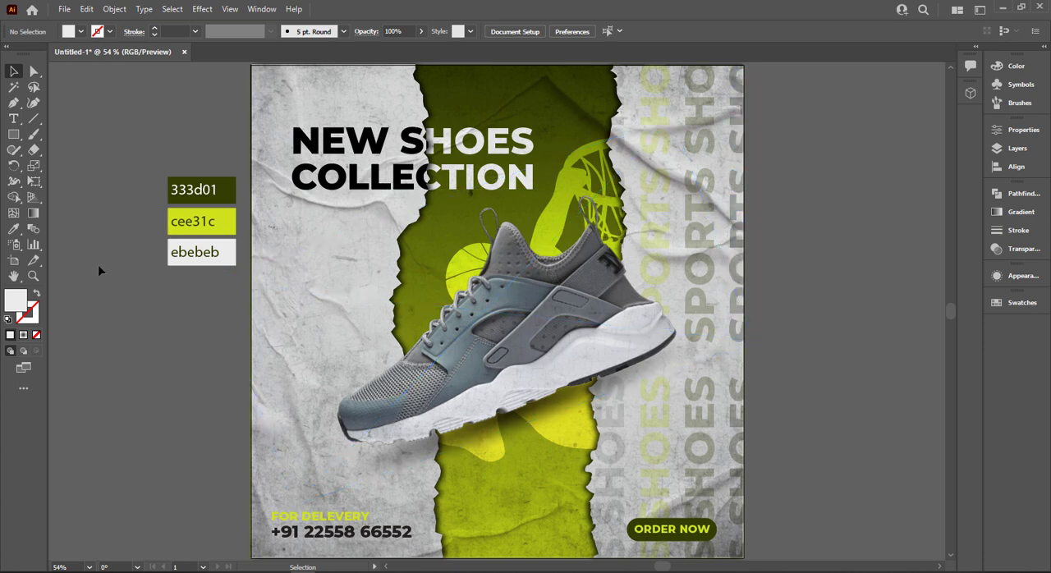
click(16, 137)
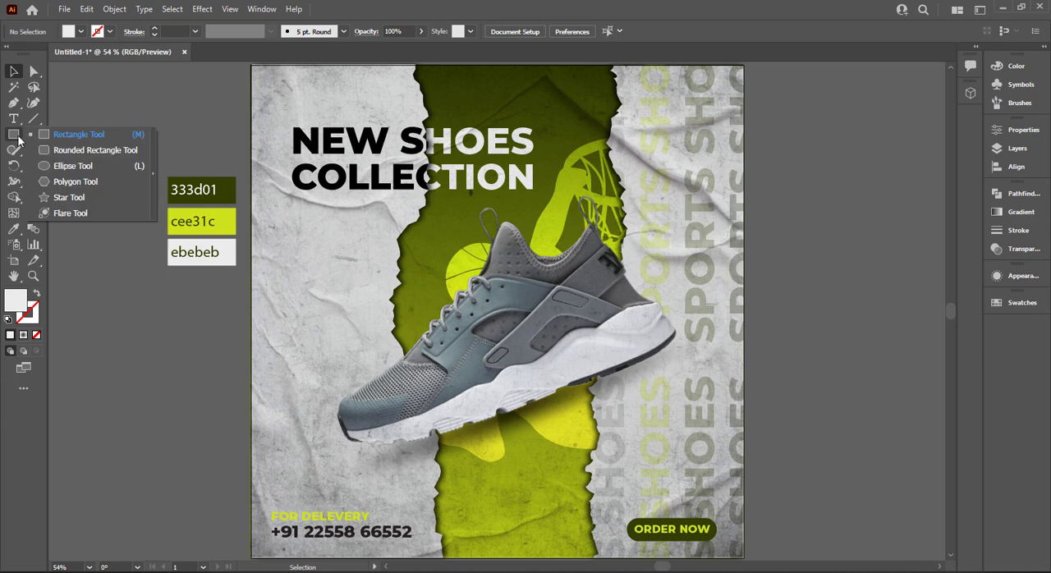
click(351, 572)
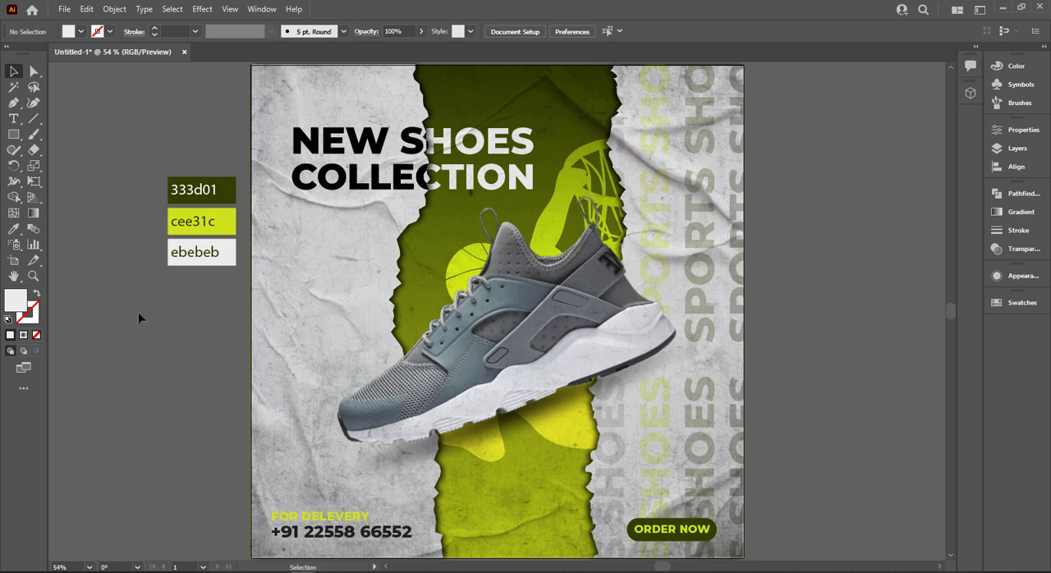
Add a Multiply drop shadow to the "ORDER NOW" button background with X and Y offsets of 7 px, 75% opacity and 5 px blur.
click(674, 542)
click(202, 9)
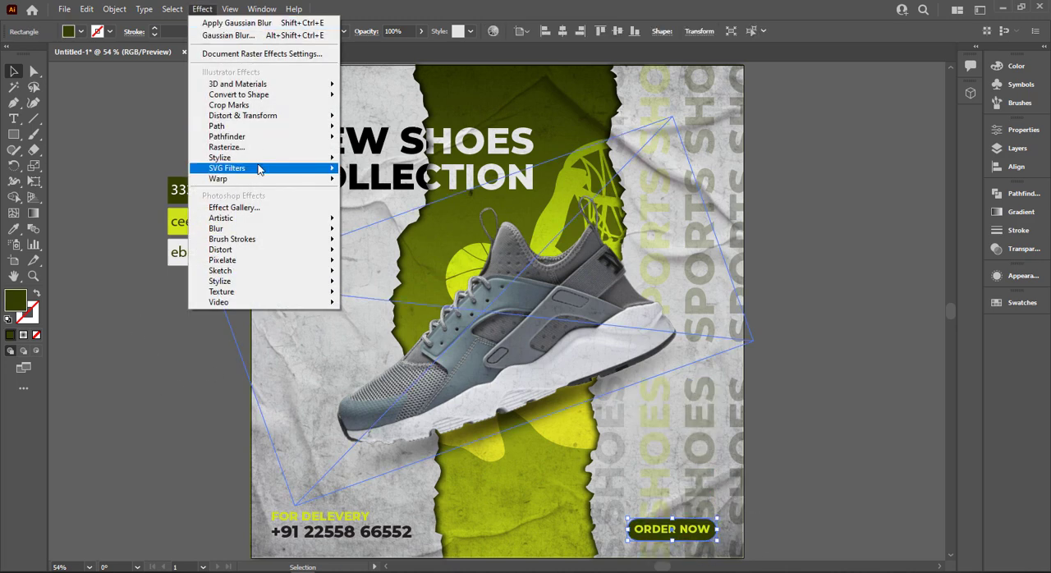
mouse_move(301, 163)
click(383, 160)
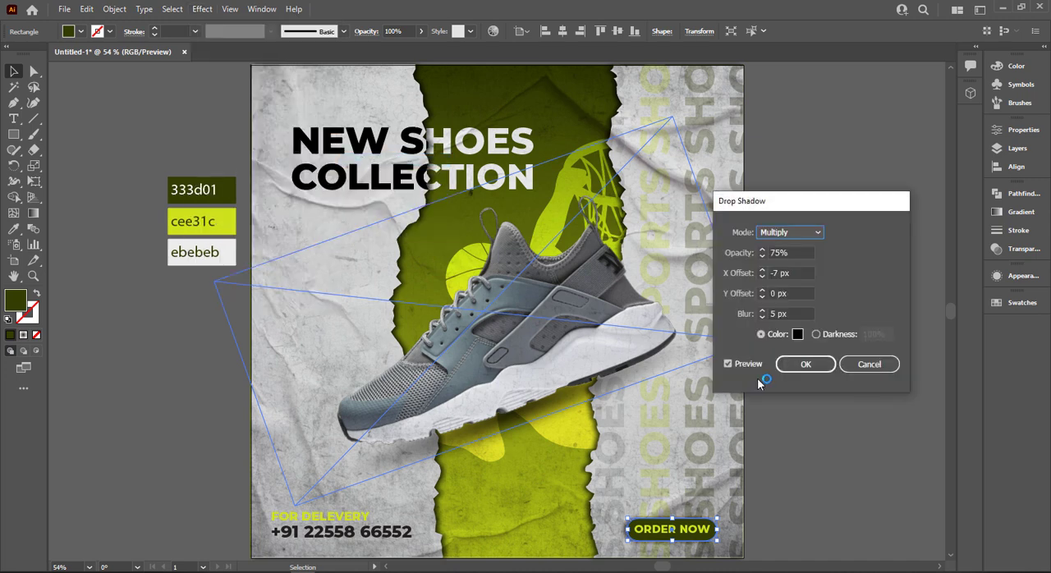
drag(780, 294, 751, 275)
text(7)
text(7)
click(805, 363)
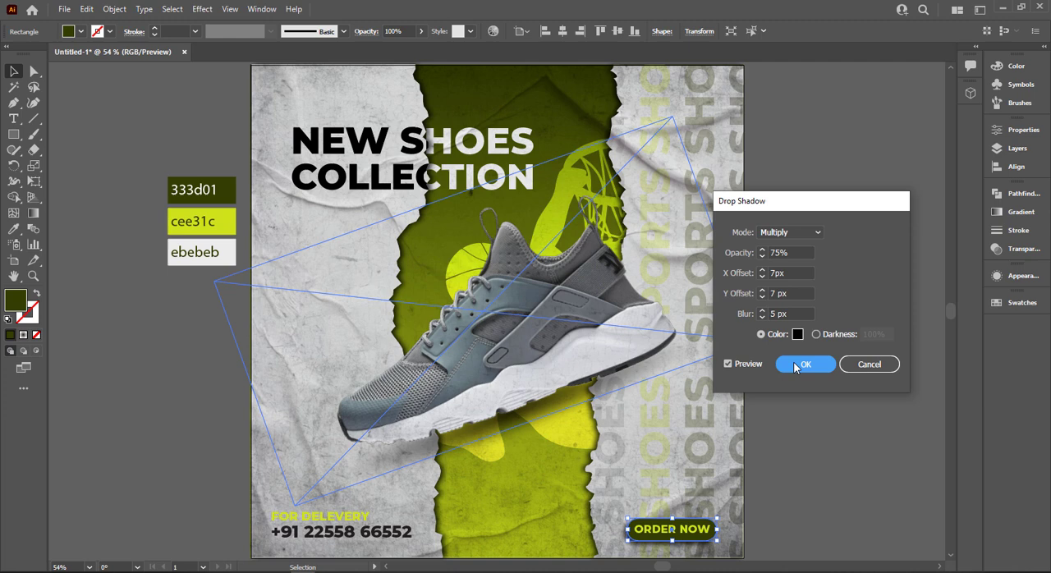
click(792, 435)
click(707, 531)
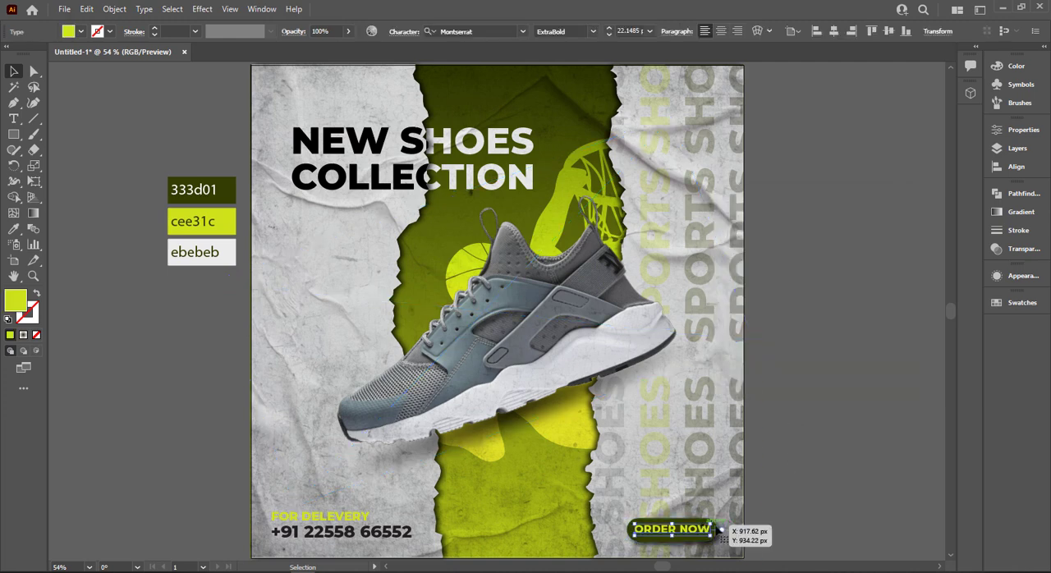
click(770, 449)
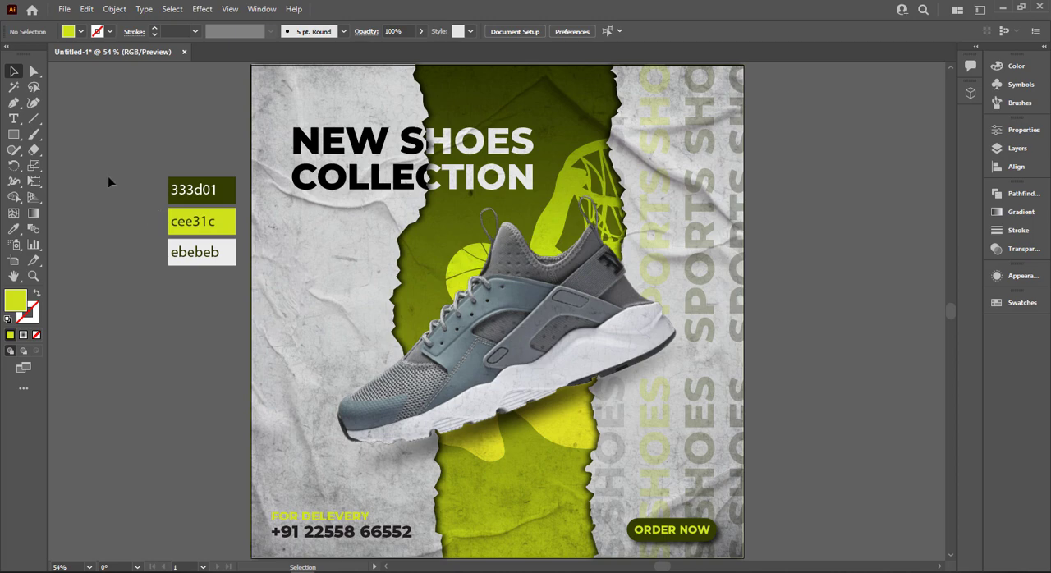
Draw a small lime circle with the Ellipse tool on the left-hand paper and duplicate it horizontally into a pair.
click(13, 137)
click(80, 161)
scroll(281, 251, up, 5)
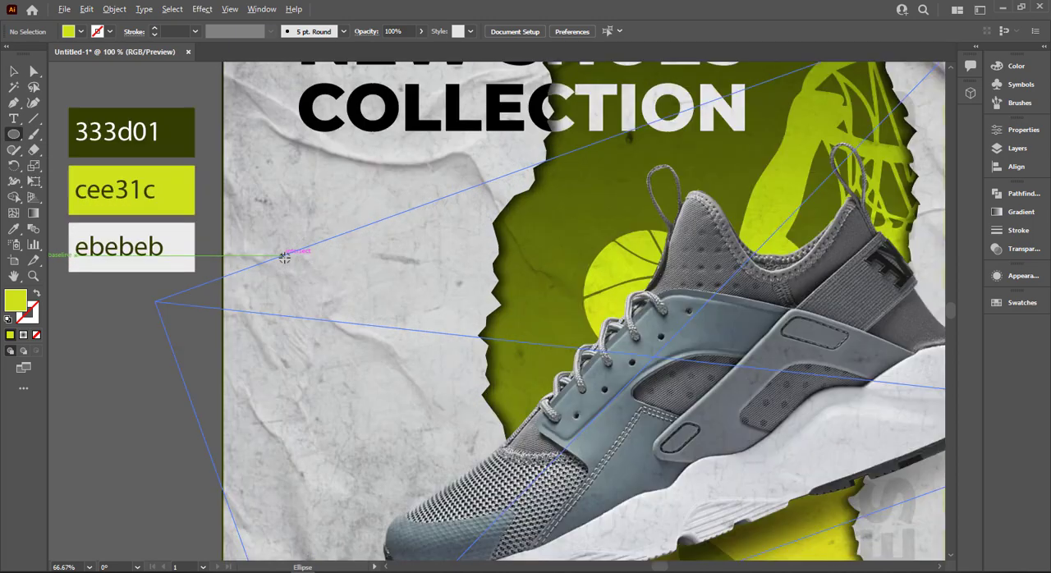
drag(266, 239, 292, 244)
key(v)
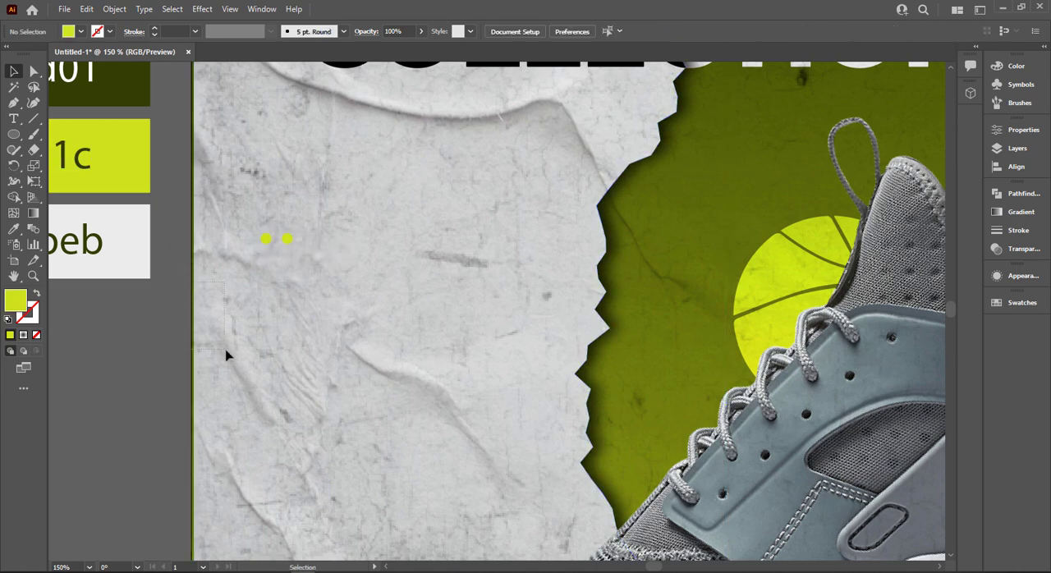
Duplicate the pair of lime dots downward repeatedly to form two columns of eight dots.
key(ctrl+a)
key(ctrl+shift+a)
drag(306, 264, 285, 255)
key(ctrl+d)
key(ctrl+d)
key(ctrl+d)
key(ctrl+d)
key(ctrl+d)
key(ctrl+d)
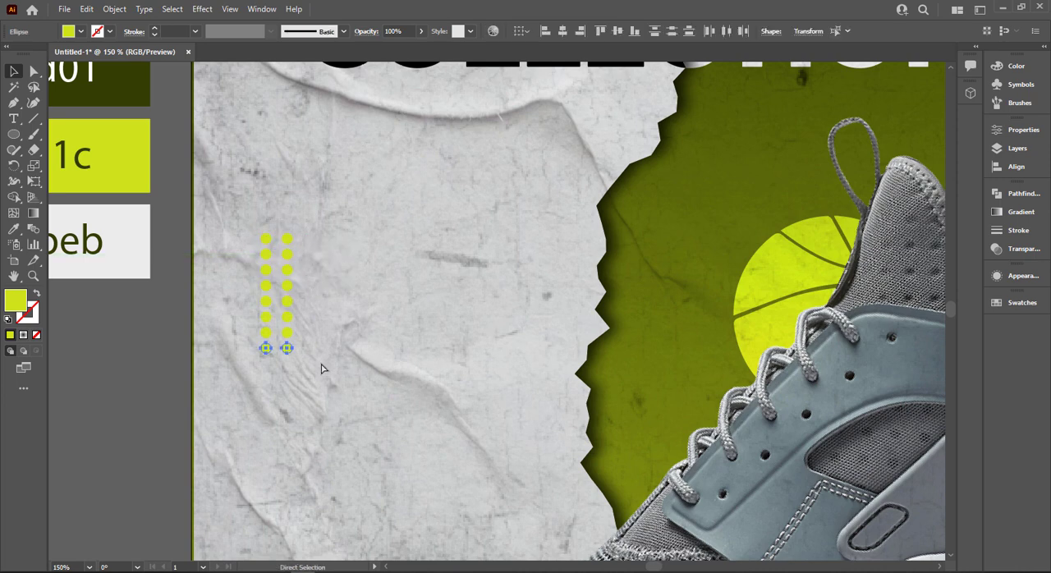
Delete the bottom two dots of the right column and the top two of the left column to stagger the pattern.
key(ctrl+shift+a)
drag(280, 359, 295, 327)
key(Delete)
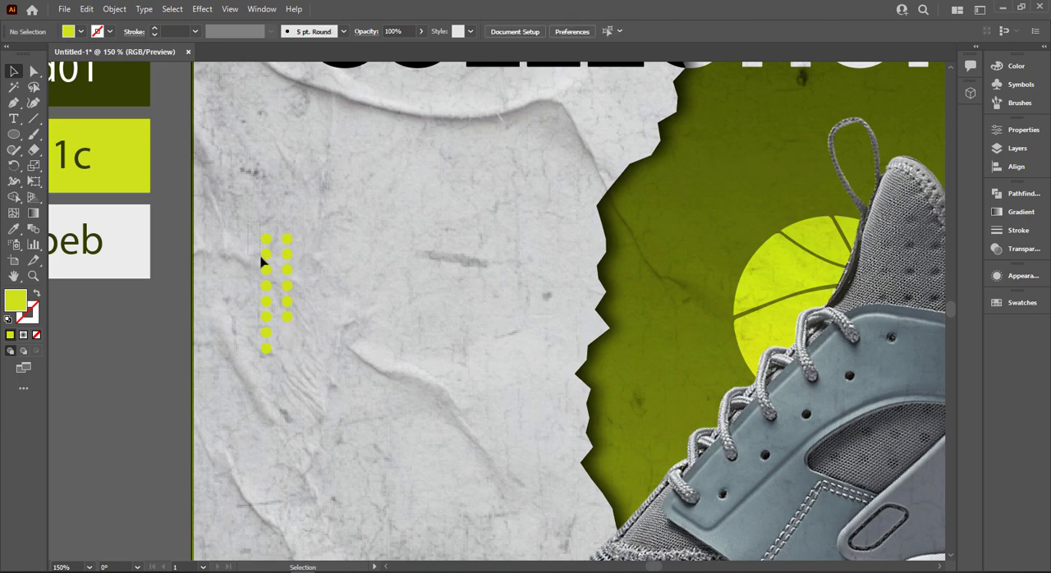
drag(265, 260, 276, 230)
key(Delete)
key(ctrl+0)
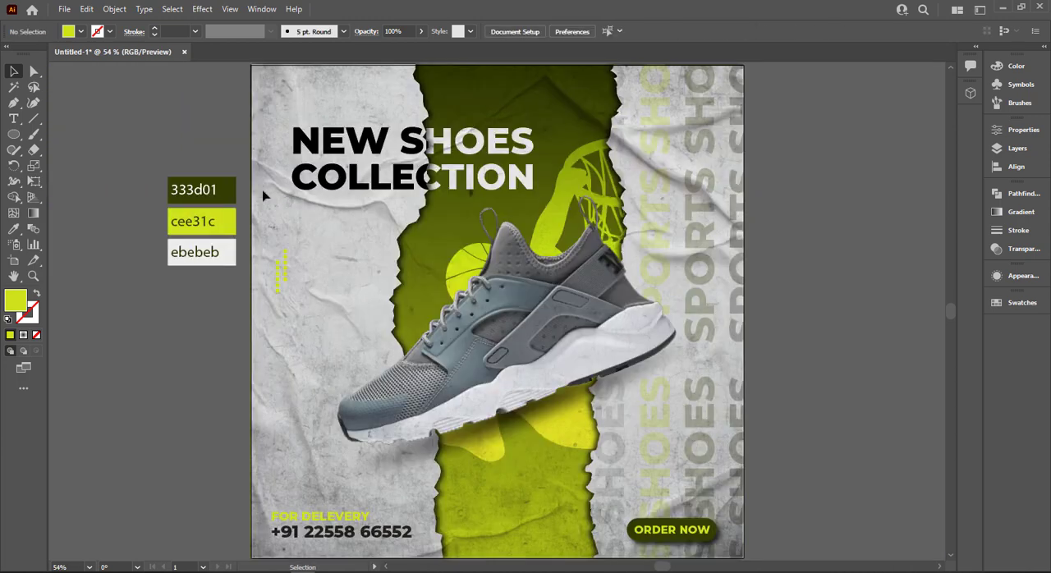
Place a copy of the lime dot pattern over the sole near the shoe's toe and group the original dots.
drag(279, 271, 403, 440)
click(300, 350)
drag(260, 313, 292, 257)
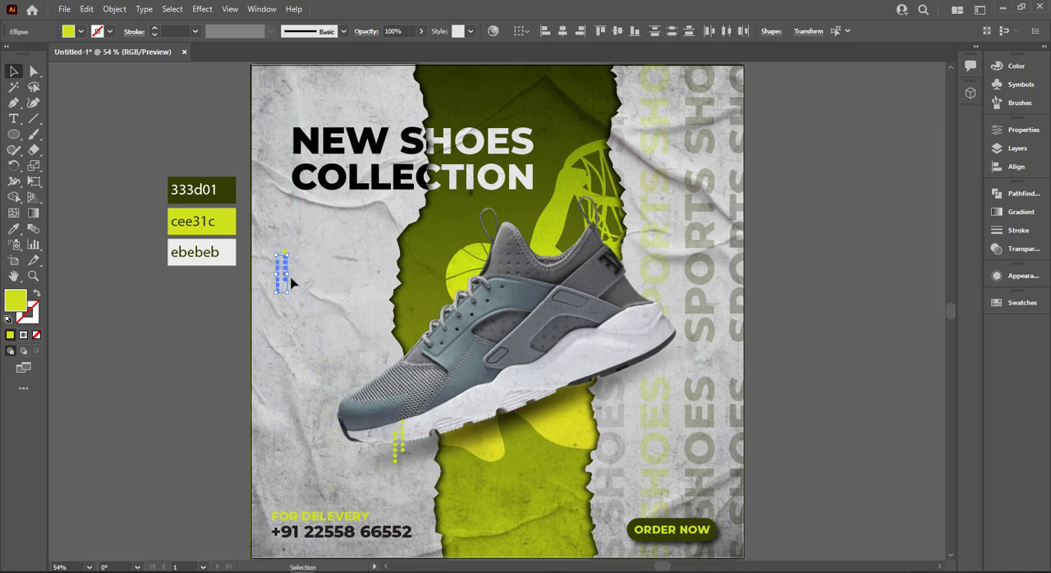
key(ctrl+g)
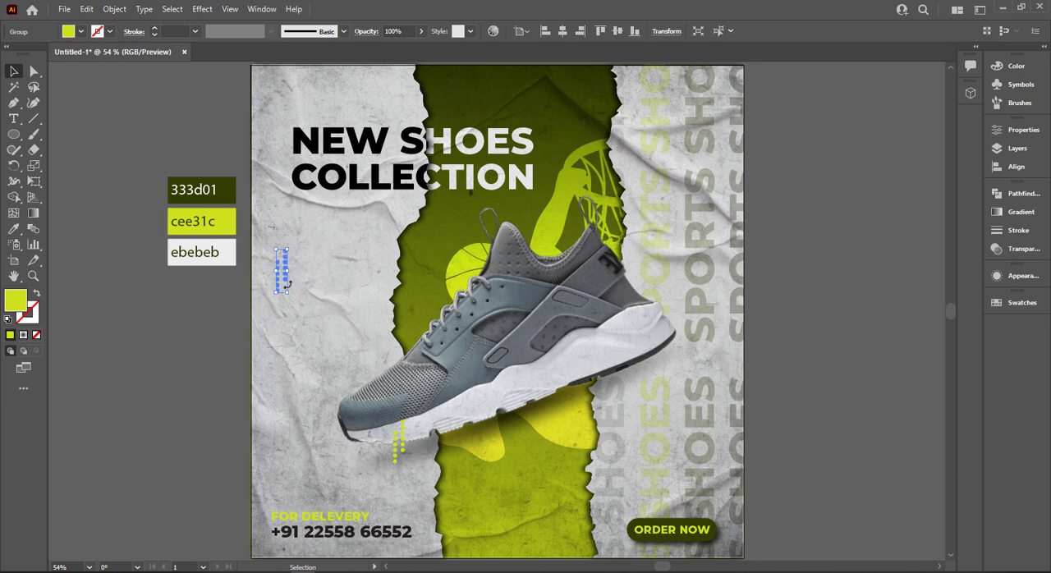
Recolor the grouped dots with the 333d01 swatch and place them below the headline's left end, with a copy above the delivery text.
key(i)
click(202, 190)
key(v)
click(271, 347)
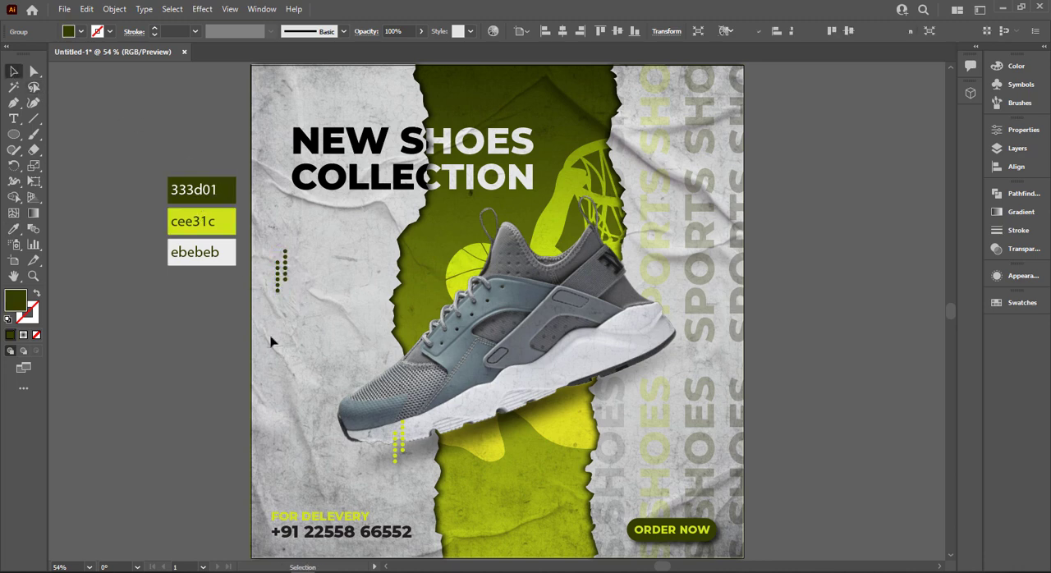
drag(287, 281, 281, 490)
Copy the lime dot pattern from the shoe's toe onto the left-hand paper beside the torn edge, level with the basketball.
click(370, 408)
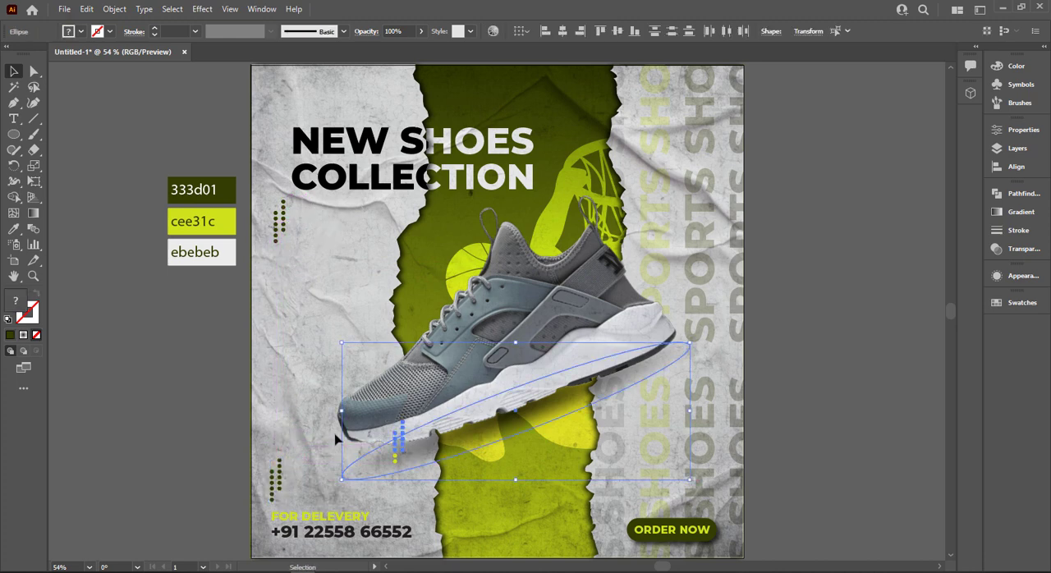
click(415, 456)
click(366, 444)
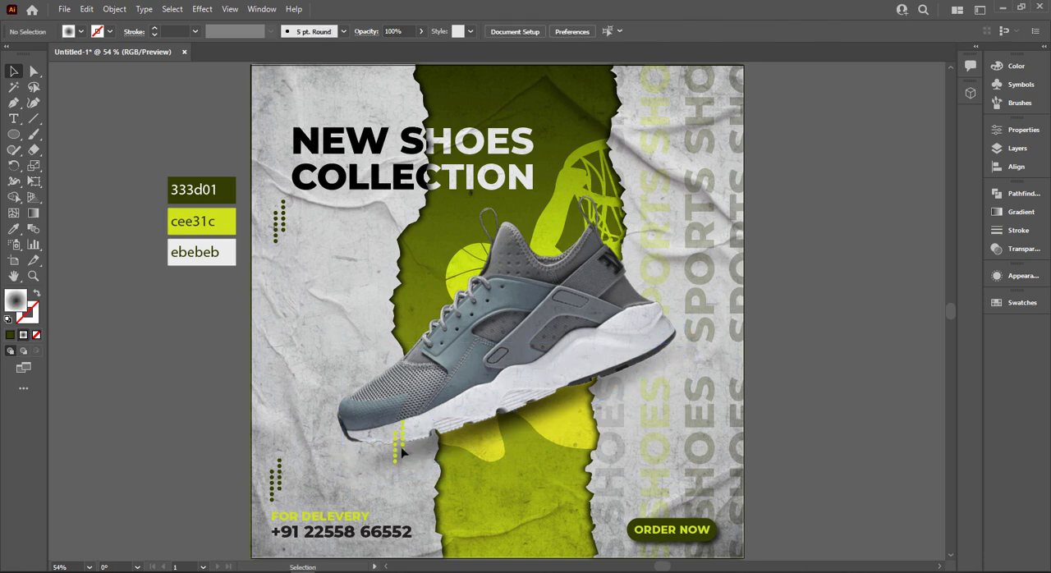
click(402, 449)
drag(380, 396, 428, 493)
click(379, 410)
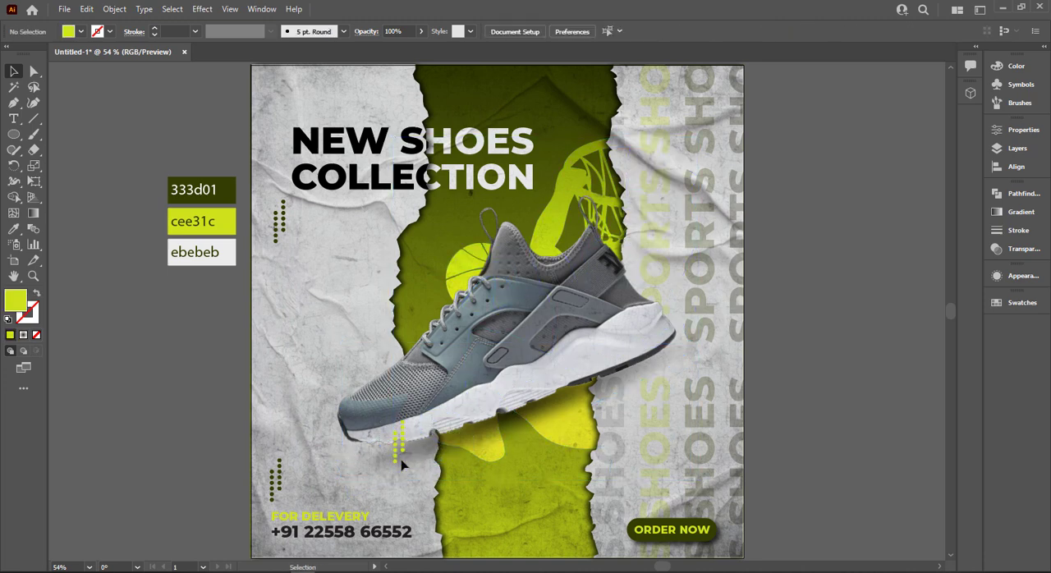
drag(402, 451, 379, 277)
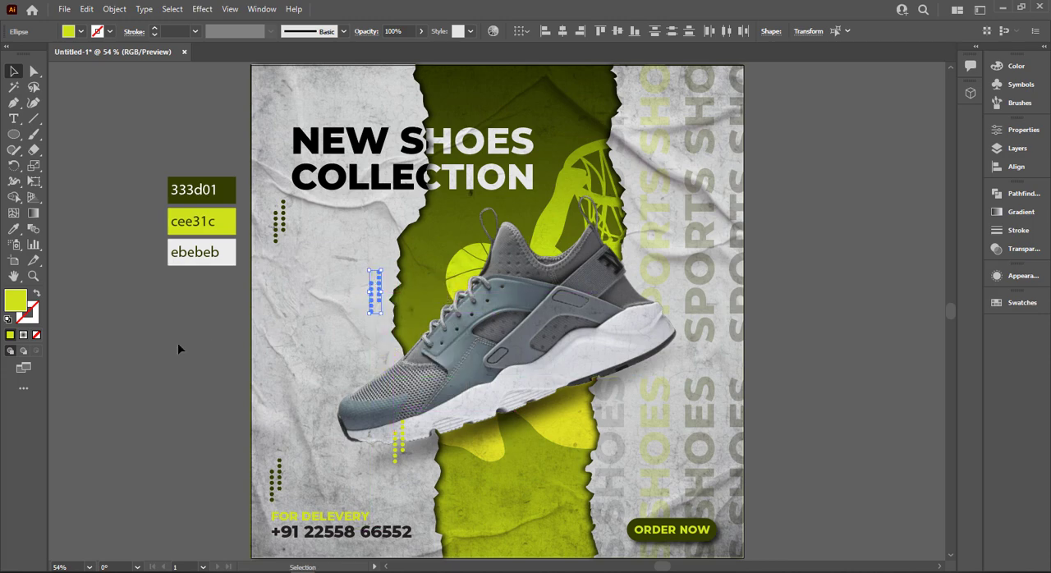
click(178, 348)
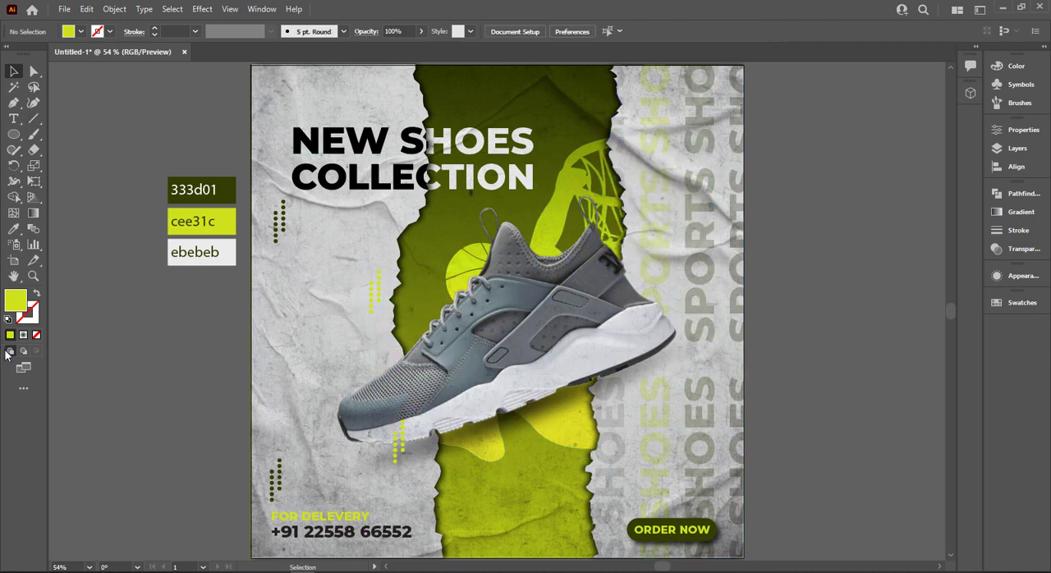